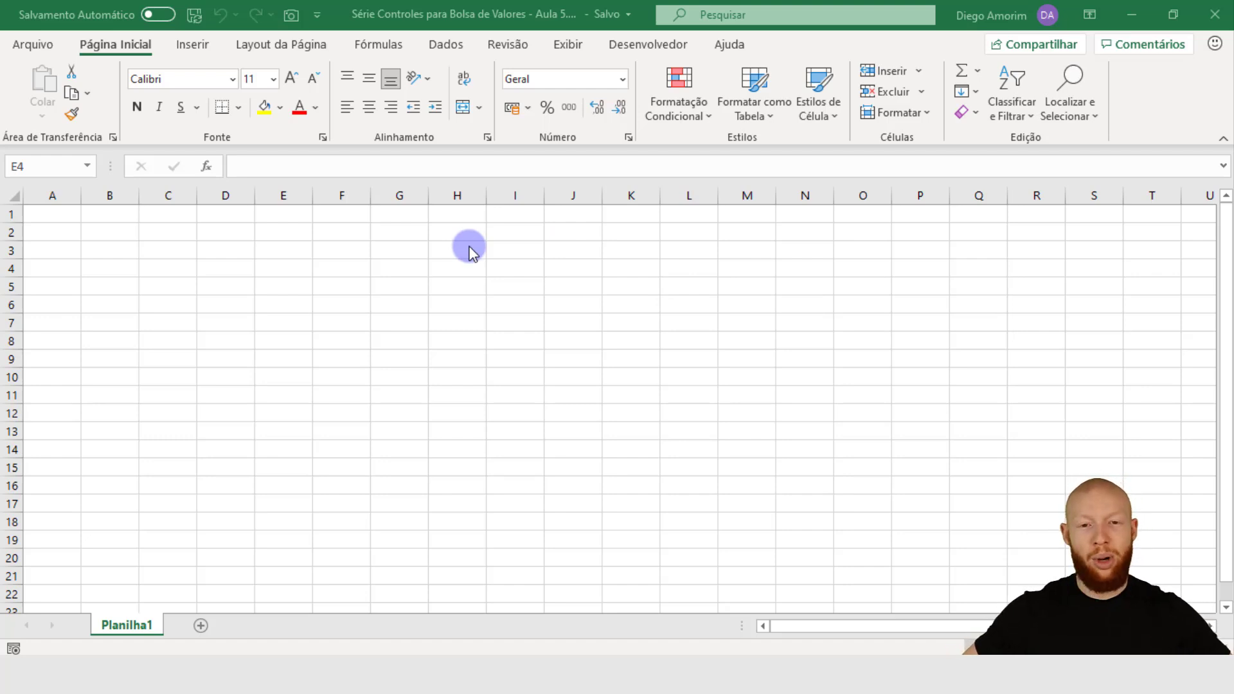
Switch to the finished stock control workbook and look over the trade table on the Notas sheet.
key("alt+Tab")
key("Tab")
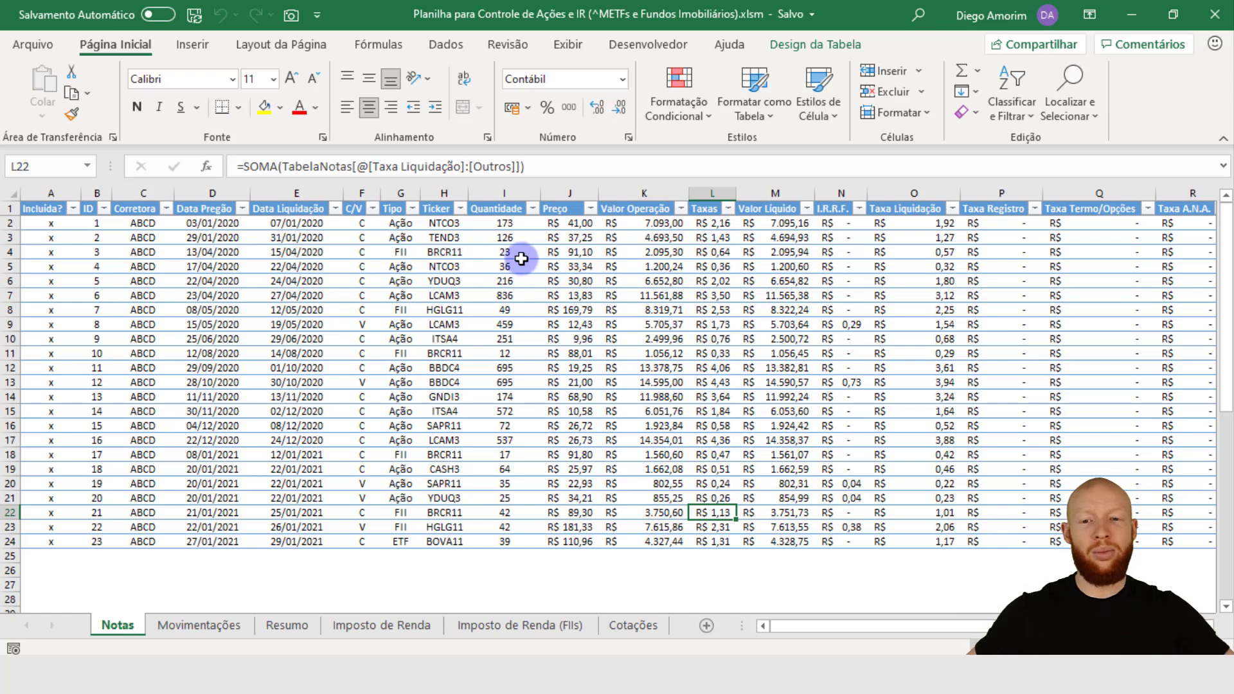
left_click(333, 298)
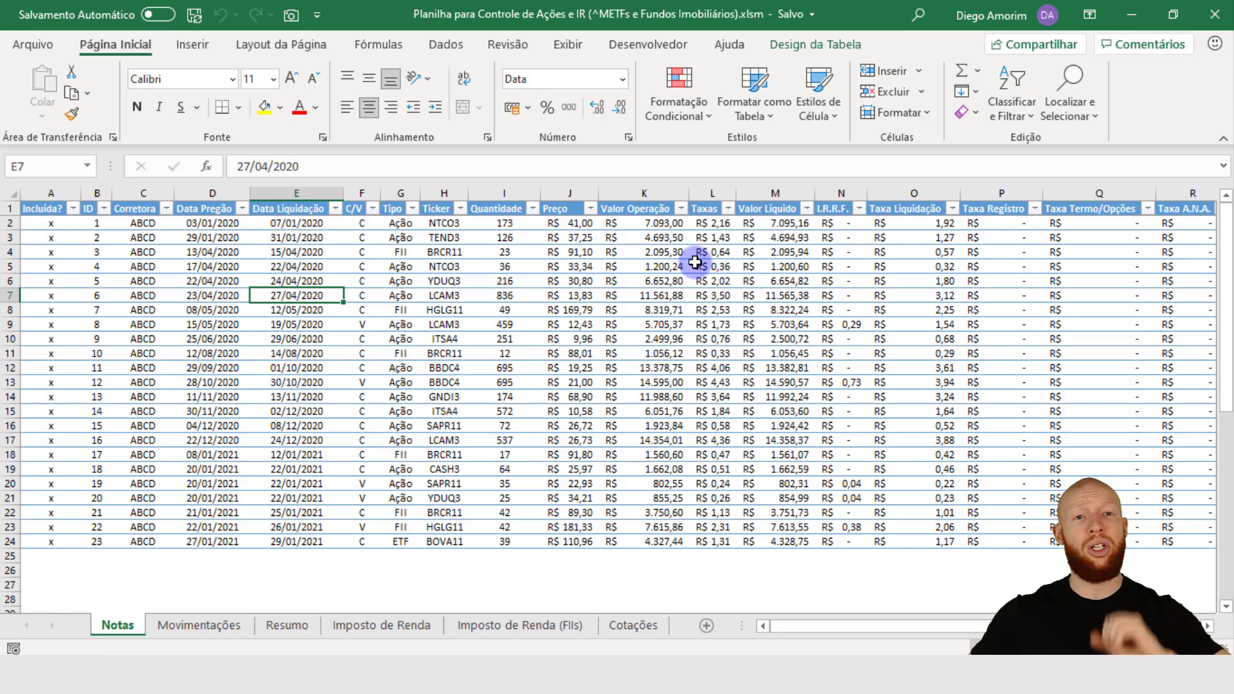
key("ctrl+Page_Down")
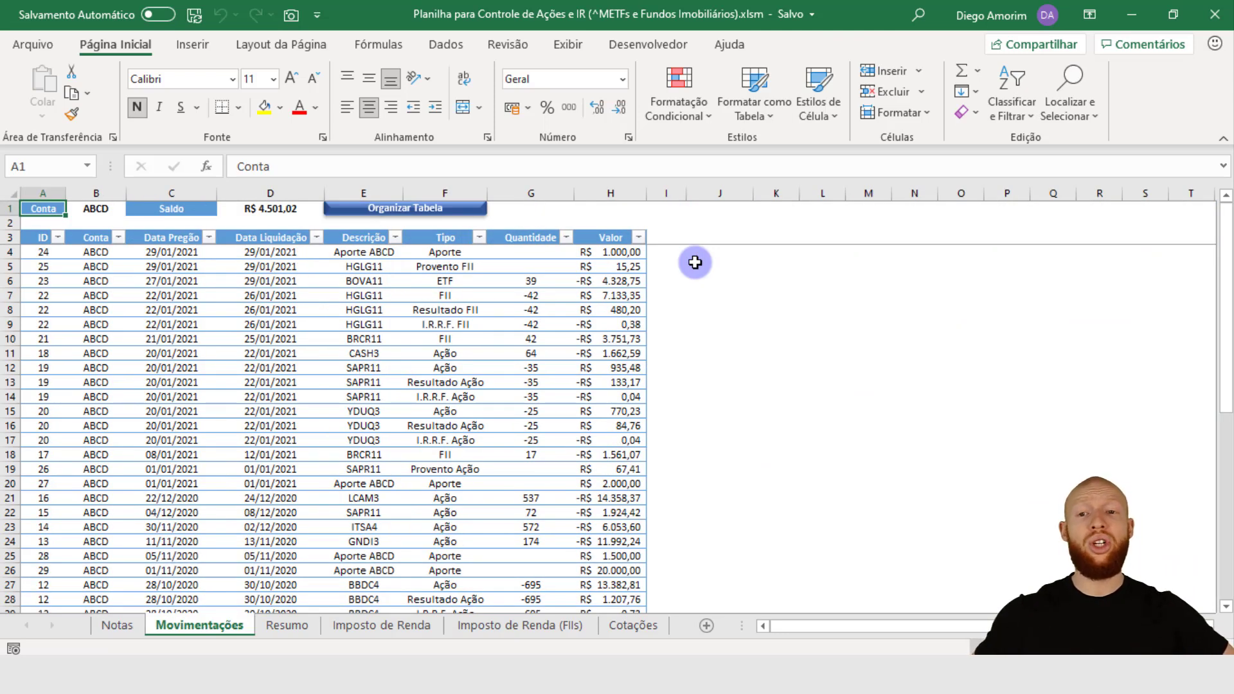
key("ctrl+Page_Up")
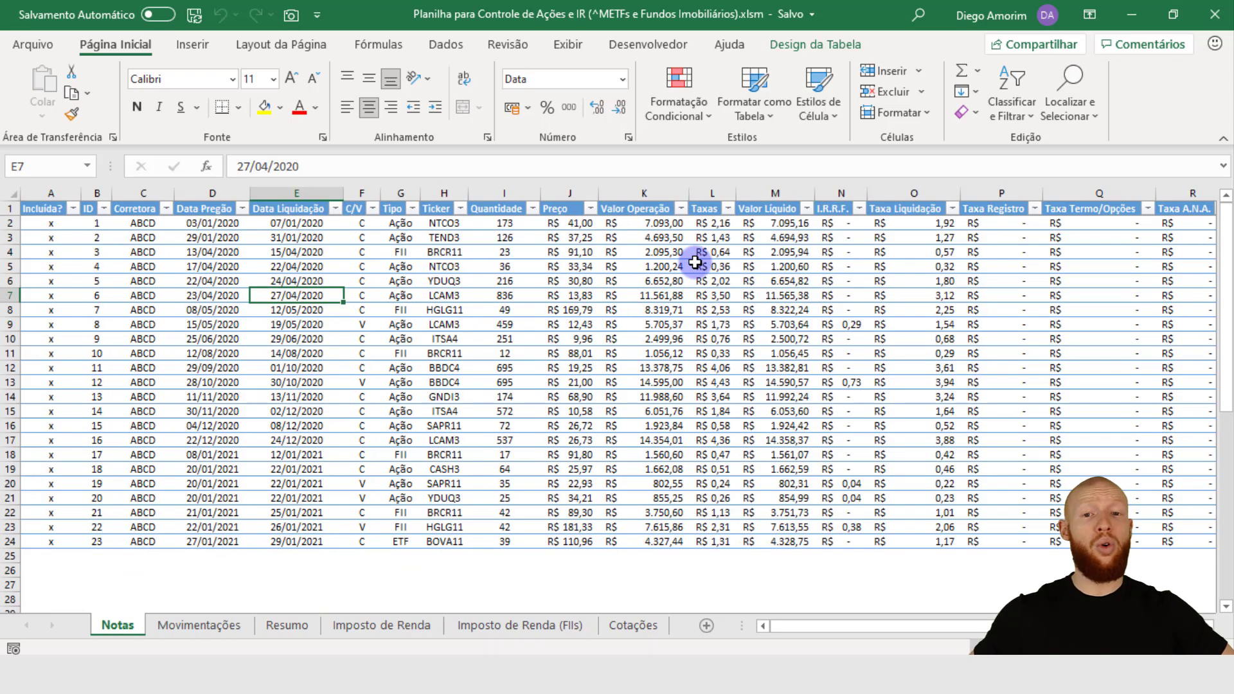
Examine the Movimentações sheet's transaction rows, the Conta selection and the Saldo formula.
key("ctrl+Page_Down")
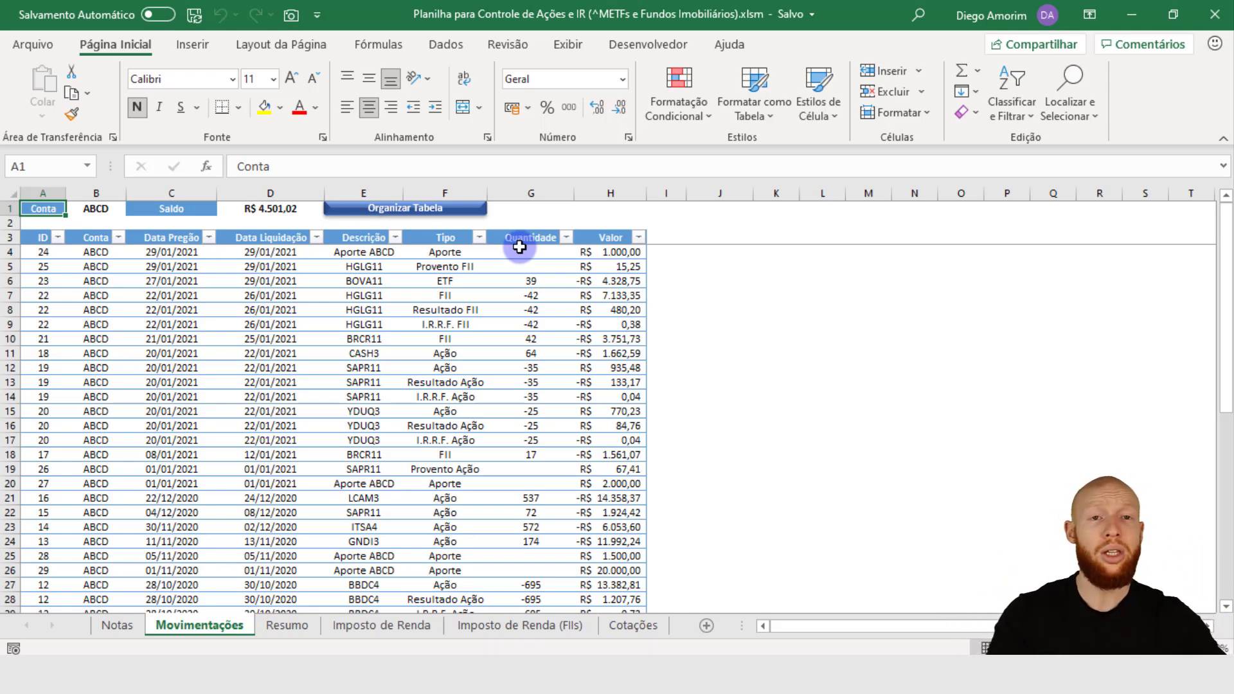
left_click(439, 251)
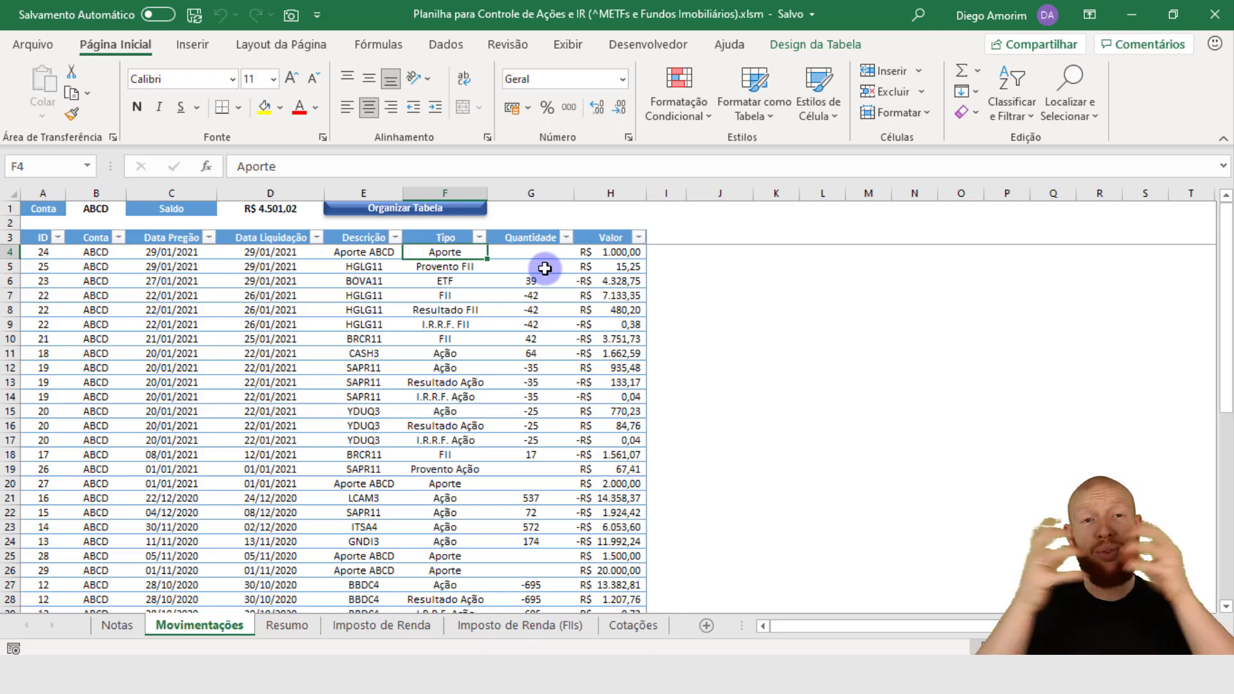
left_click(281, 211)
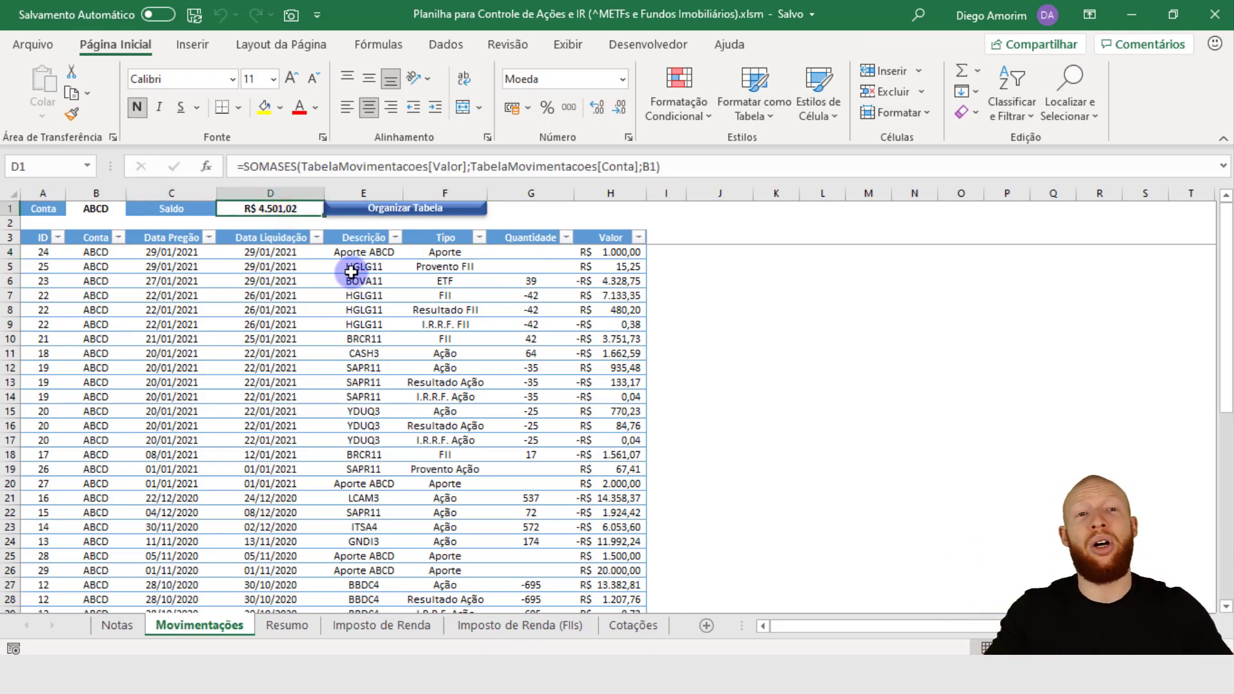
left_click(105, 207)
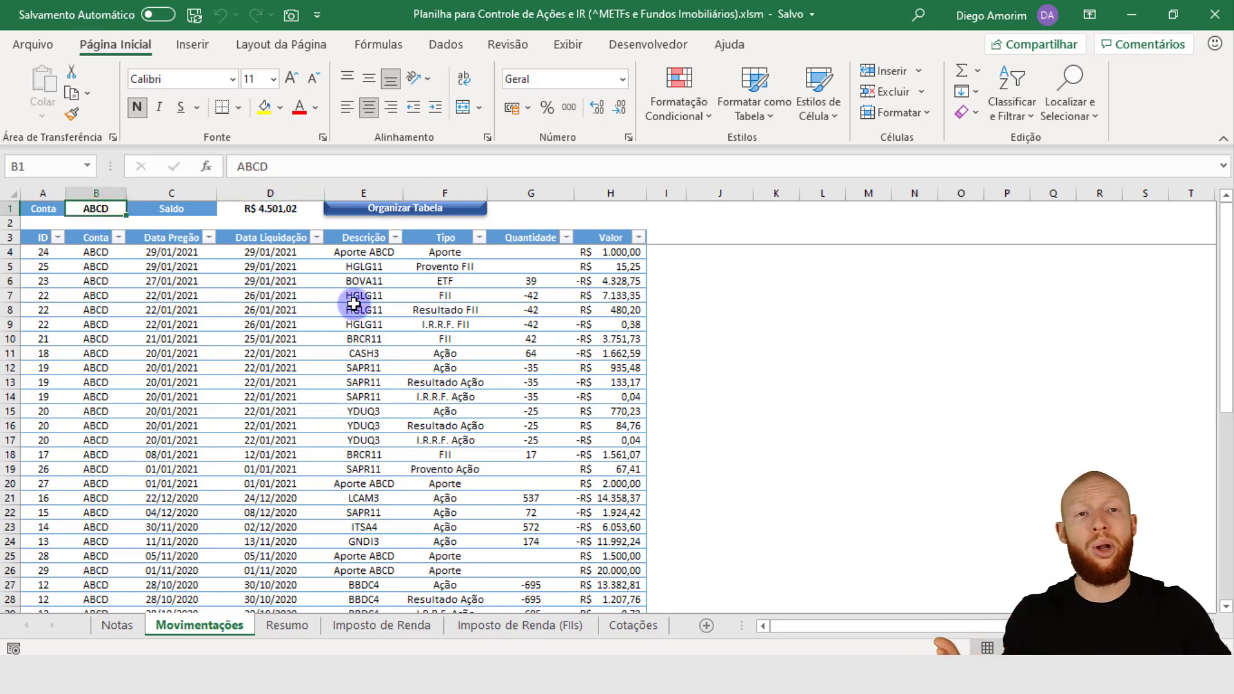
left_click(390, 281)
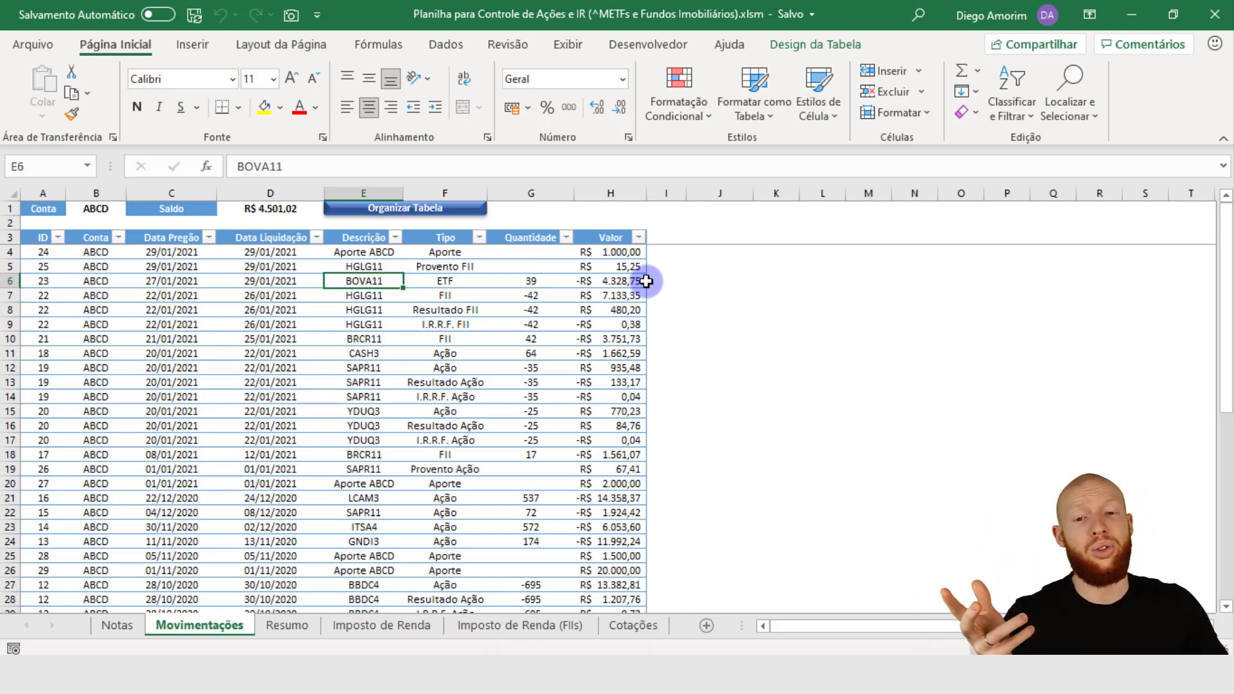
left_click(275, 210)
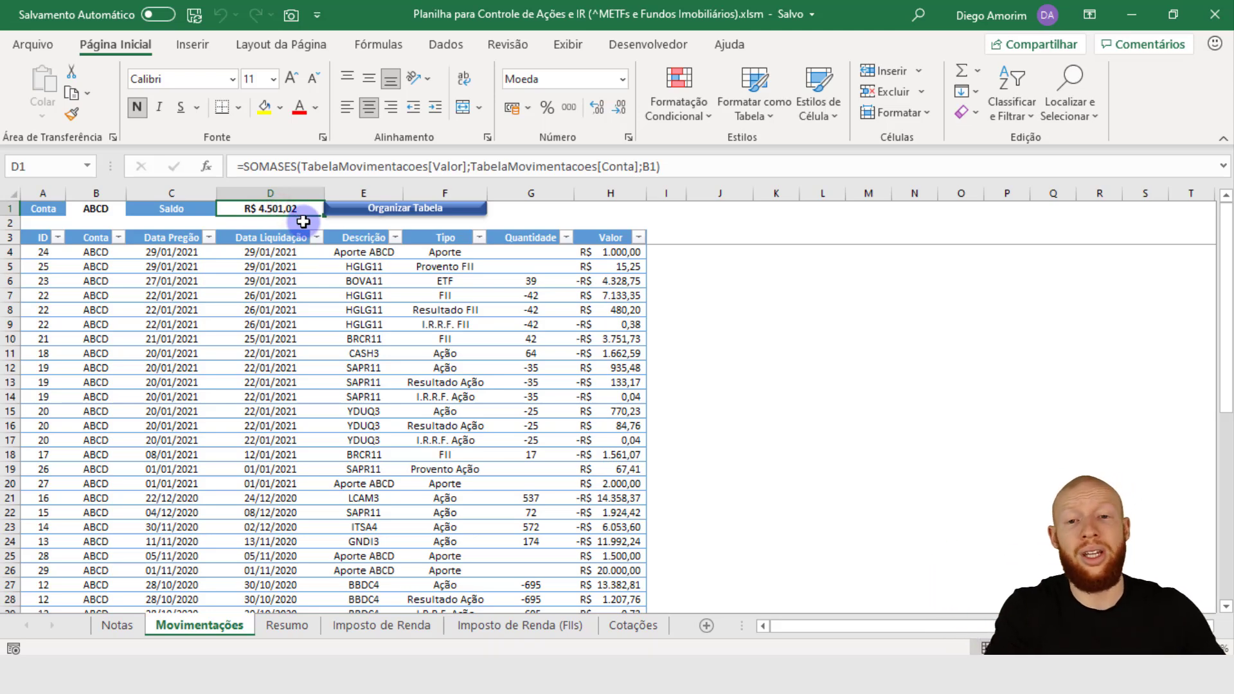
Open the Resumo sheet and look at the asset summary table starting from its Ativo column.
left_click(278, 624)
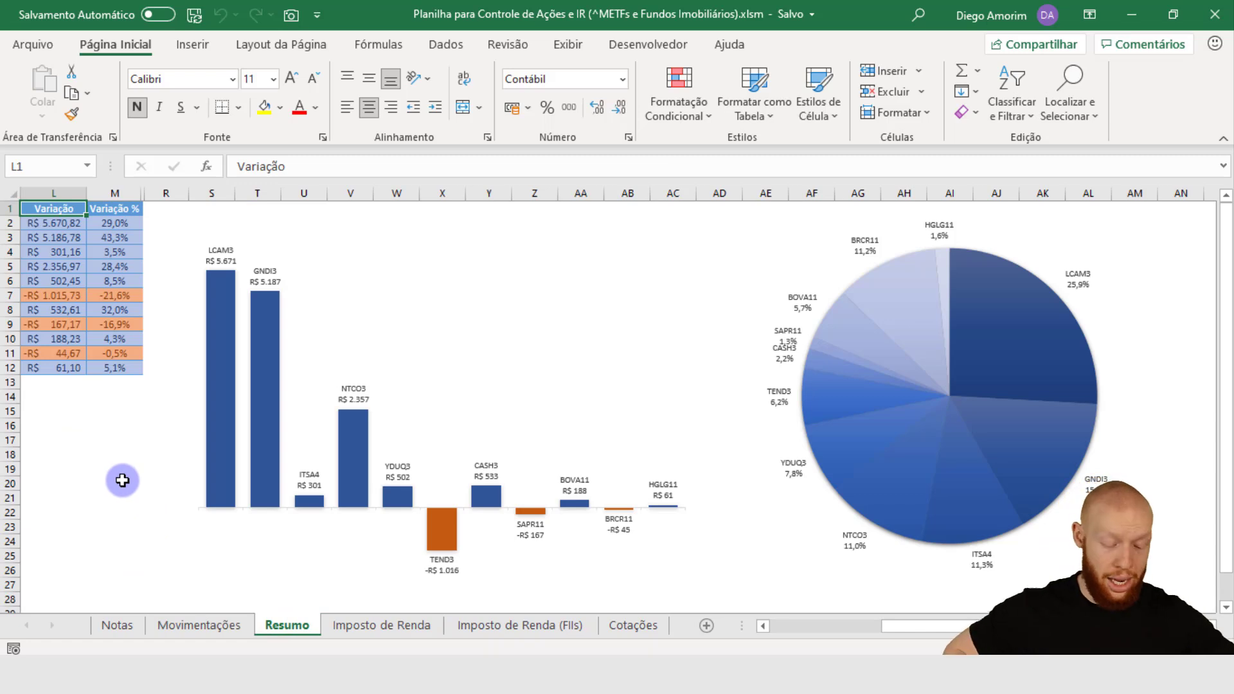
key("ctrl+Left")
key("Down")
key("Right")
key("Down")
key("Right")
key("Down")
key("Right")
key("Down")
key("Right")
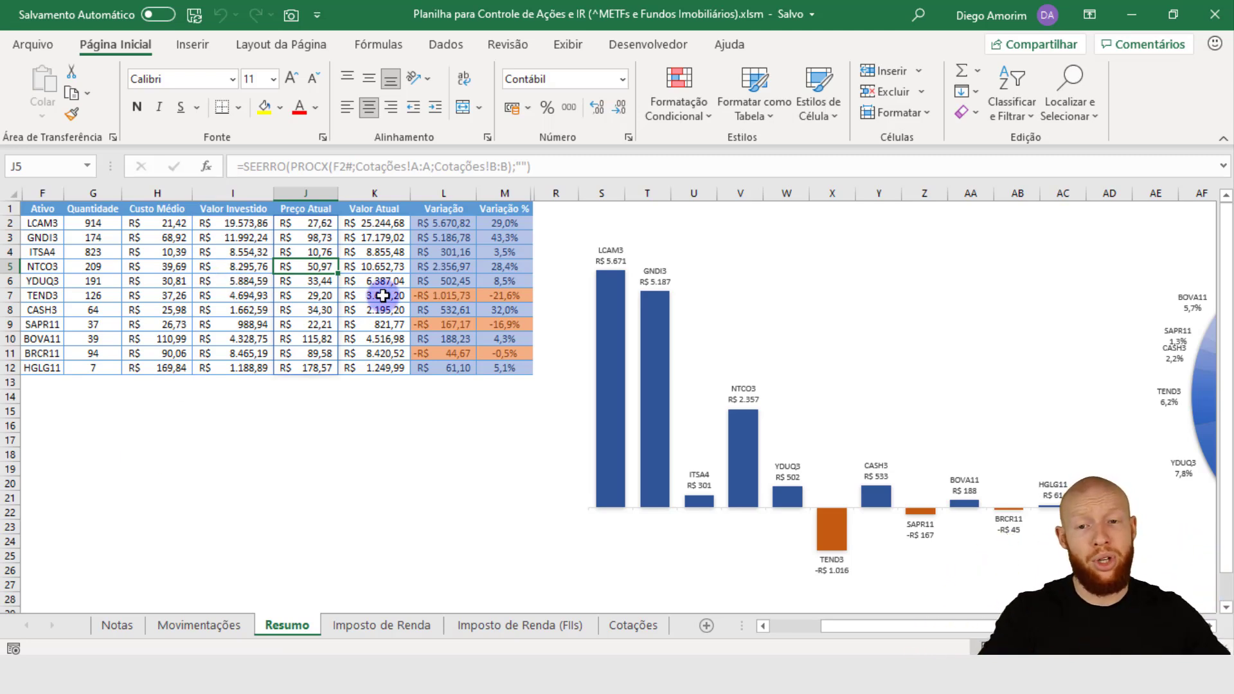
Review the summary headers from Ativo to Variação %, along with the variation bar chart and the allocation pie chart.
left_click(45, 210)
left_click(90, 209)
left_click(162, 208)
left_click(223, 203)
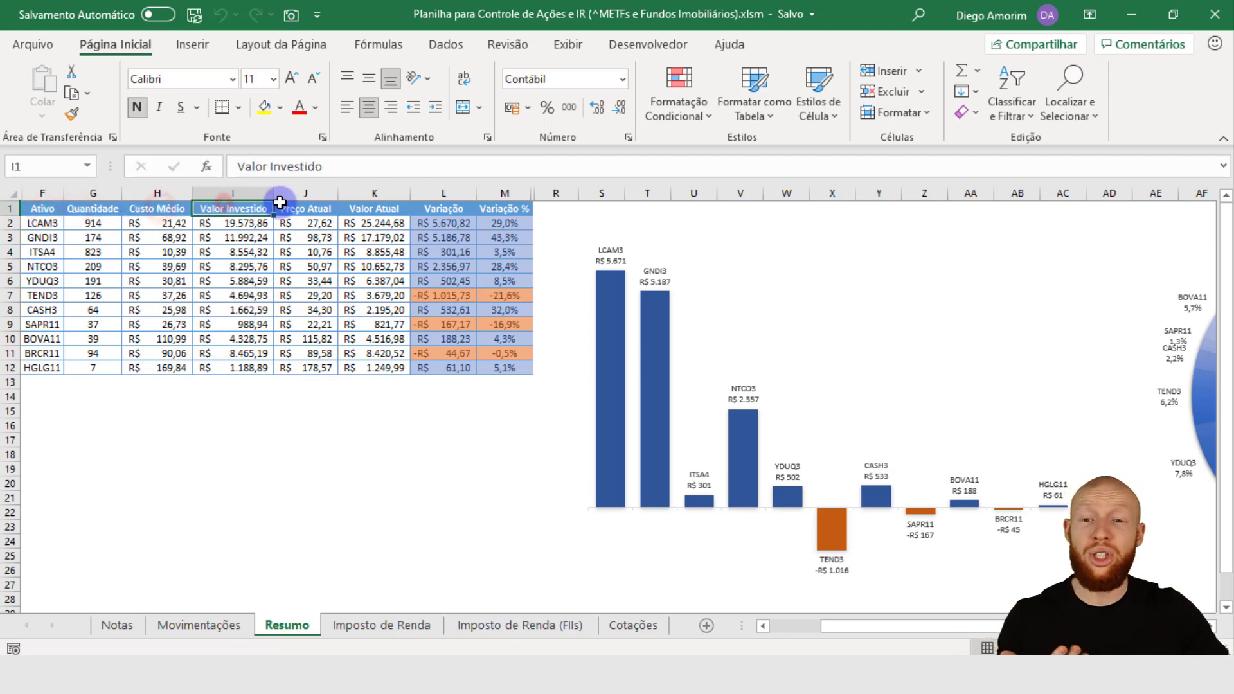
left_click(299, 203)
left_click(350, 207)
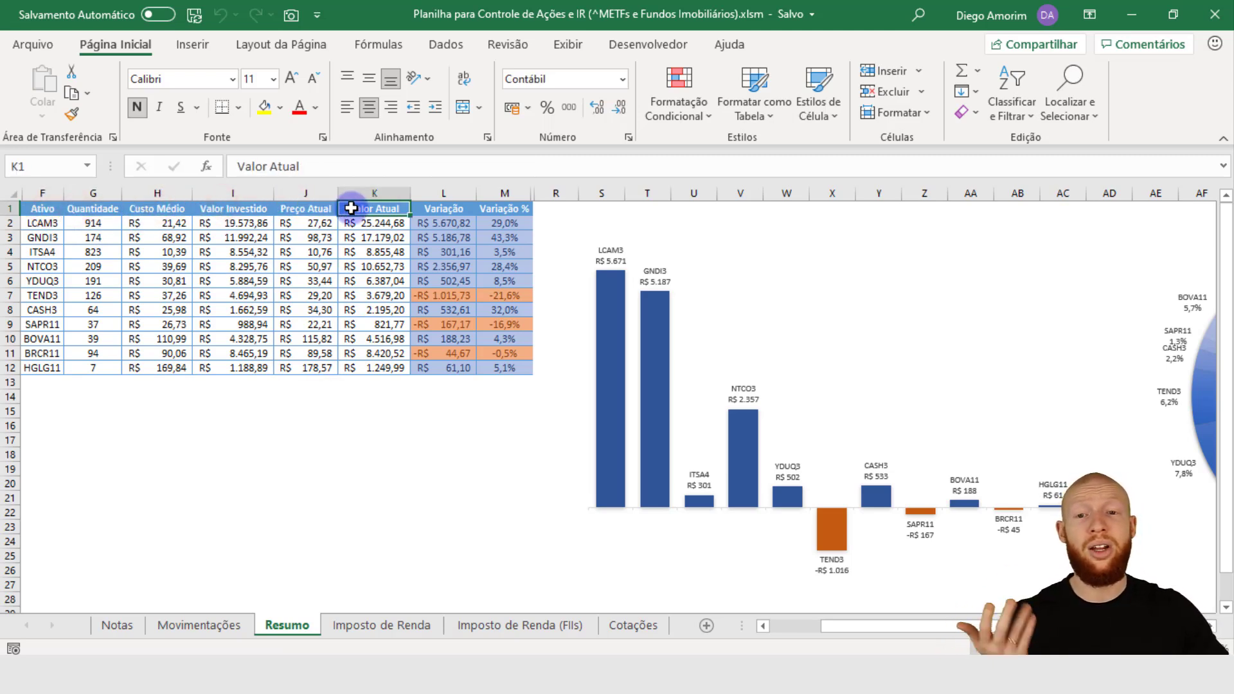
left_click(443, 206)
left_click(488, 204)
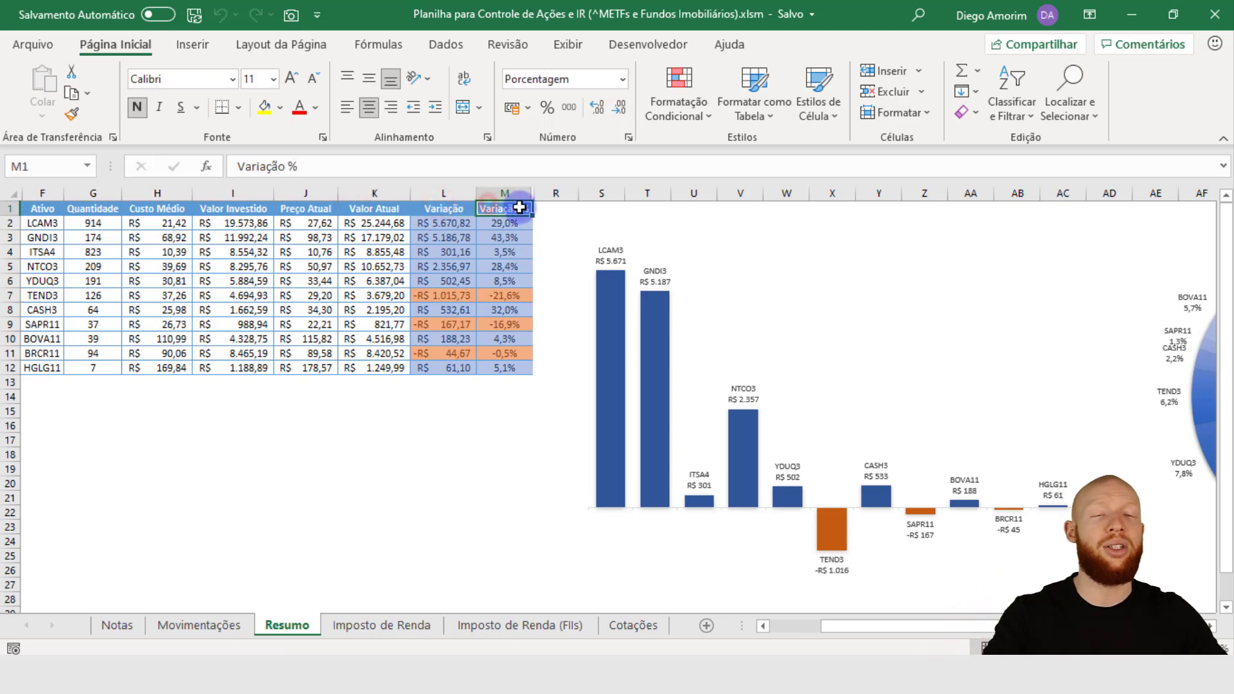
left_click_drag(848, 631, 902, 621)
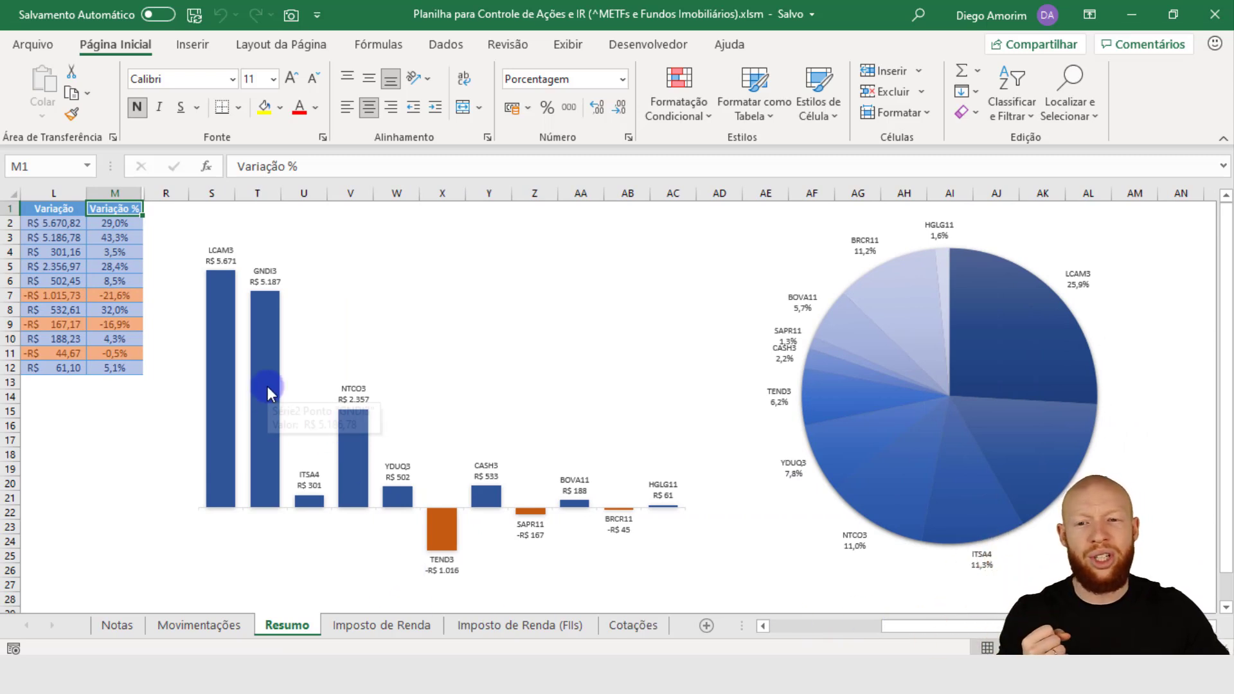
mouse_move(457, 541)
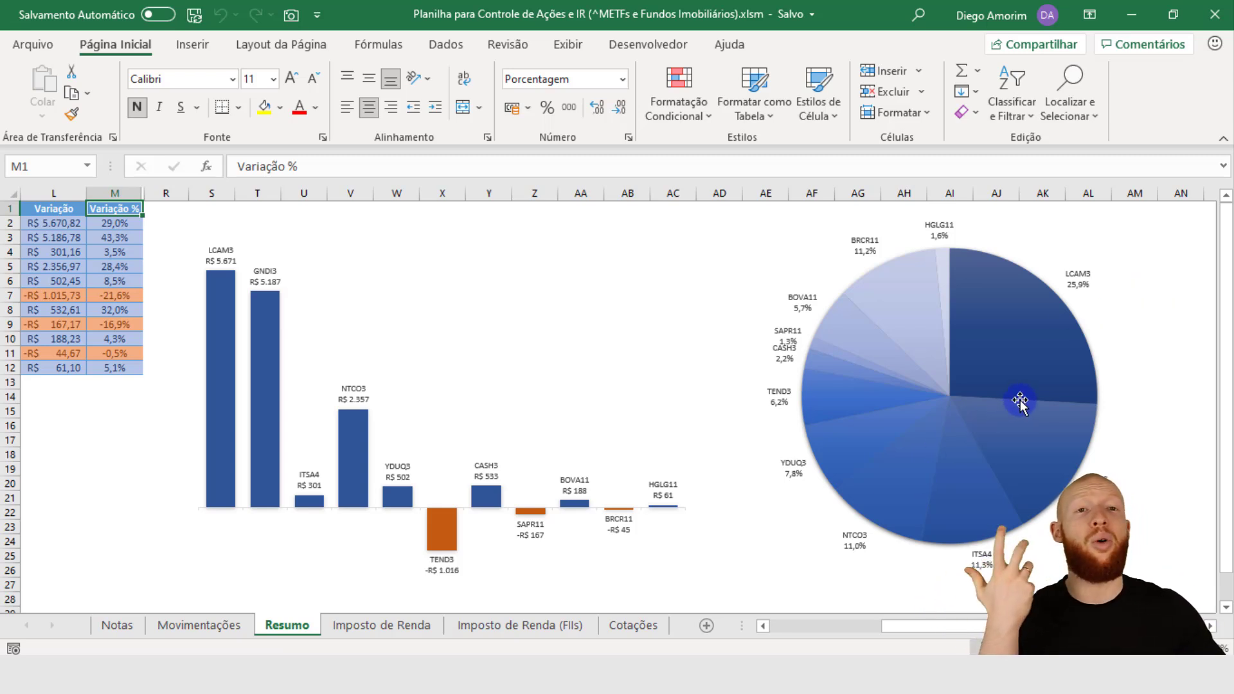
Look through the Imposto de Renda, Imposto de Renda (FIIs) and Cotações sheets, and return to Notas.
left_click(361, 627)
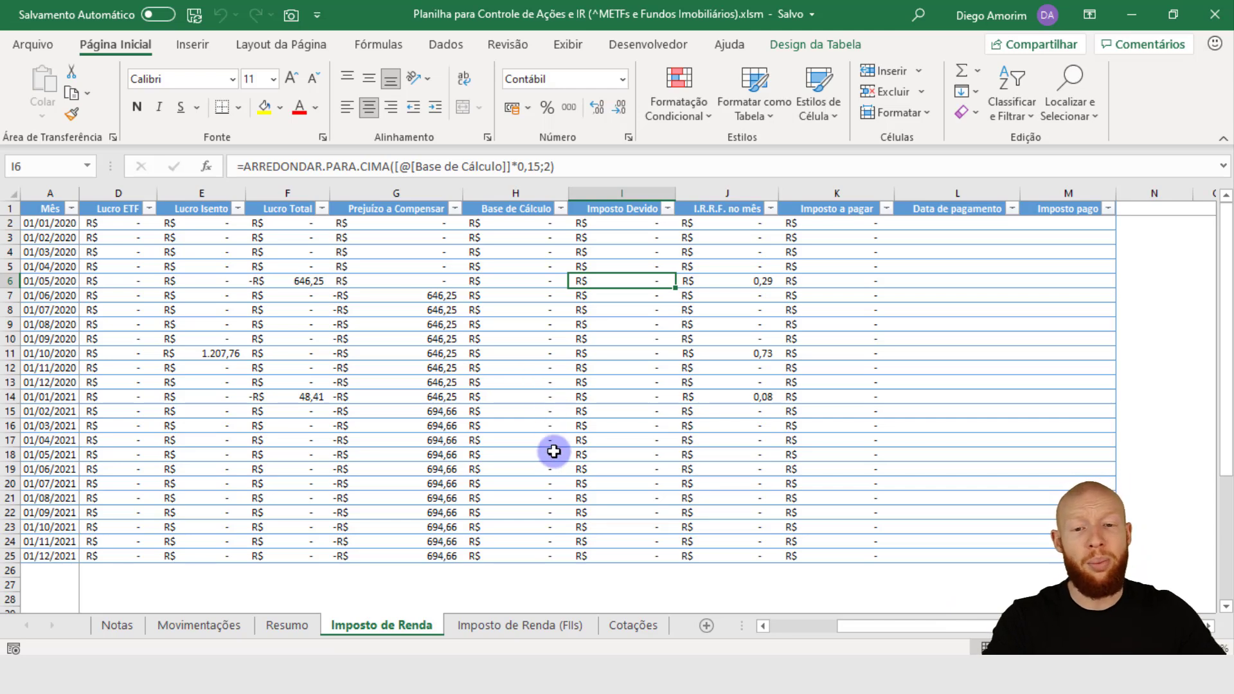
left_click(535, 624)
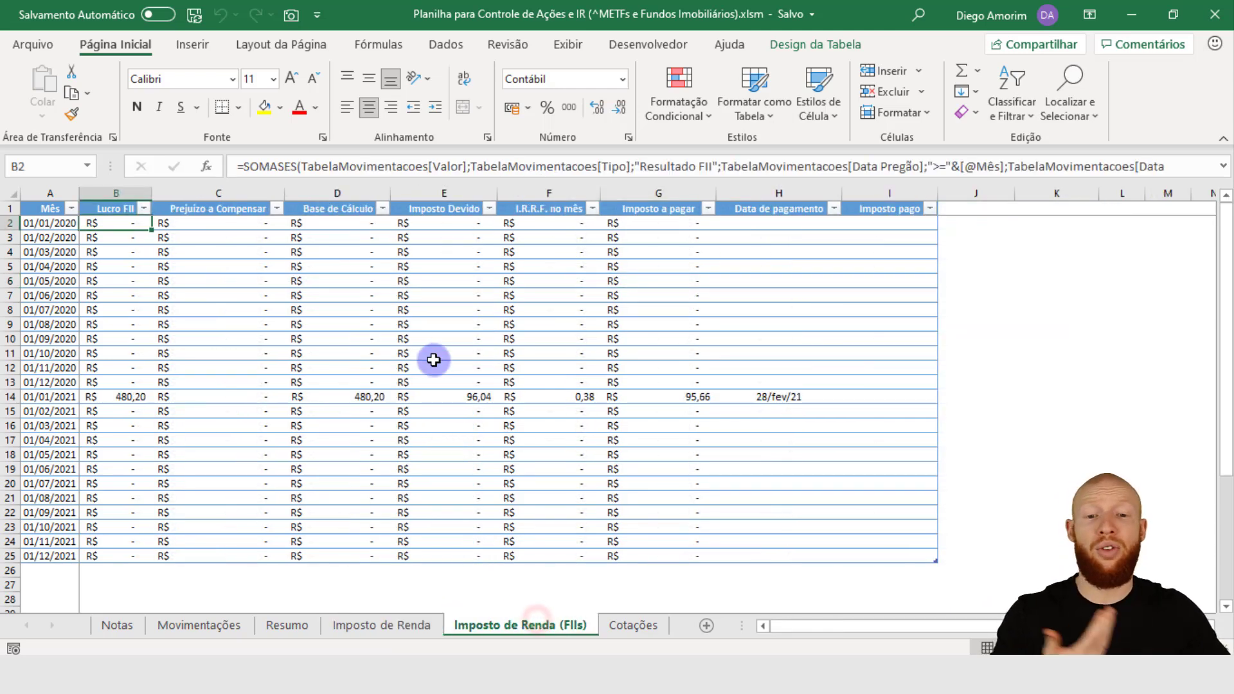
left_click(639, 626)
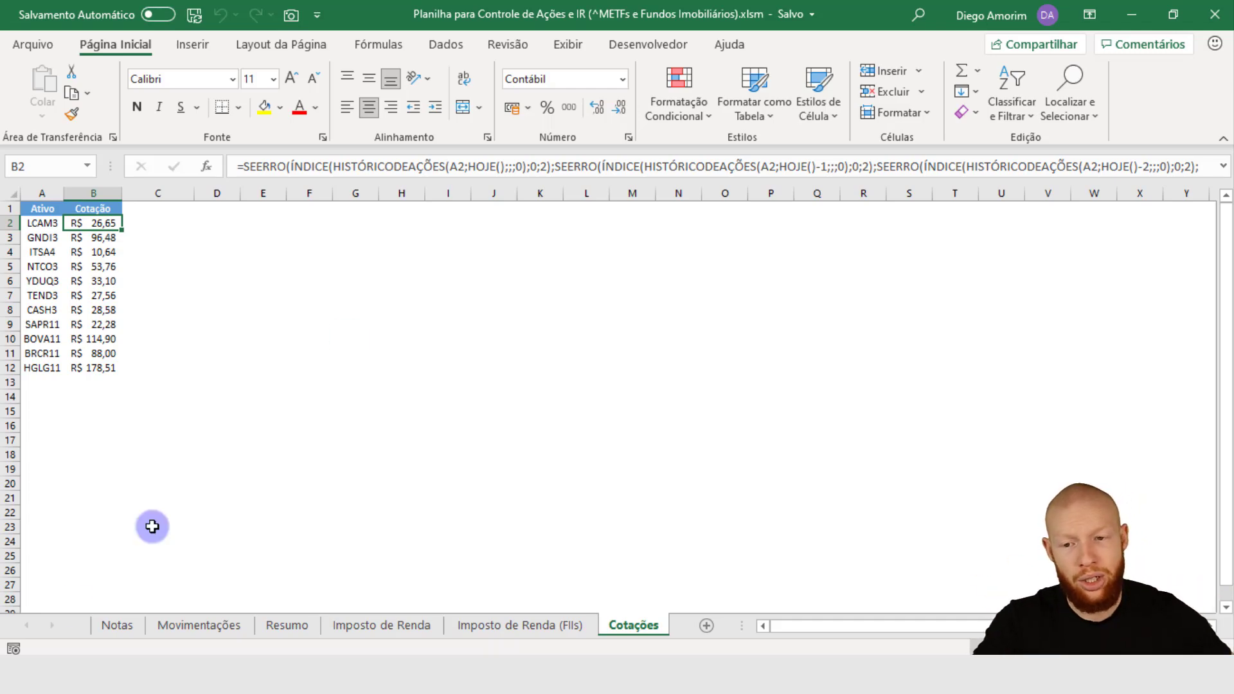
left_click(109, 623)
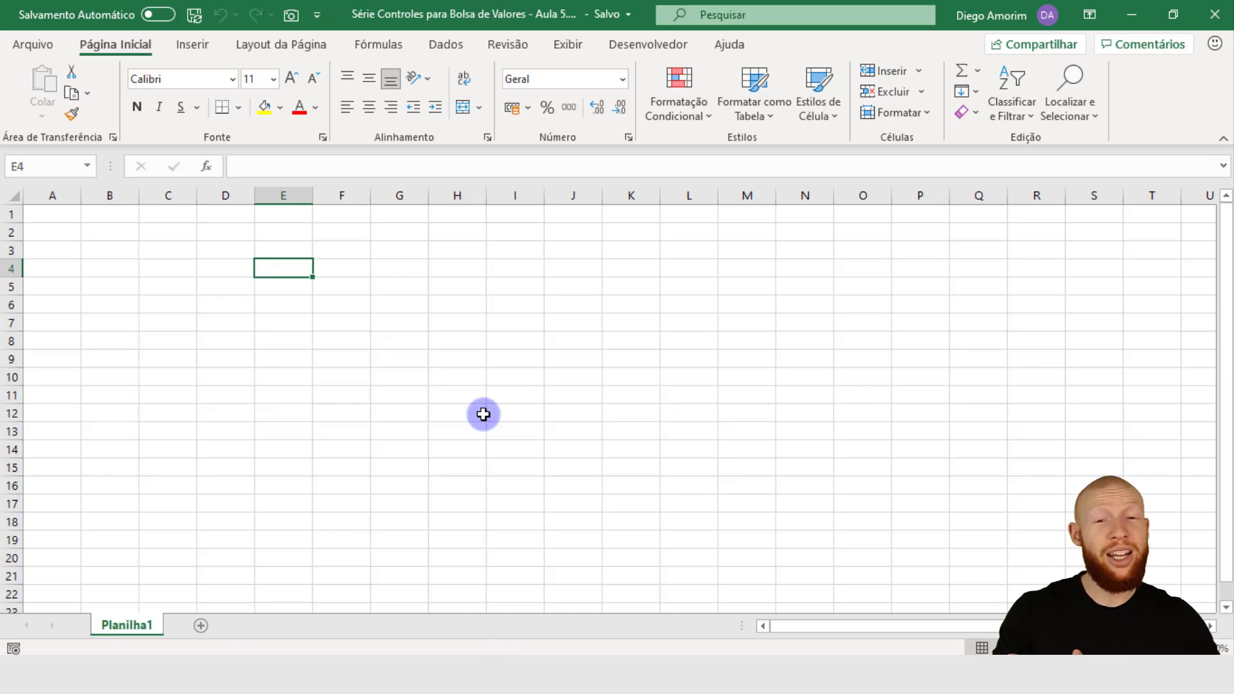
Look again at the Movimentações and Notas tables of the finished workbook.
left_click(240, 232)
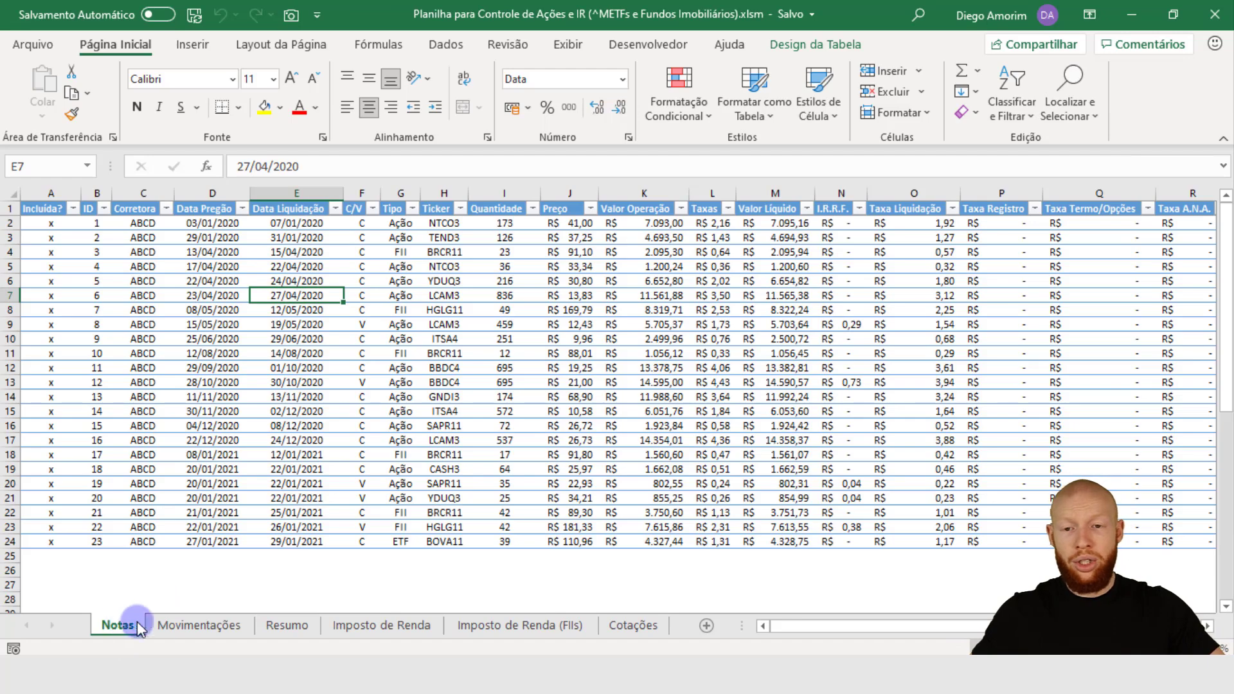
left_click(196, 626)
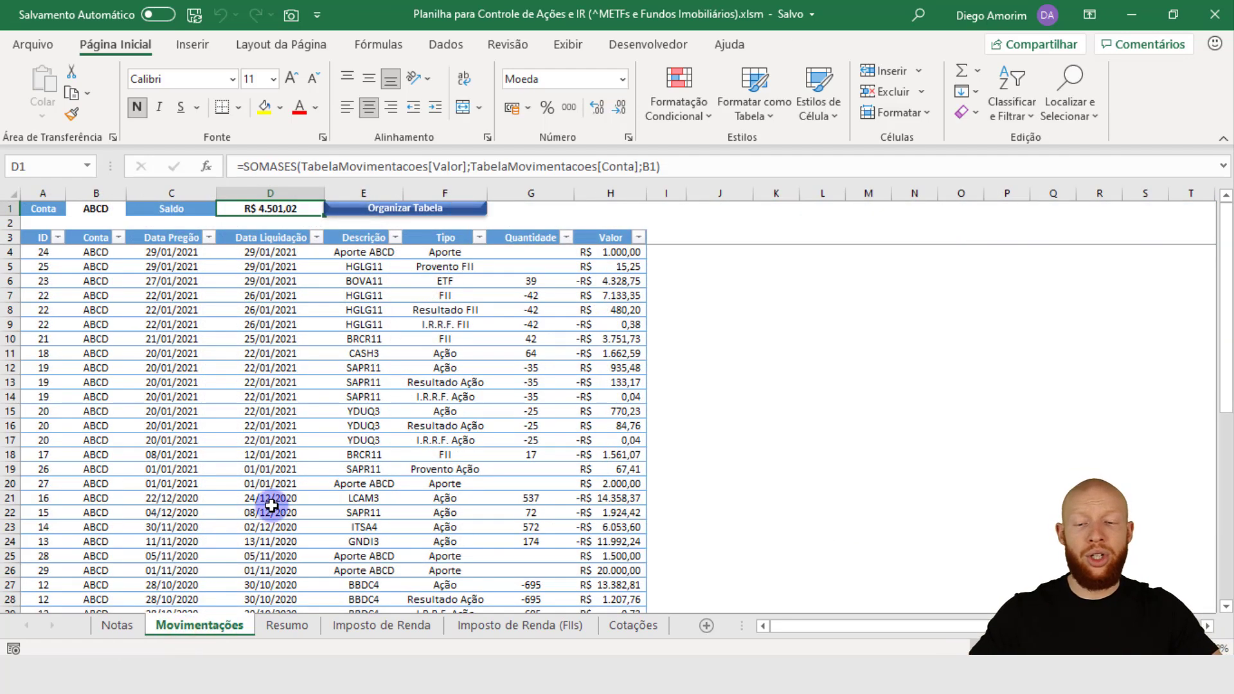
left_click(129, 622)
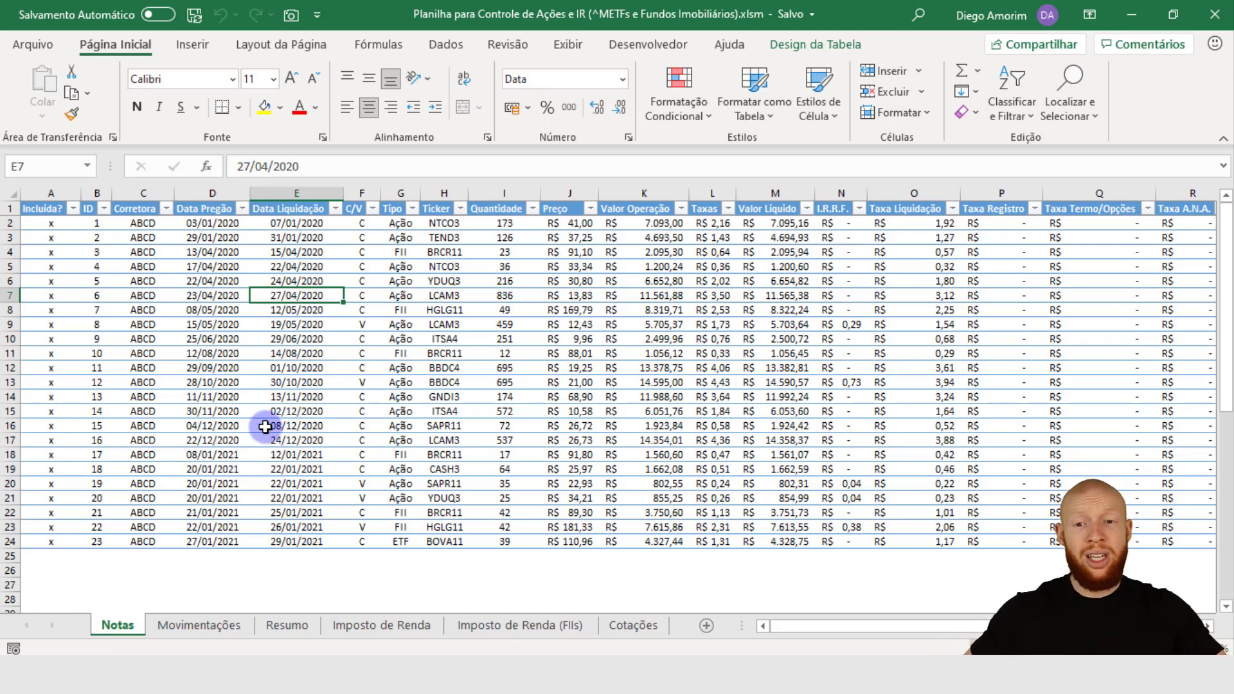
Switch to the blank lesson workbook and rename the sheet Planilha1 as Notas.
key("alt+Tab")
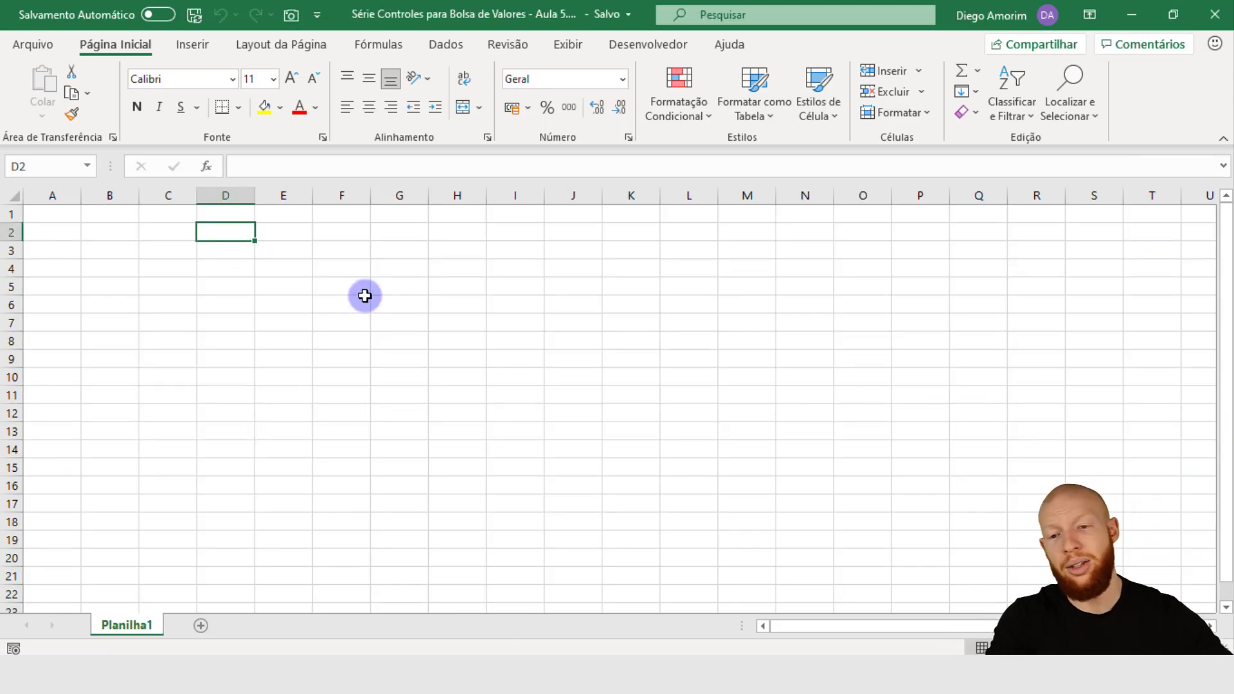
double_click(138, 624)
type("nota")
key("BackSpace")
key("BackSpace")
key("BackSpace")
key("BackSpace")
type("Nota")
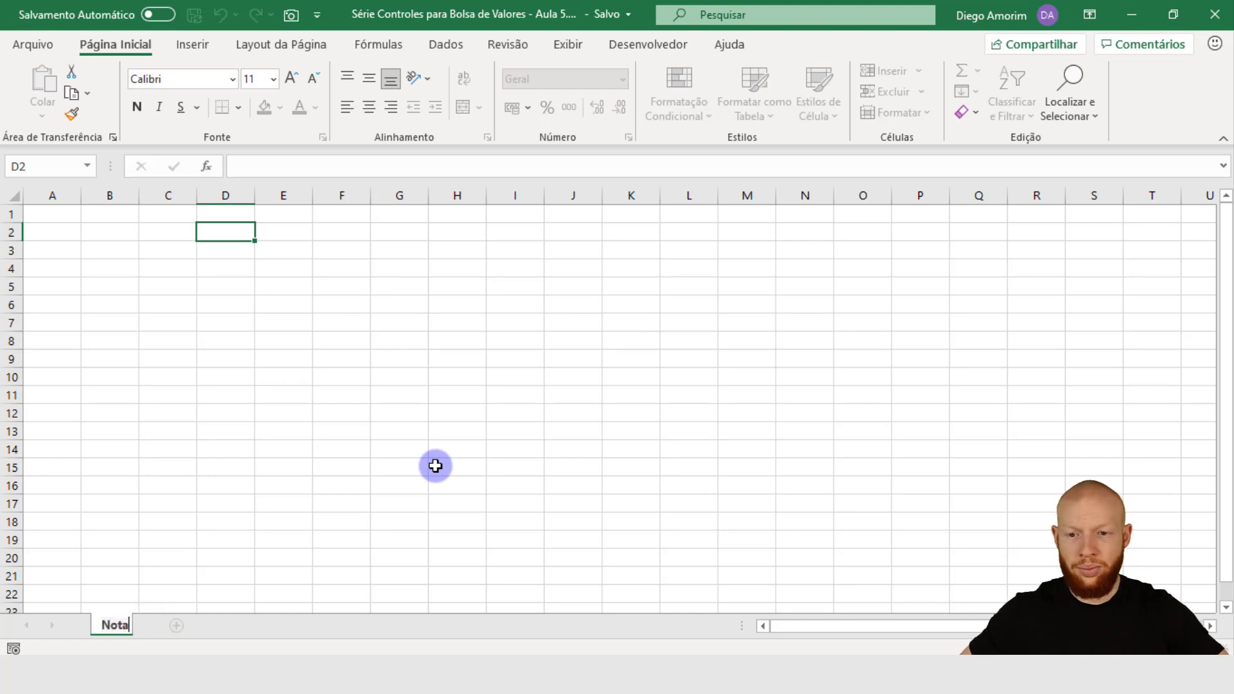
type("s")
key("Return")
Enter the header Corretora in cell A1 of the Notas sheet.
key("Up")
key("Left")
key("Left")
key("Left")
key("Right")
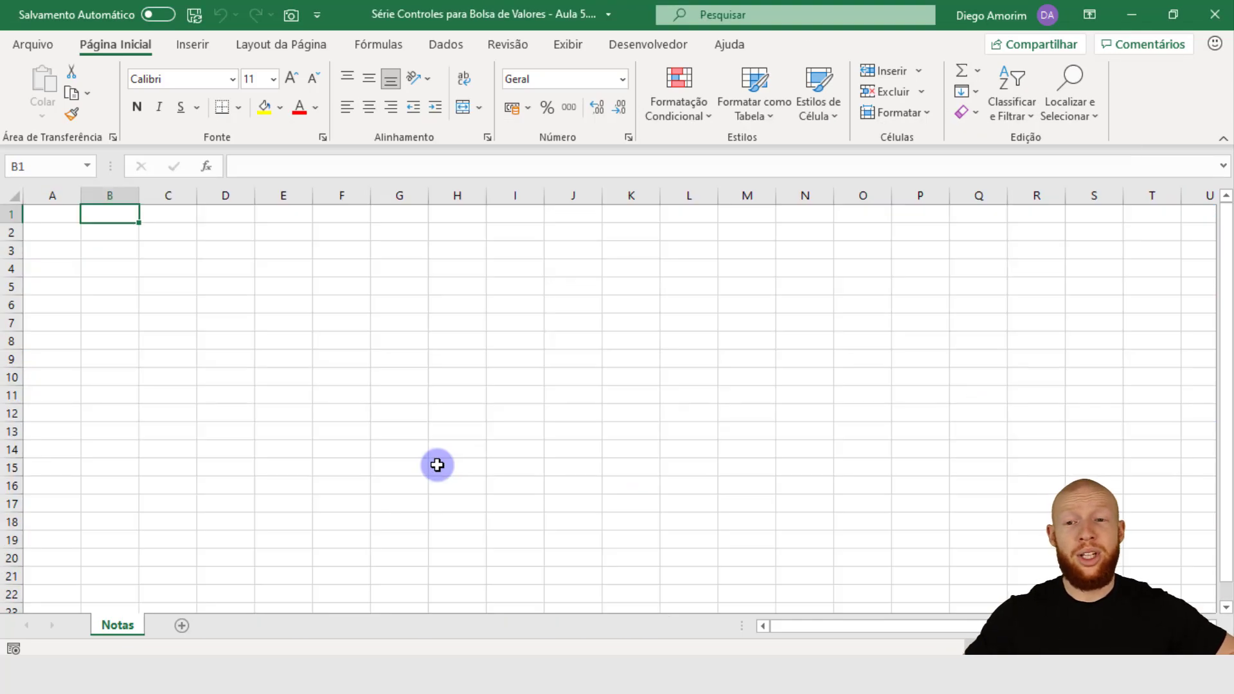
key("Left")
type("Corretora")
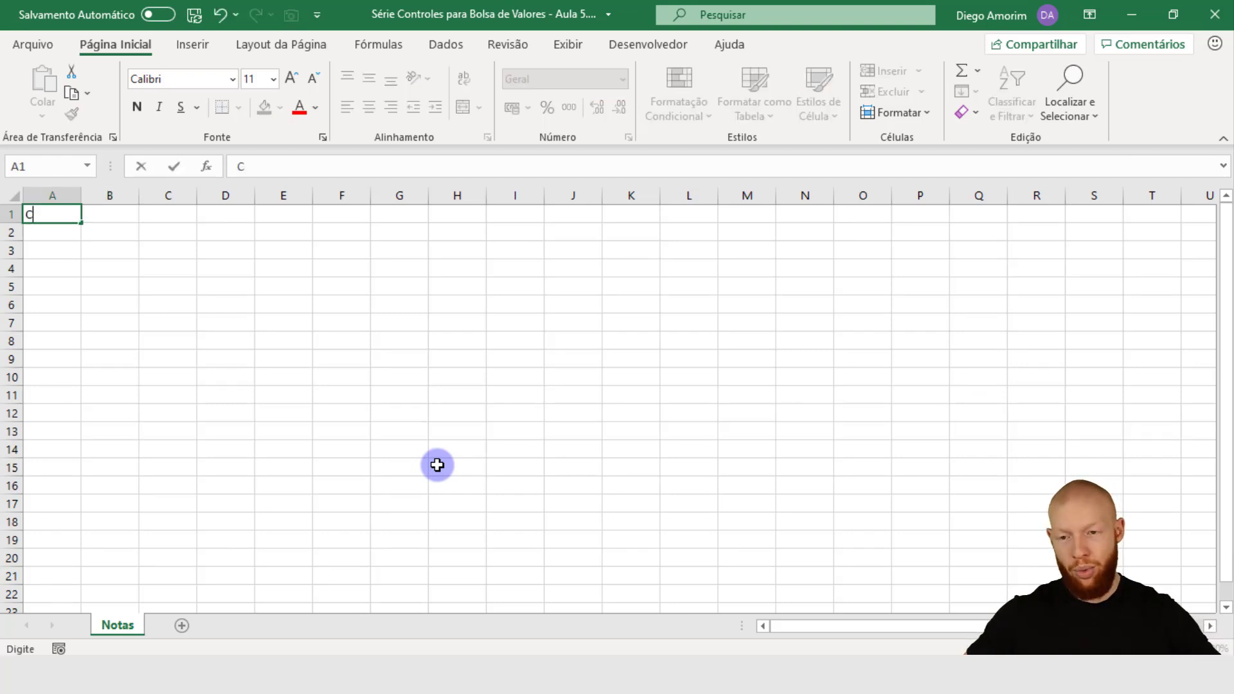
key("Tab")
key("Return")
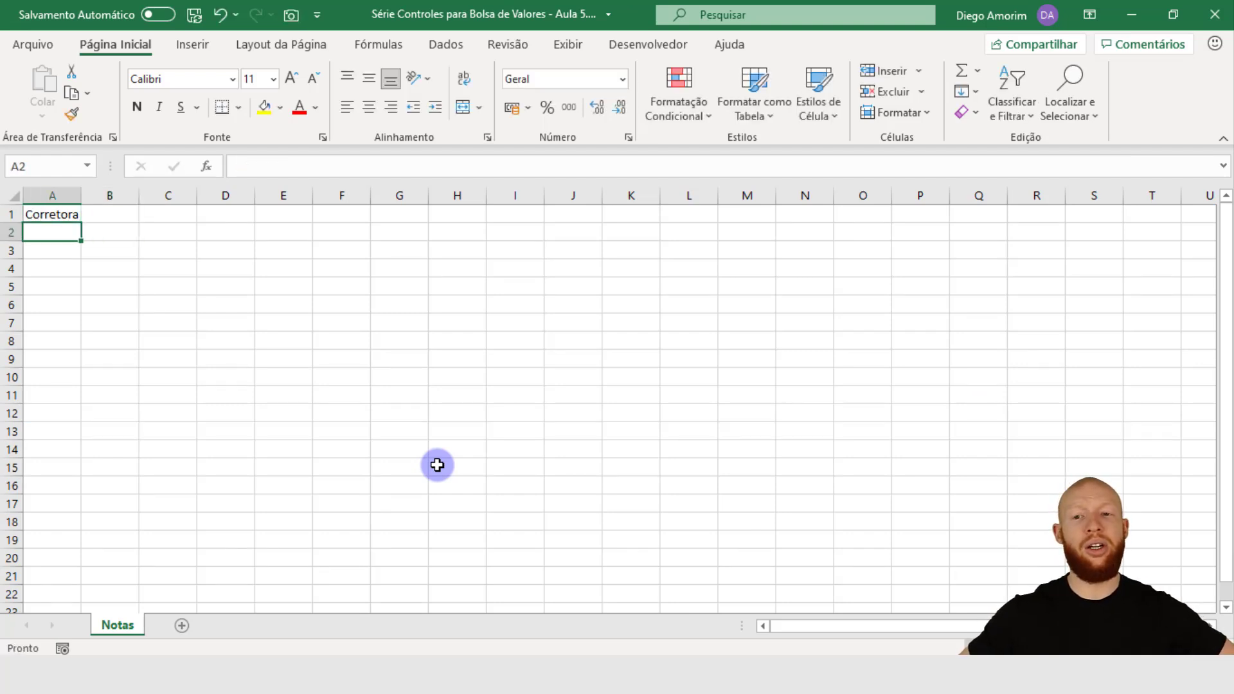
key("ctrl+Down")
key("ctrl+Up")
key("Down")
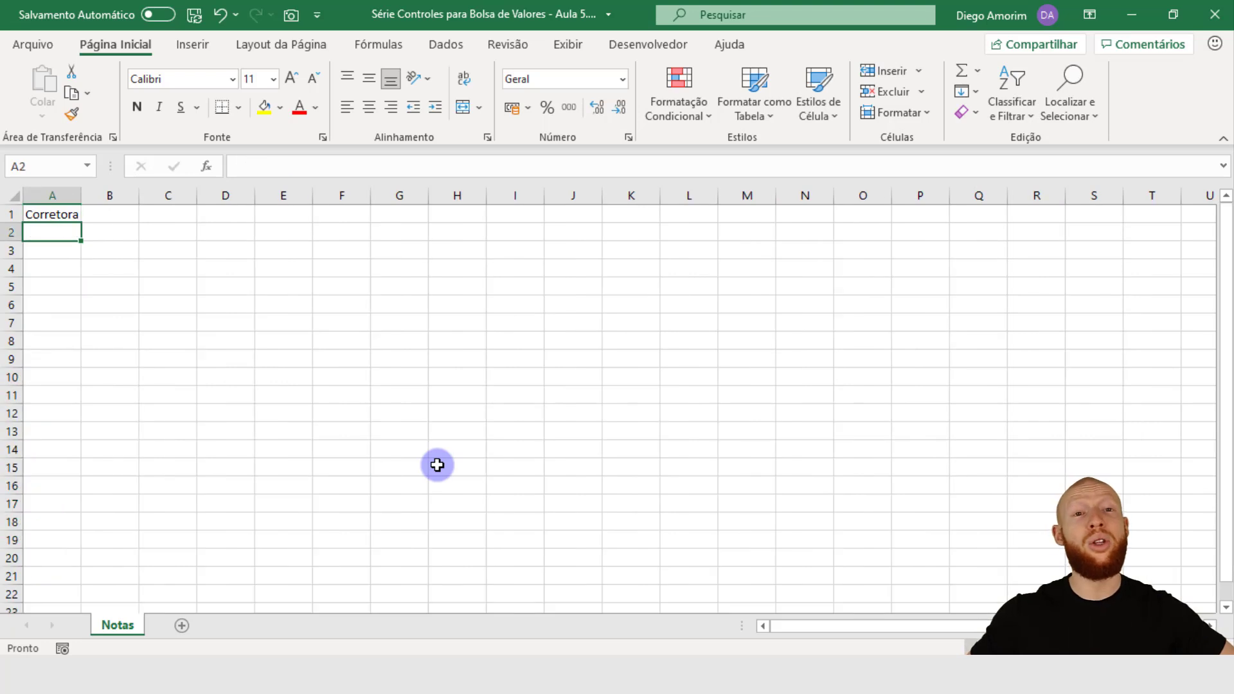
key("Up")
key("Right")
key("Left")
key("Down")
key("Up")
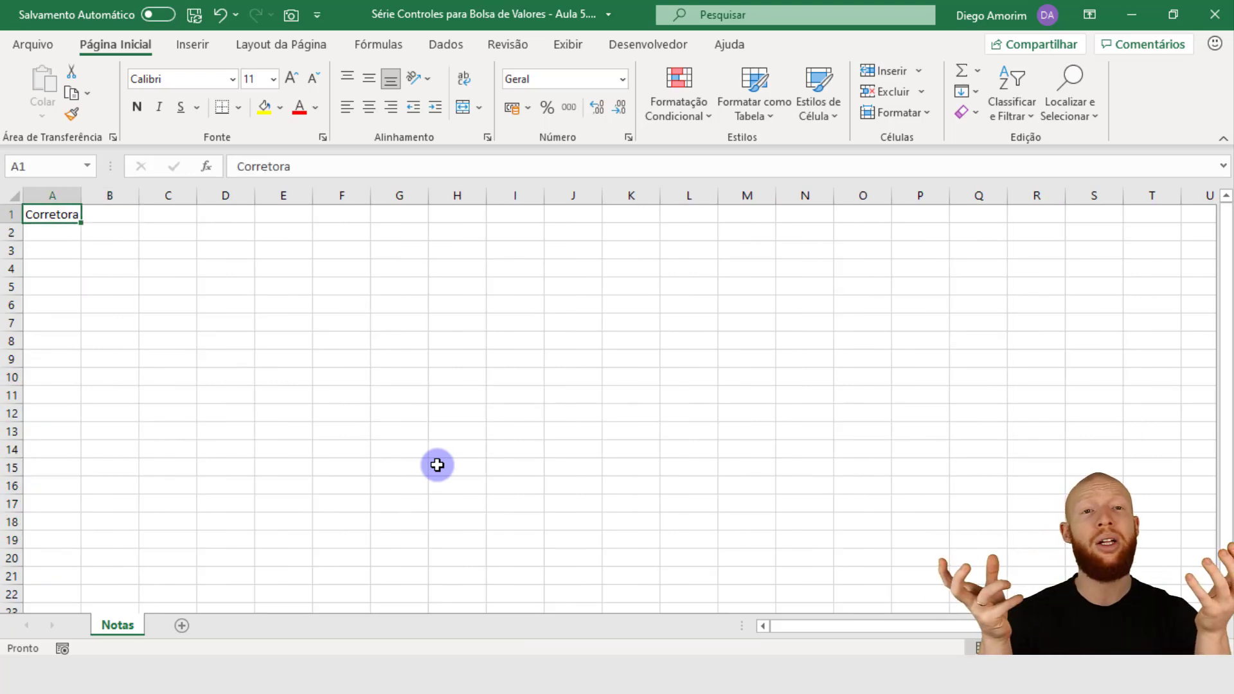
key("Down")
key("Up")
Check the date column headers of the Notas table in the finished workbook.
key("Right")
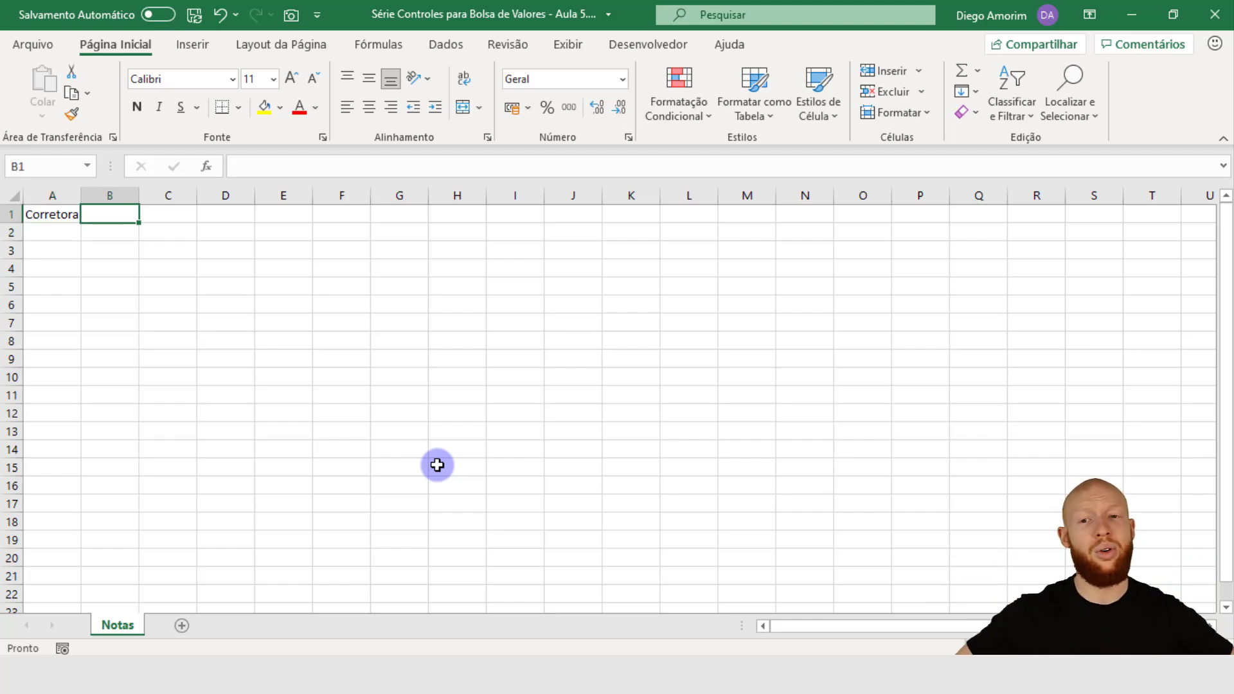
key("alt+Tab")
key("Left")
key("Up")
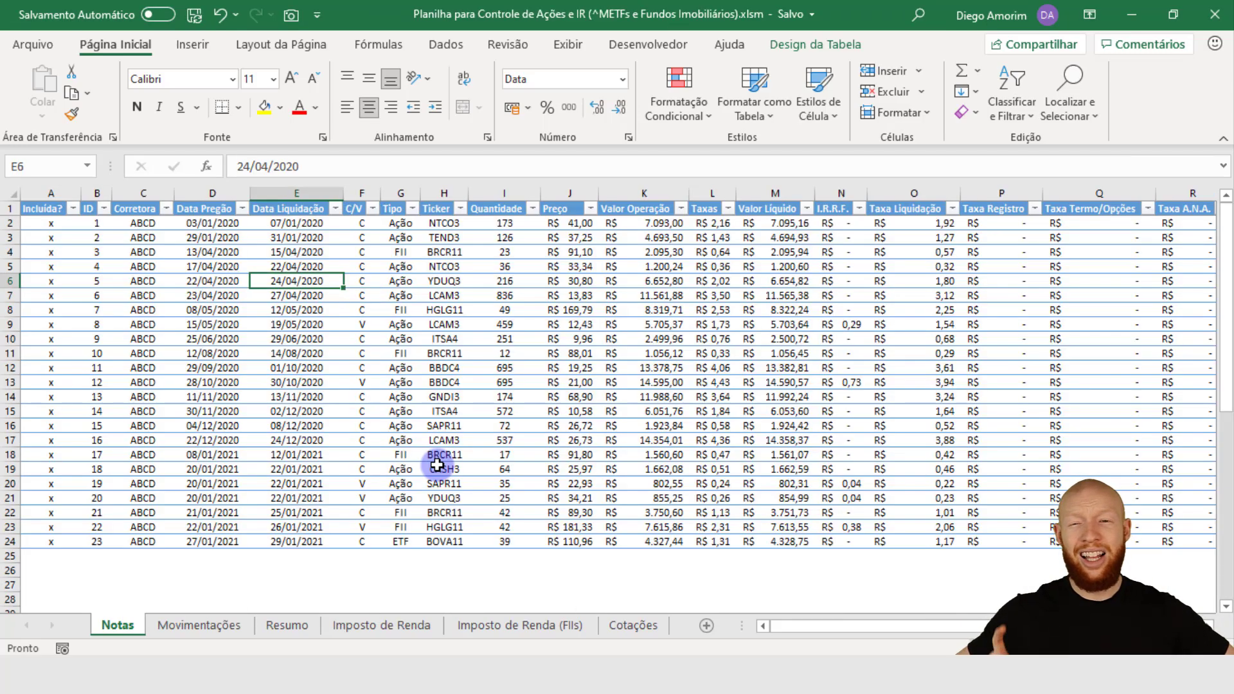
key("Left")
key("Up")
key("Up")
key("Up")
key("Up")
key("Right")
key("Up")
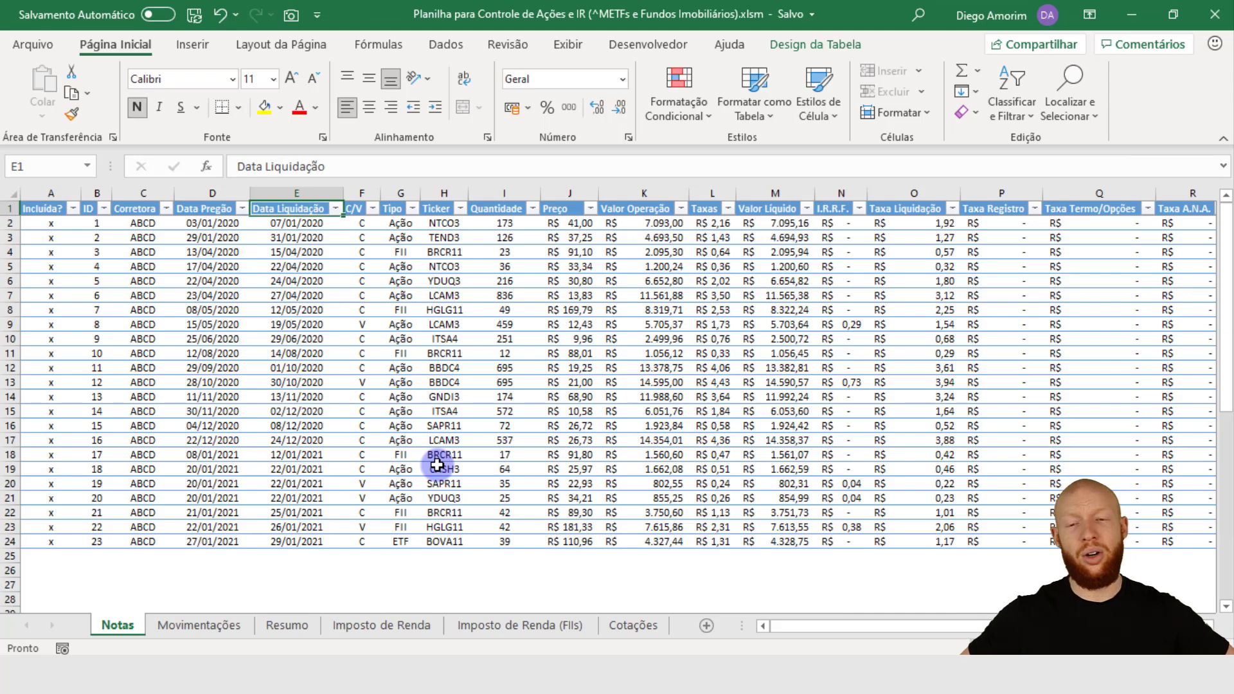
Return to the lesson workbook and enter the headers Data Pregão in B1 and Data Liquidação in C1.
key("alt+Tab")
type("Data Pregão")
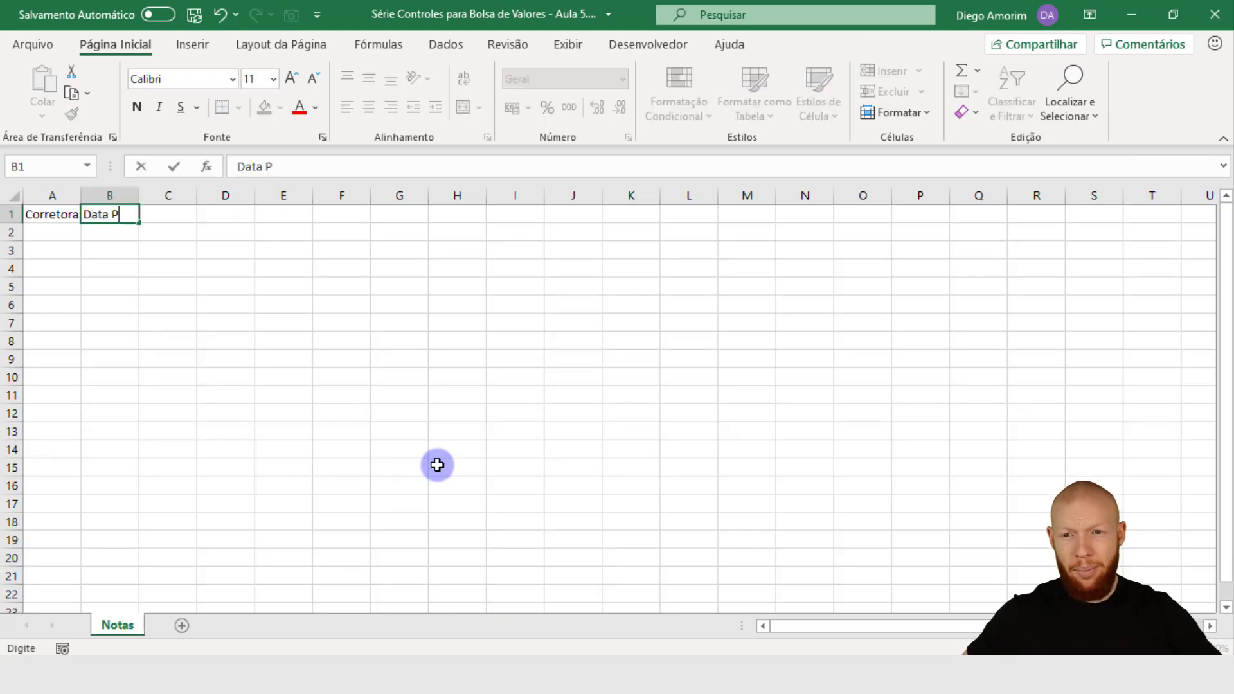
key("Tab")
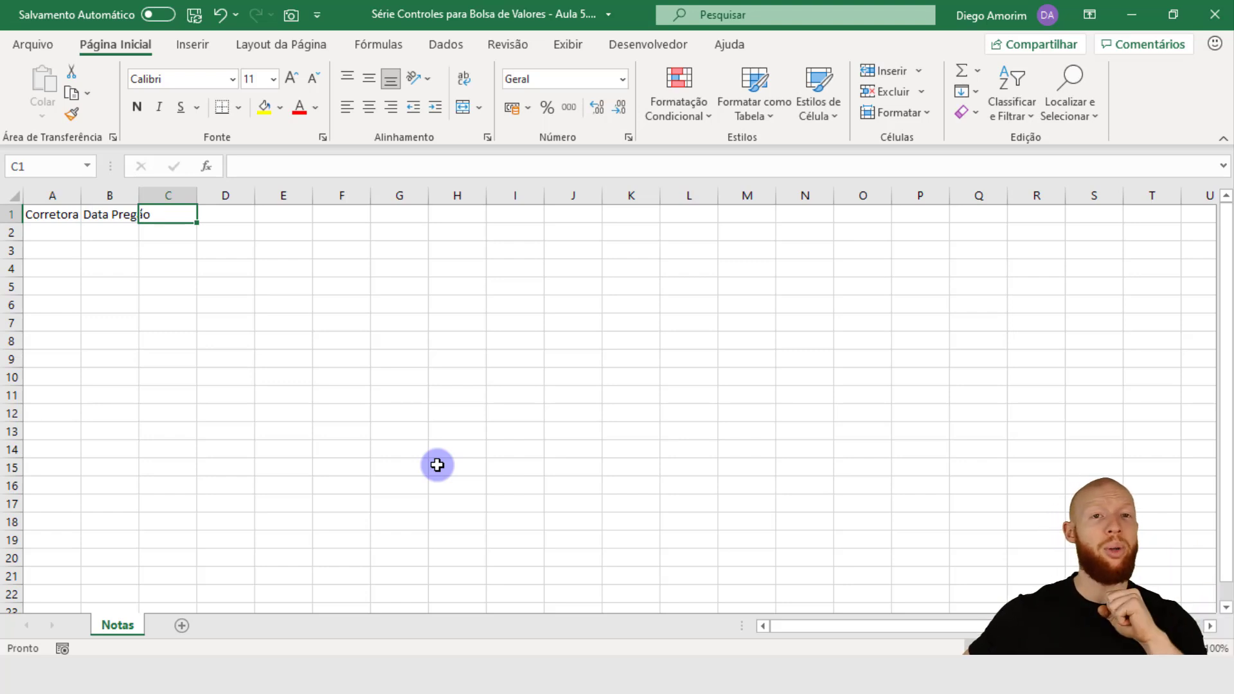
type("Data Li")
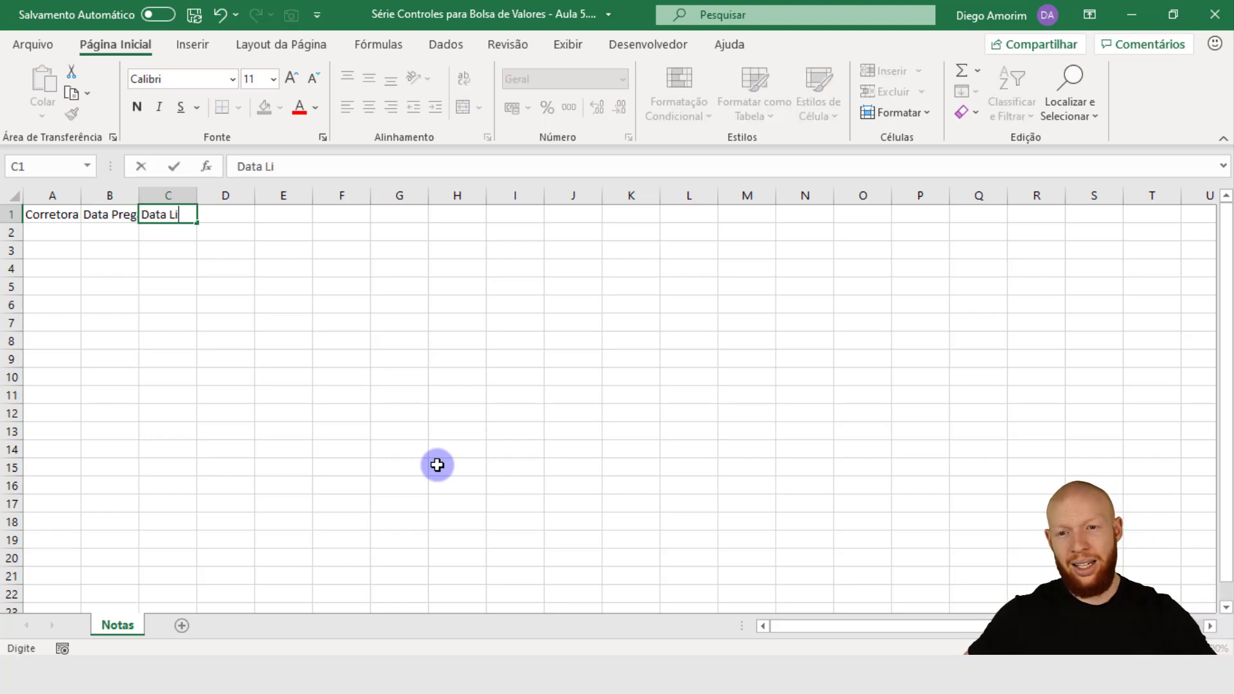
type("quidaç")
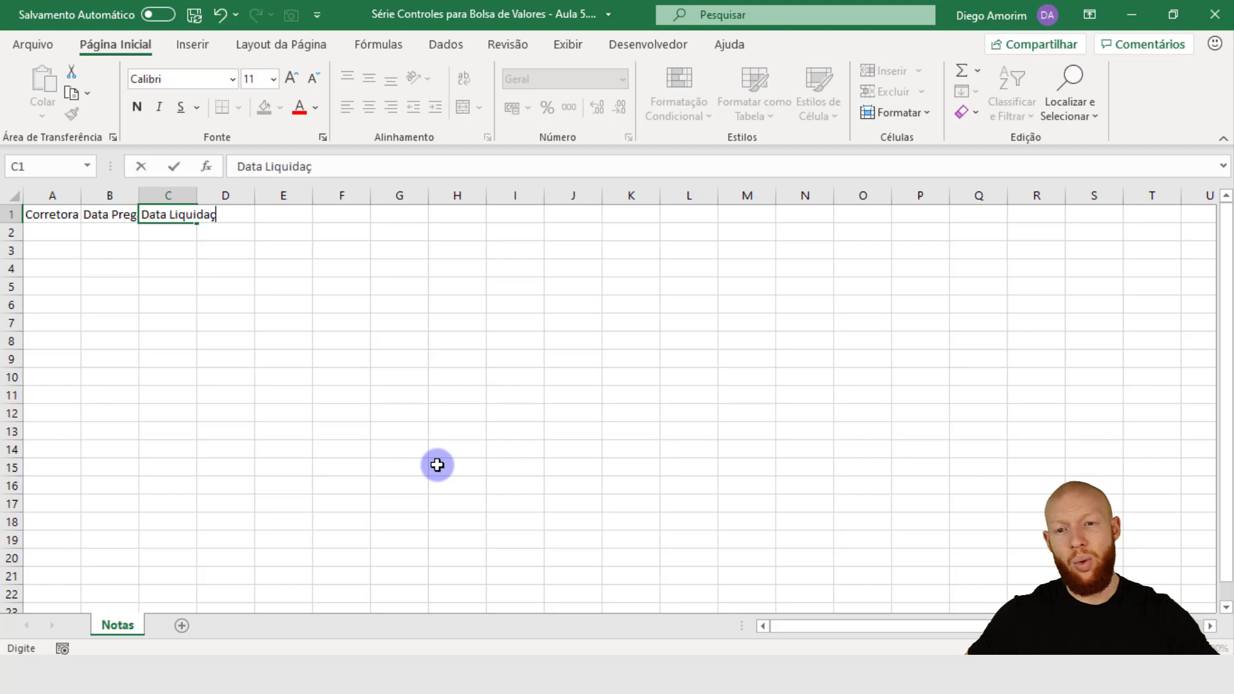
type("ão")
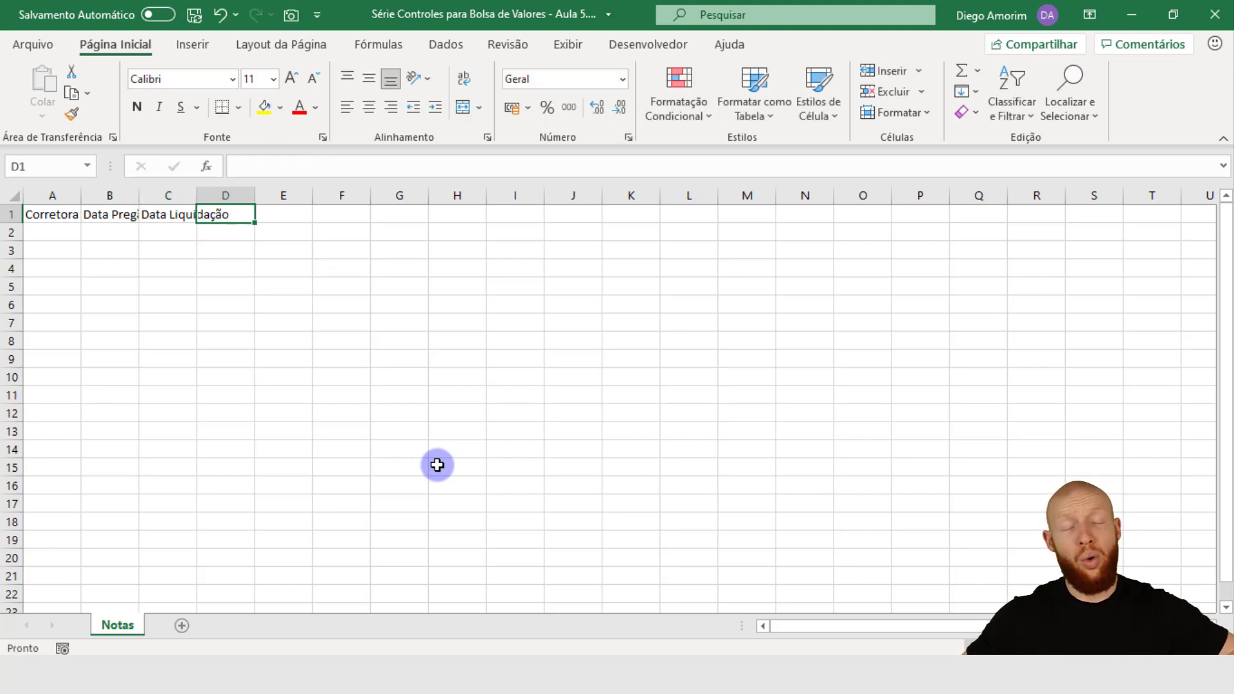
key("ctrl+Return")
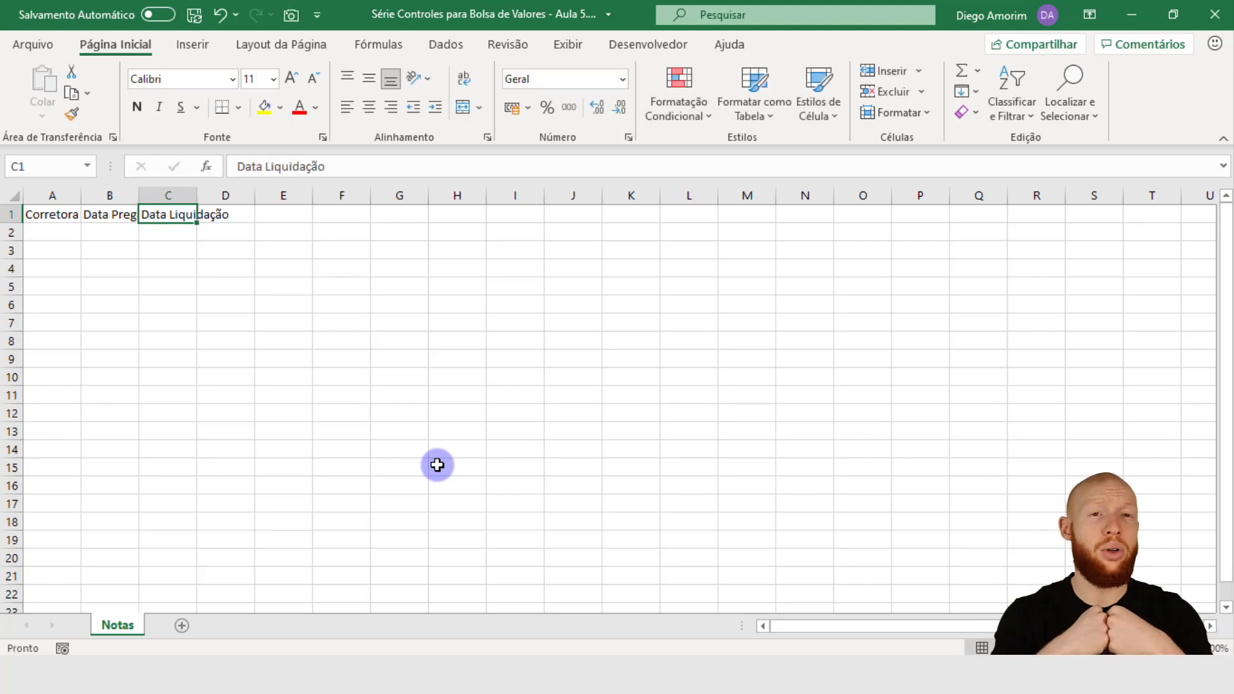
left_click(115, 232)
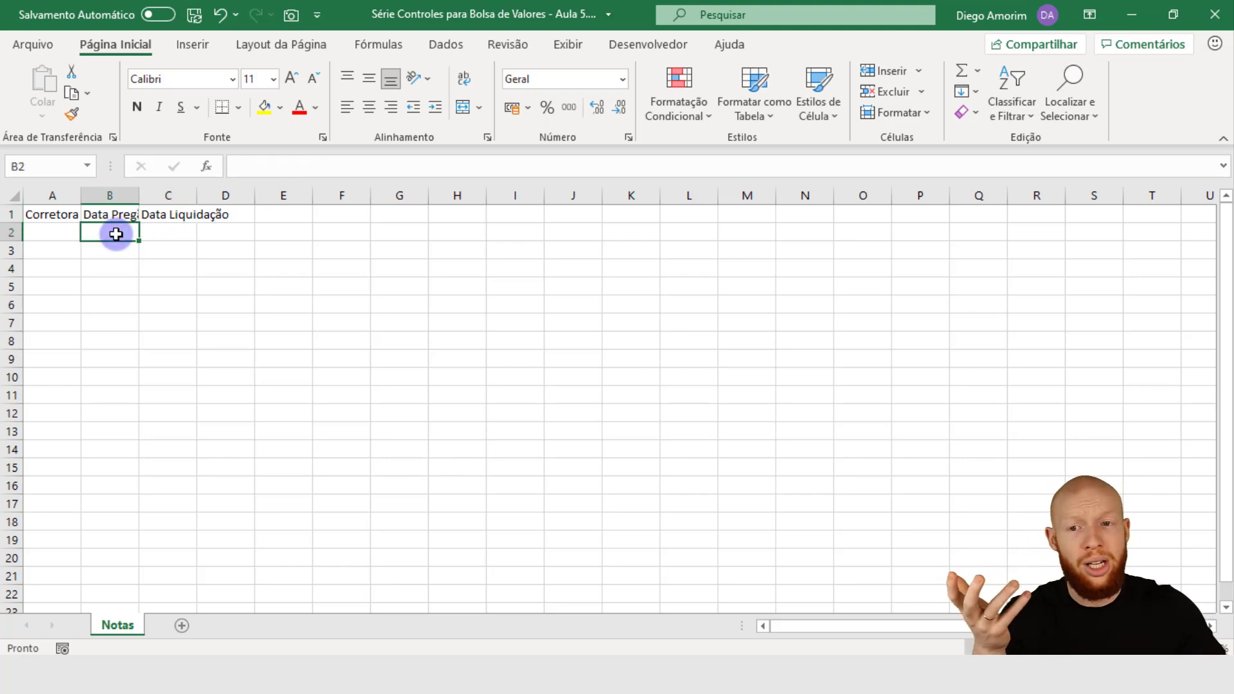
left_click(162, 230)
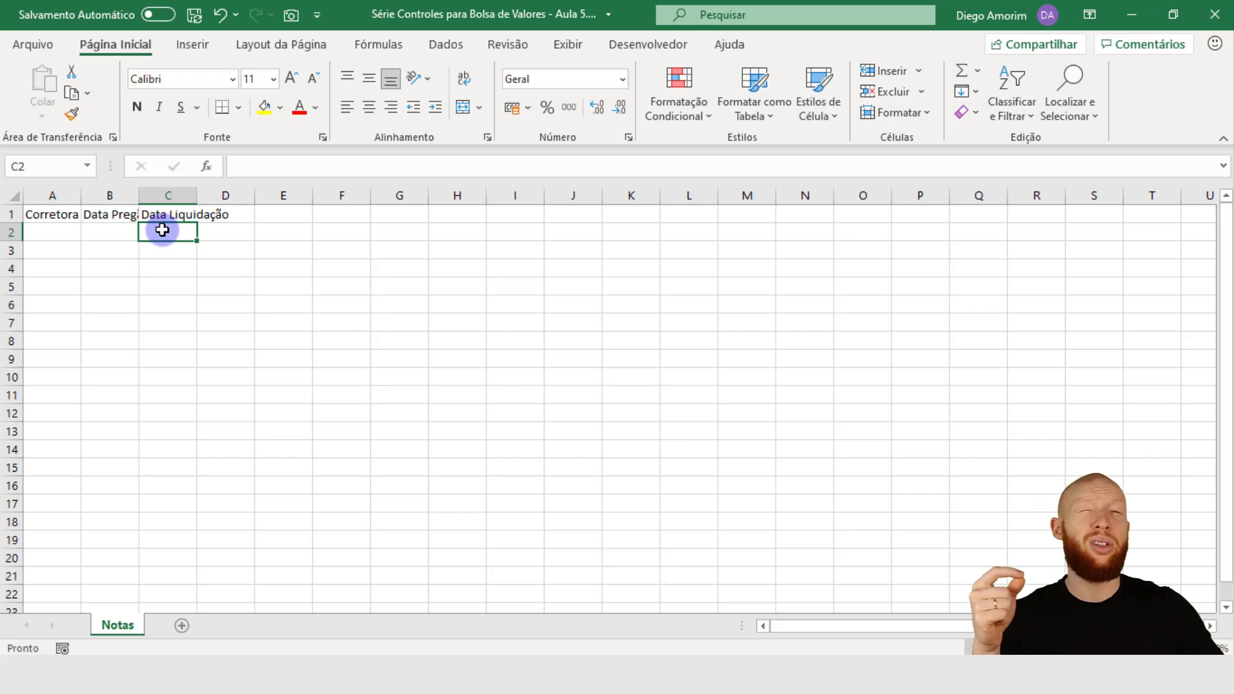
left_click(110, 232)
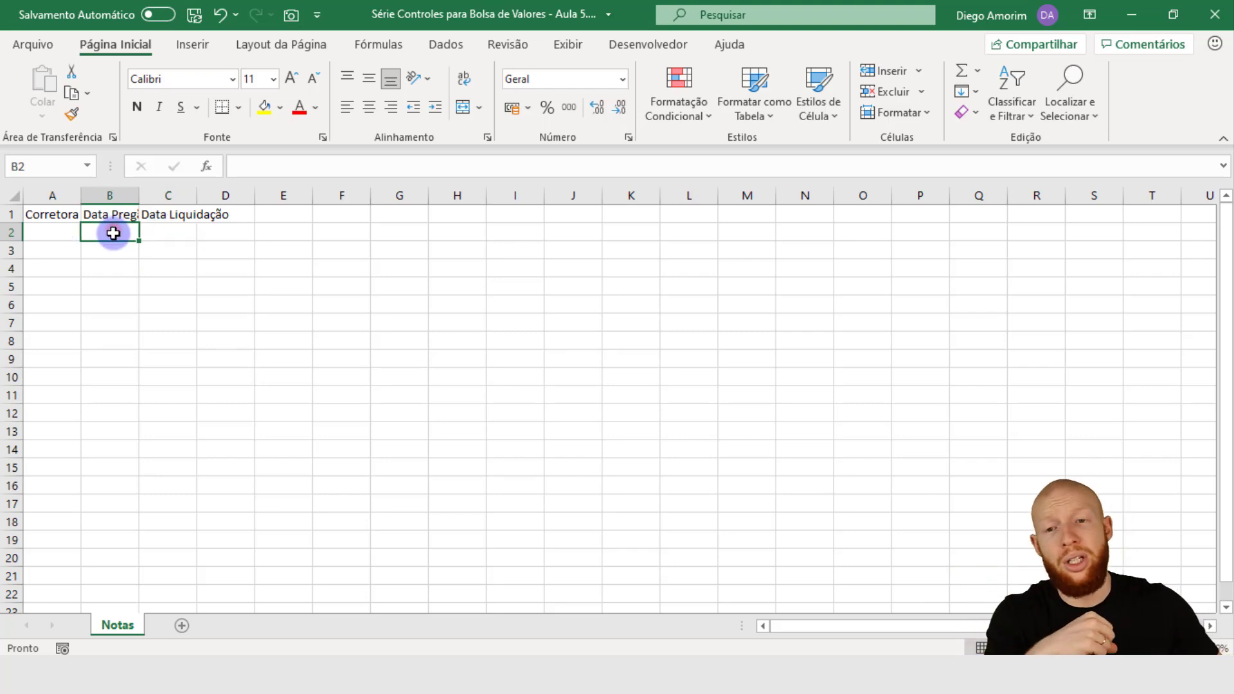
left_click(157, 231)
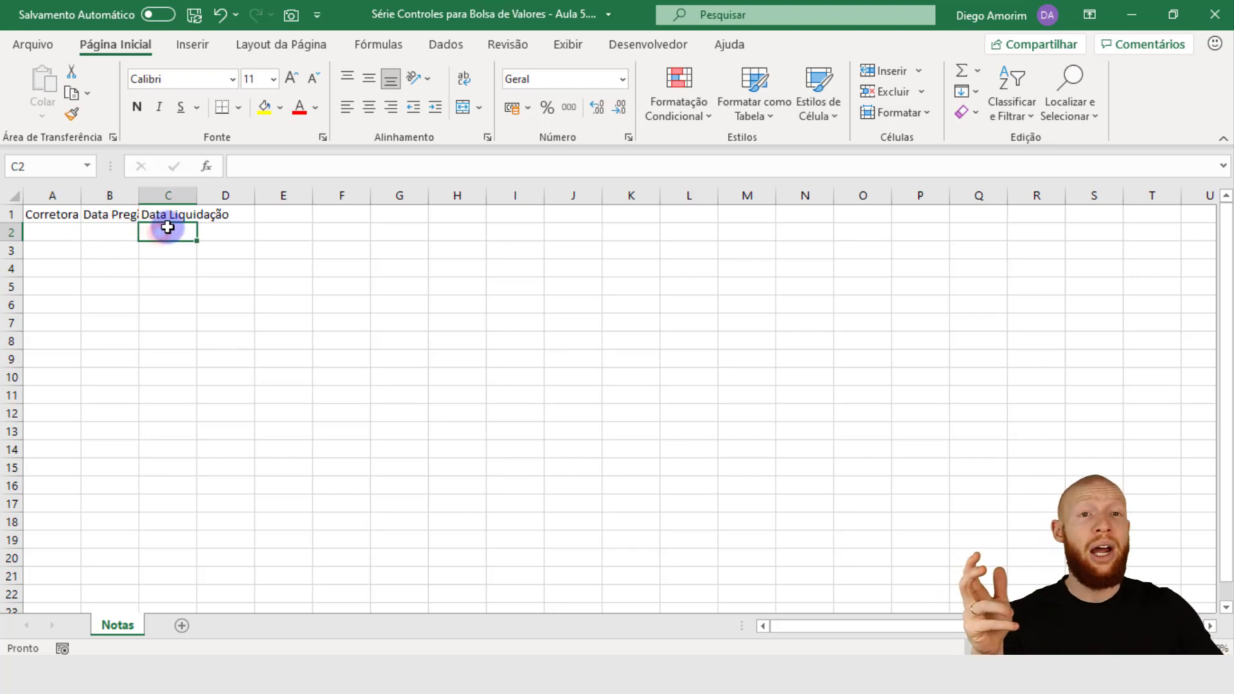
left_click_drag(167, 227, 595, 230)
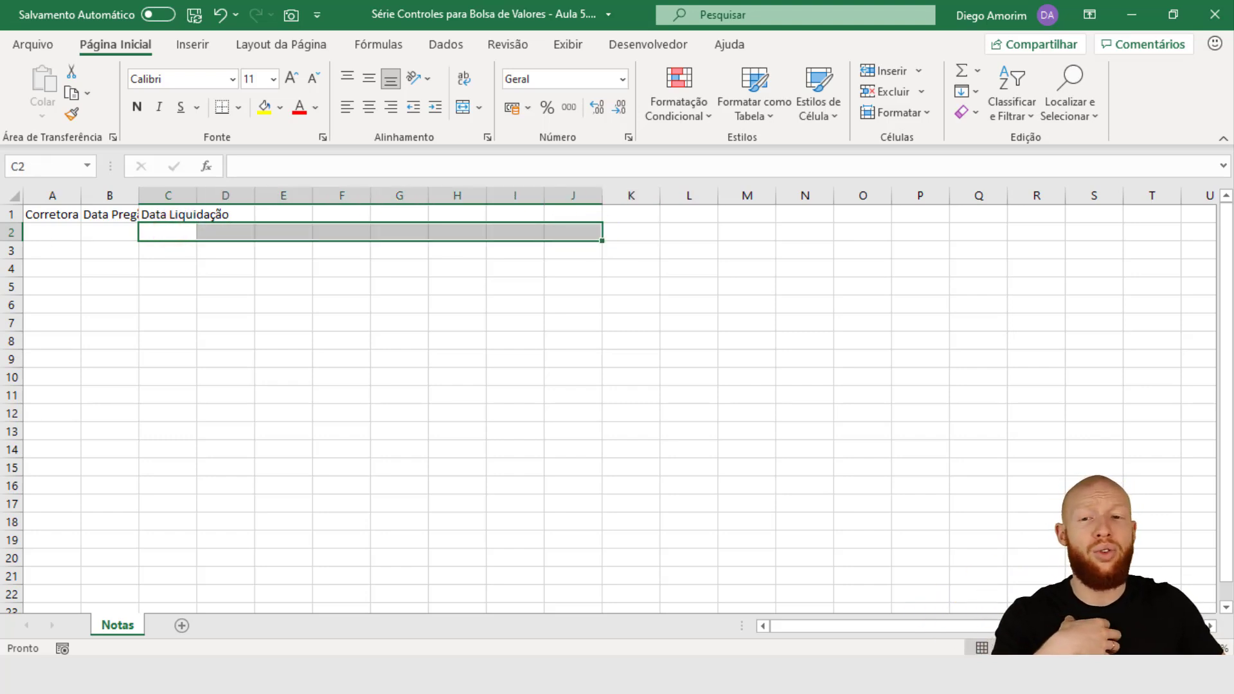
left_click(11, 232)
left_click(158, 229)
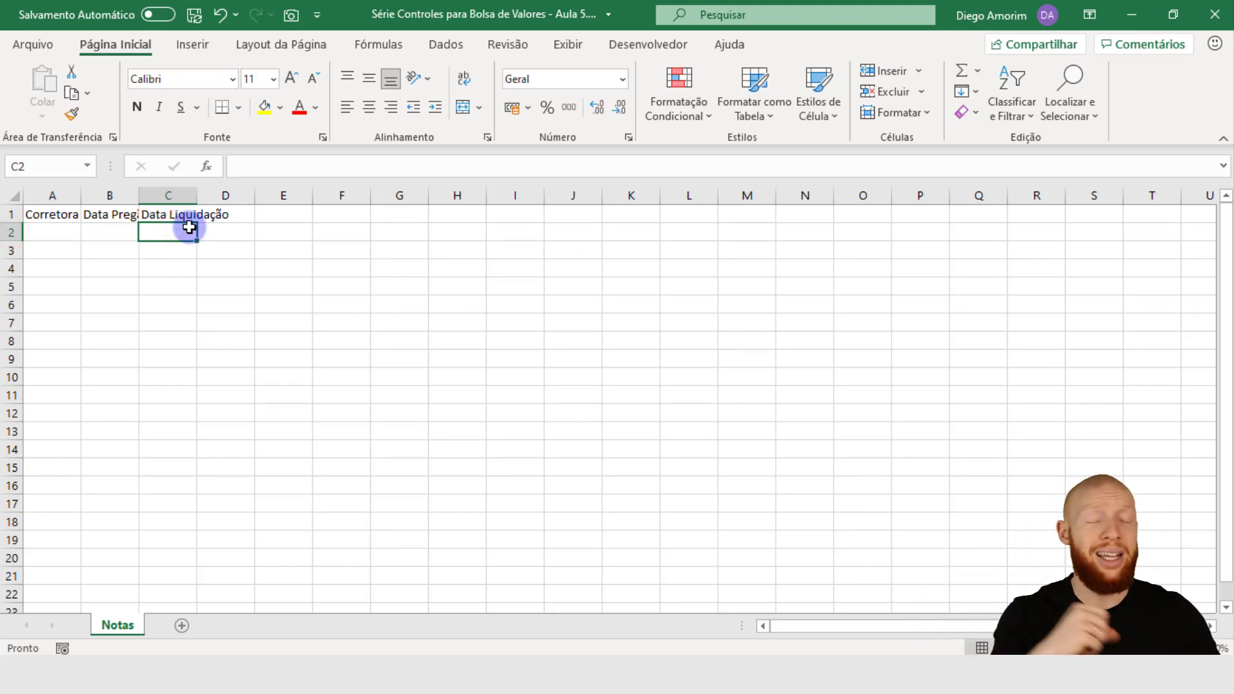
Autofit the widths of columns B and C to their header text.
left_click_drag(110, 196, 164, 196)
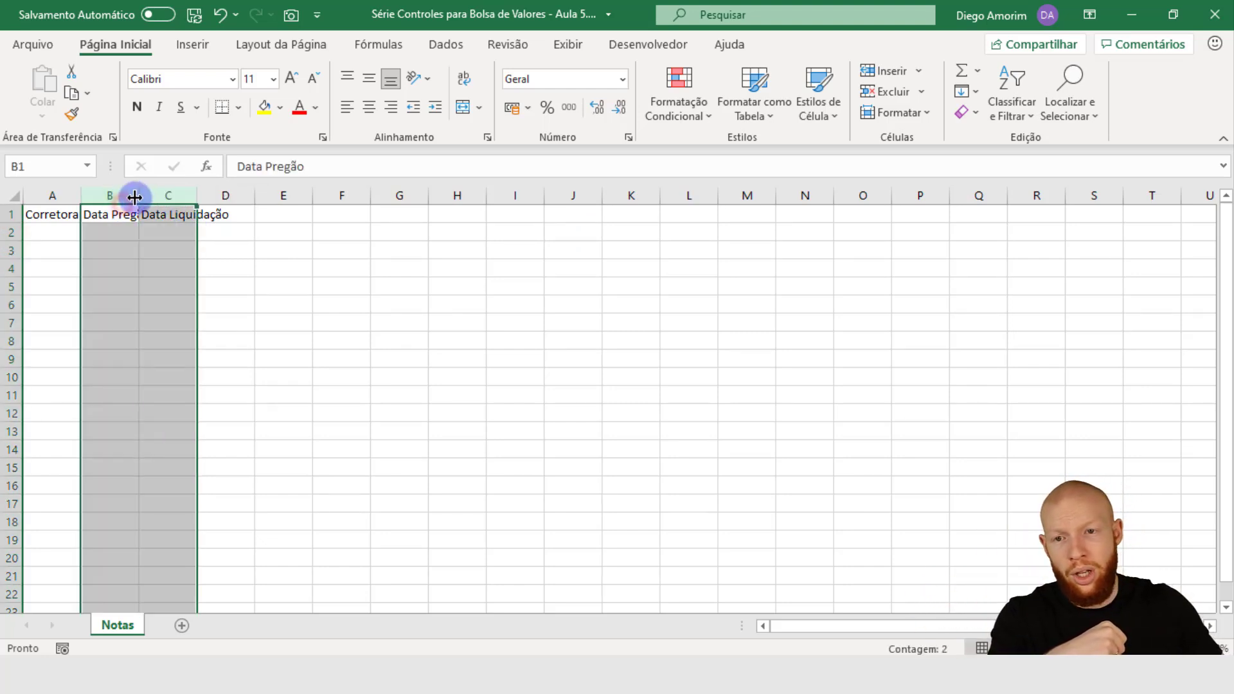
double_click(134, 198)
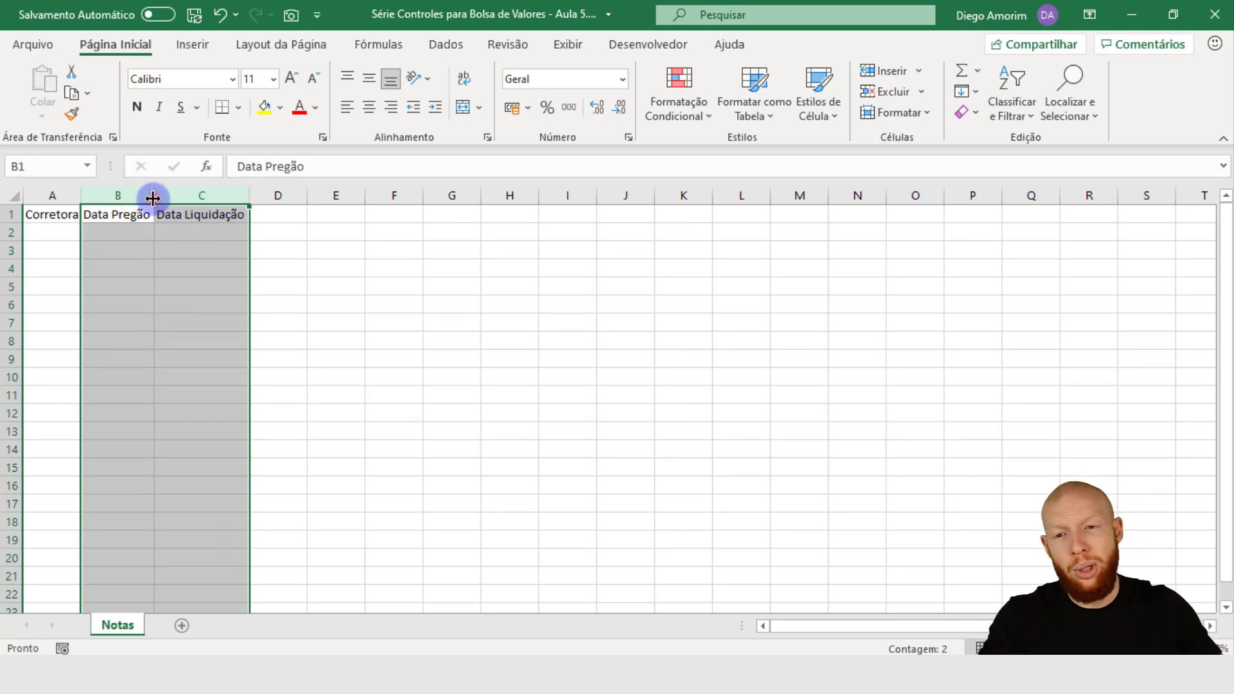
left_click(216, 233)
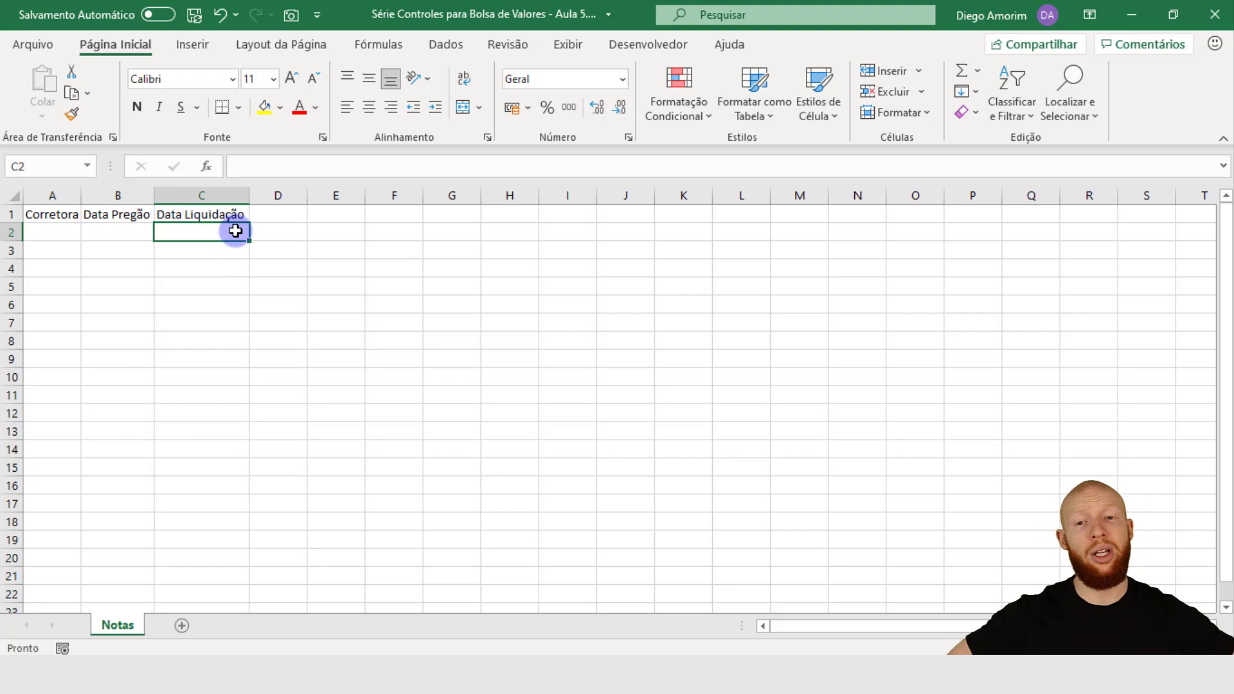
Check the header following Data Liquidação in the finished workbook and enter C/V in cell D1 of the lesson workbook.
key("Up")
key("Right")
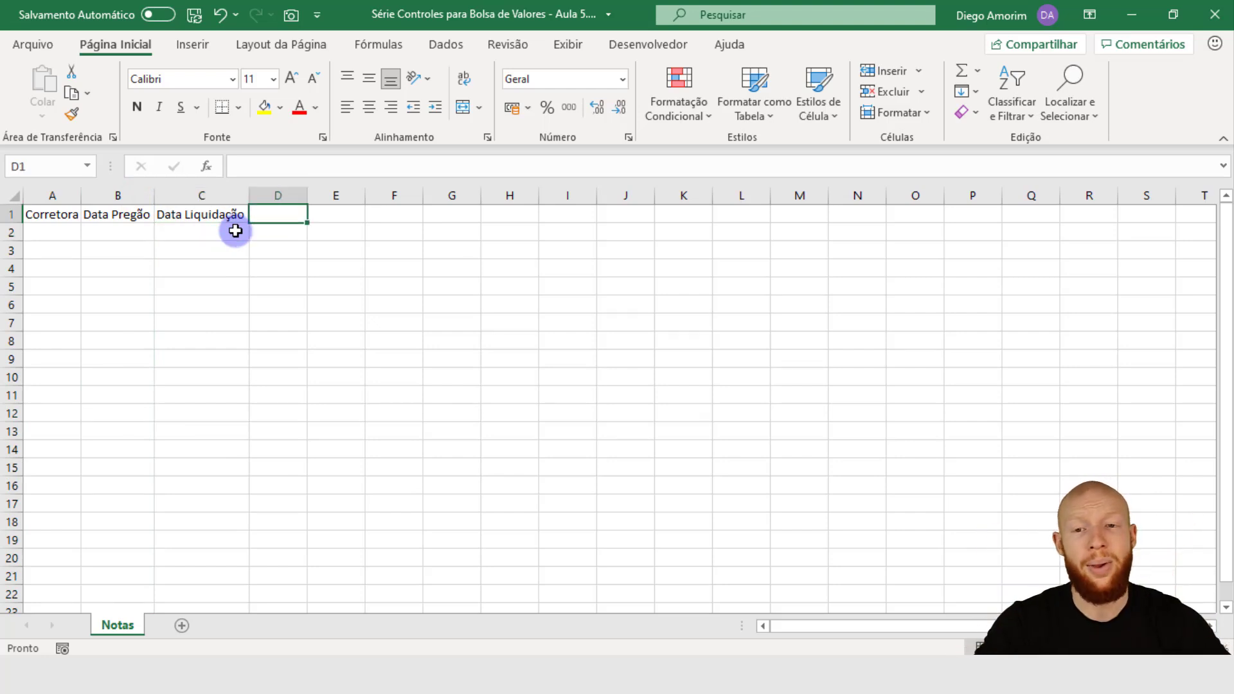
key("alt+Tab")
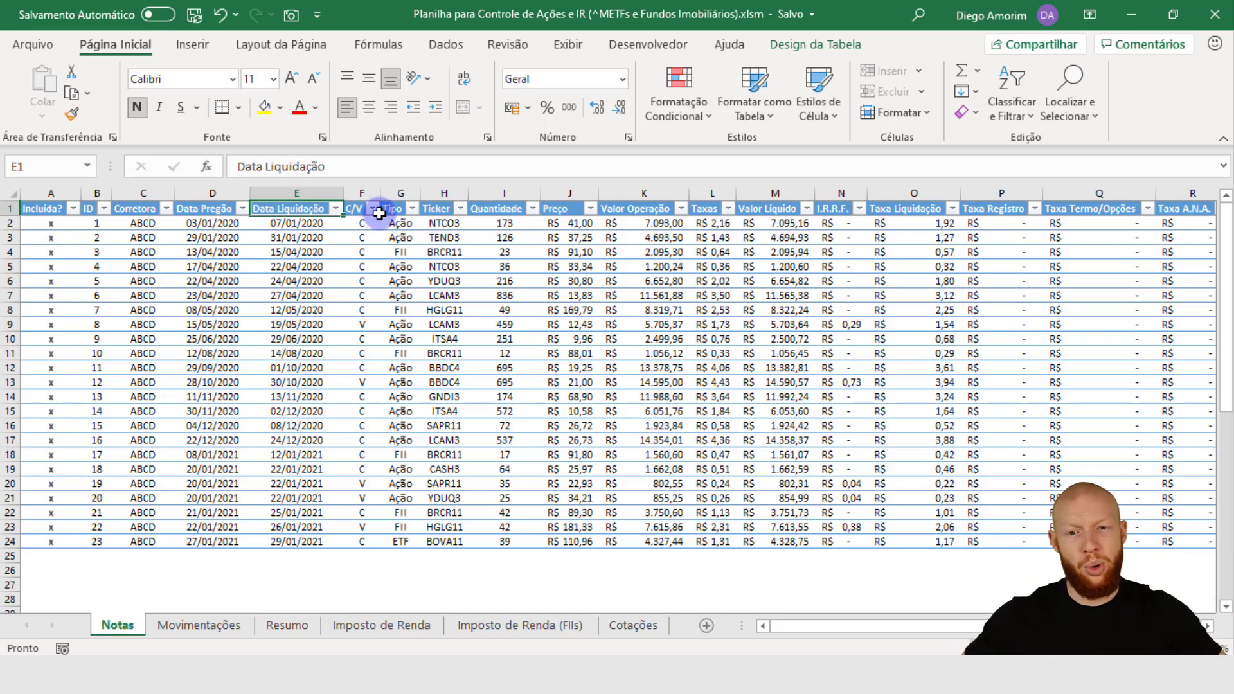
left_click(356, 209)
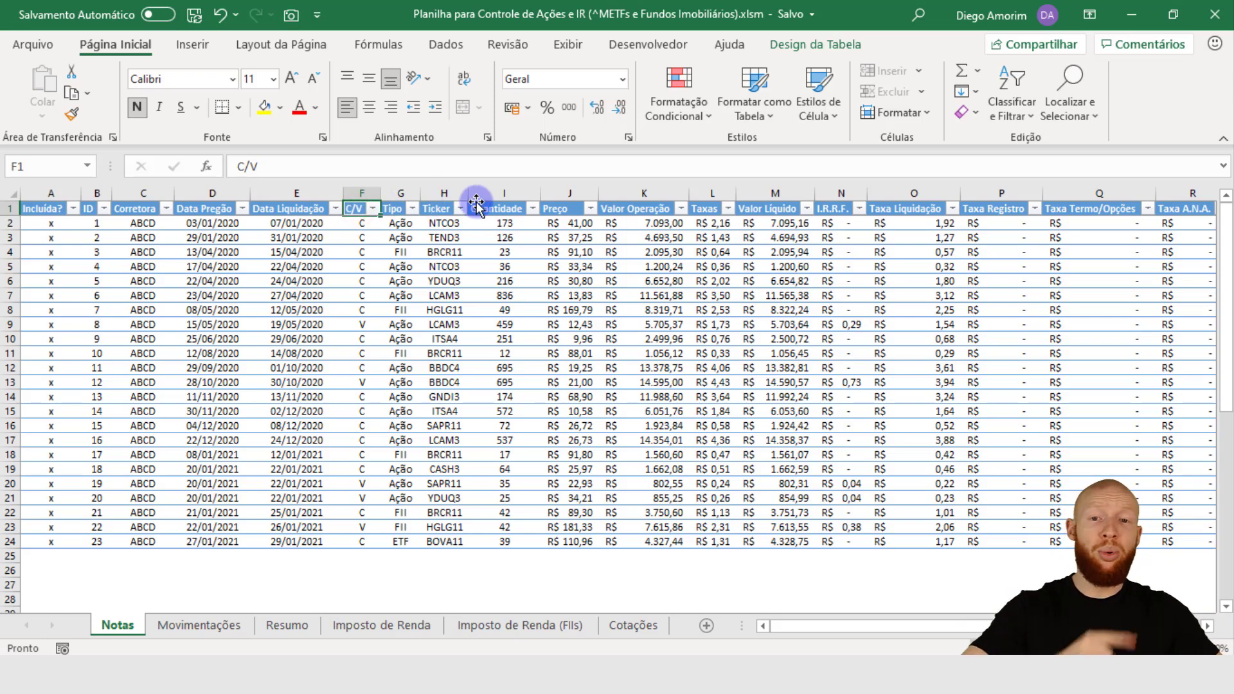
key("alt+Tab")
type("C/V")
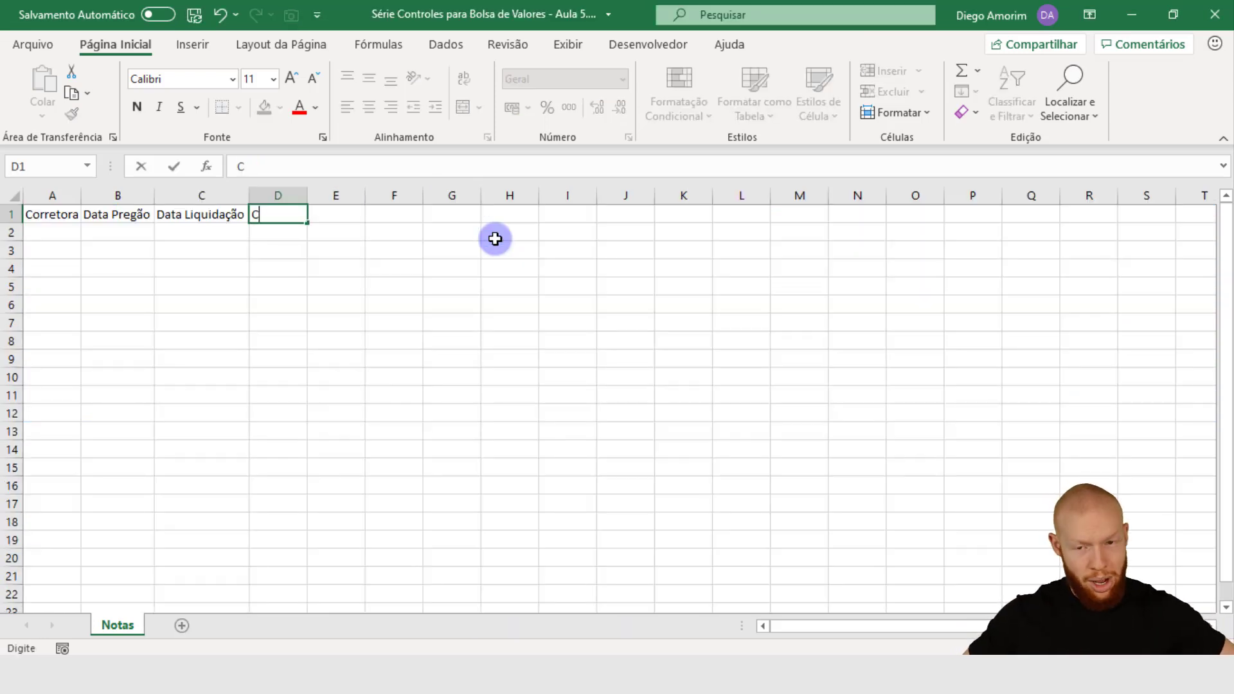
key("Tab")
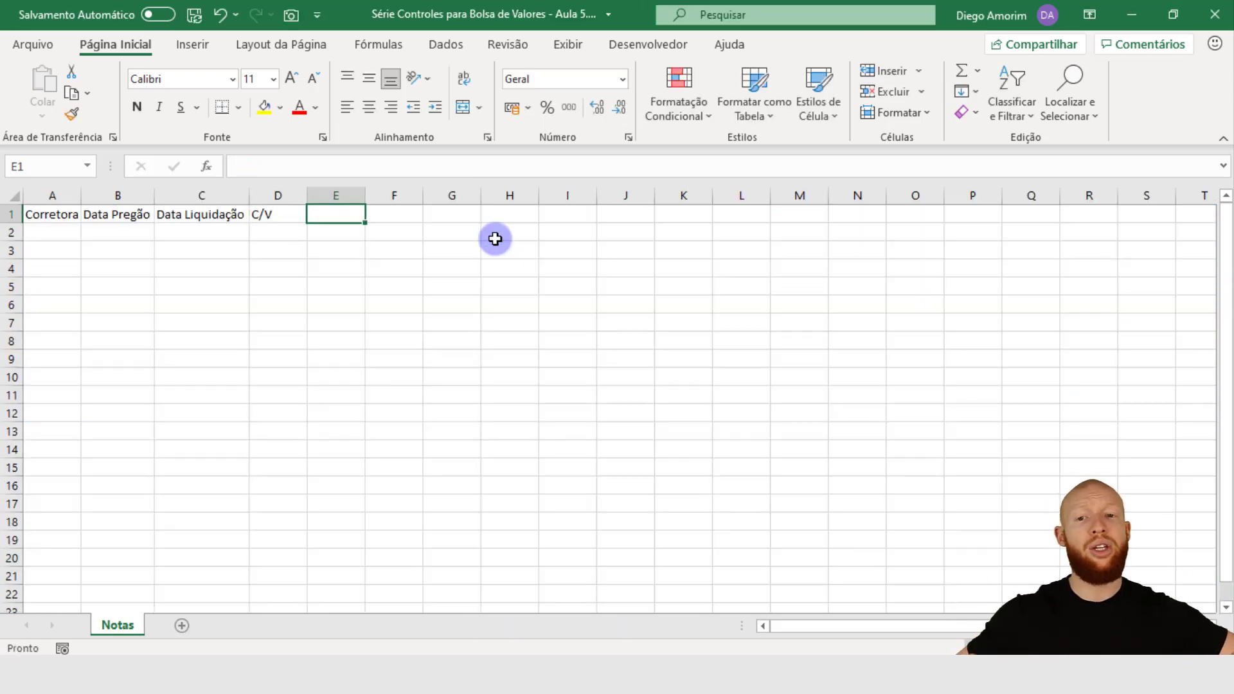
Enter the header Ticker in cell E1 of the Notas sheet.
key("Return")
key("Down")
key("Right")
key("Up")
key("Up")
type("Ticker")
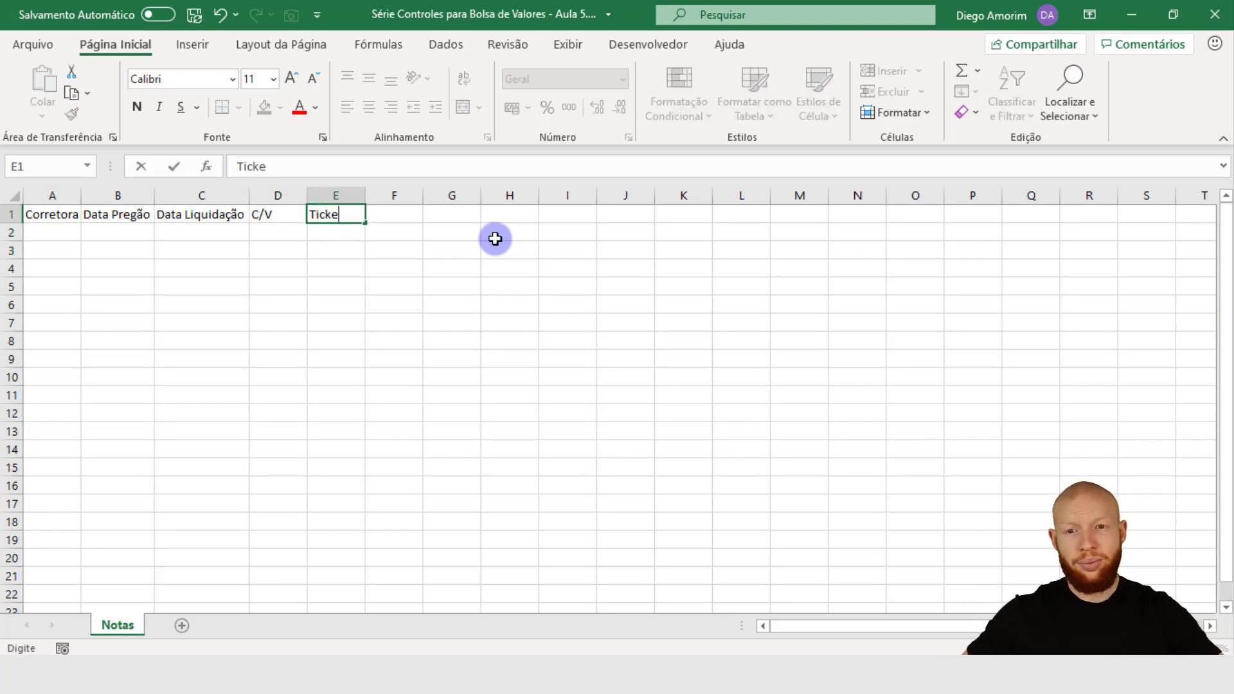
key("Return")
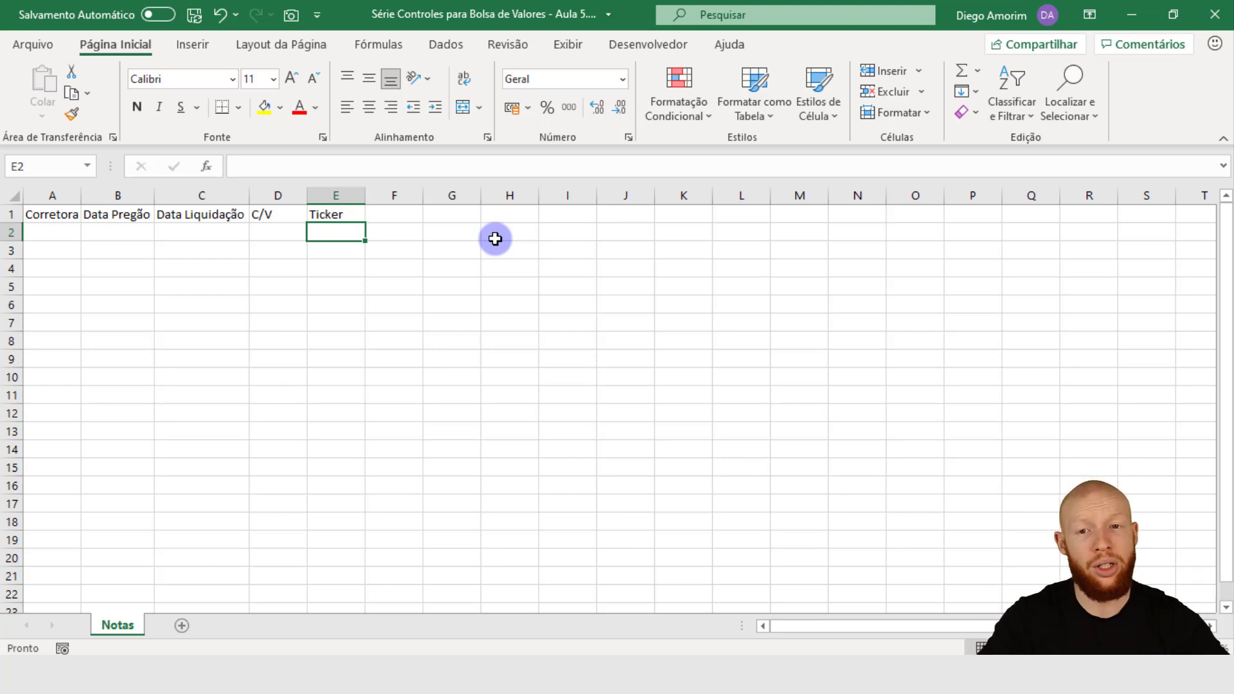
Move the Ticker header from cell E1 to F1, leaving E1 free for another header.
key("Up")
key("ctrl+x")
key("Right")
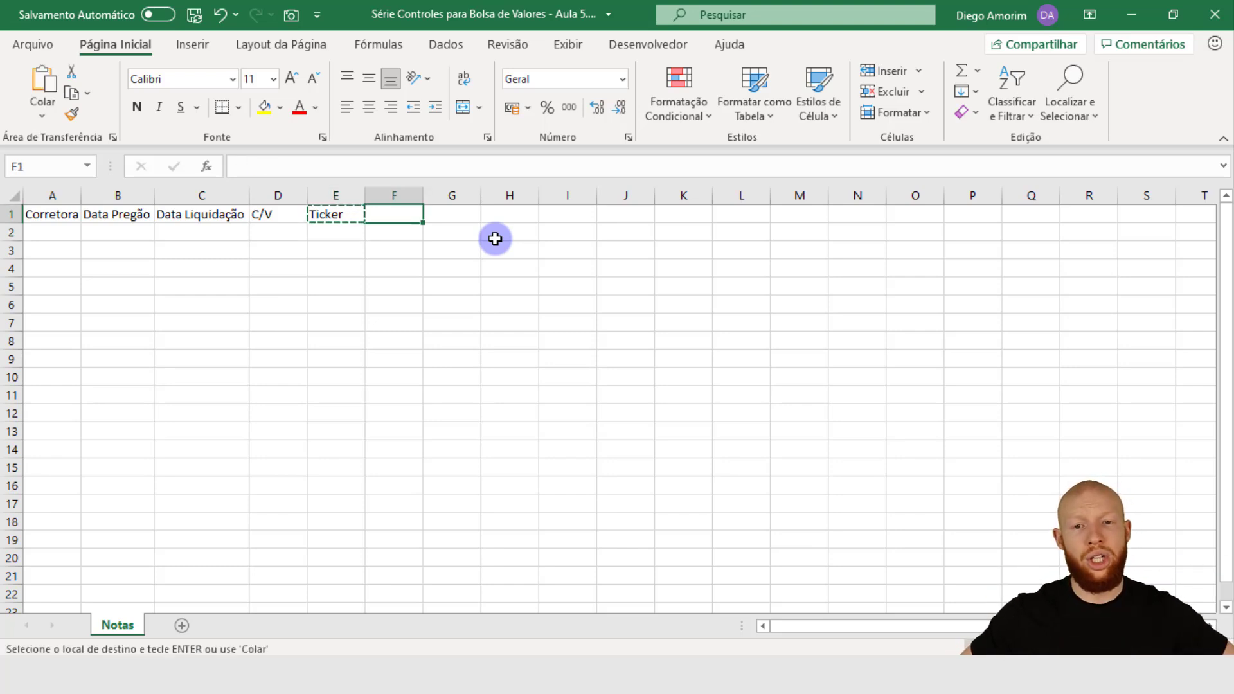
key("Return")
Check the header between C/V and Ticker in the finished workbook and enter Tipo in cell E1 of the lesson workbook.
key("Right")
key("Up")
key("Left")
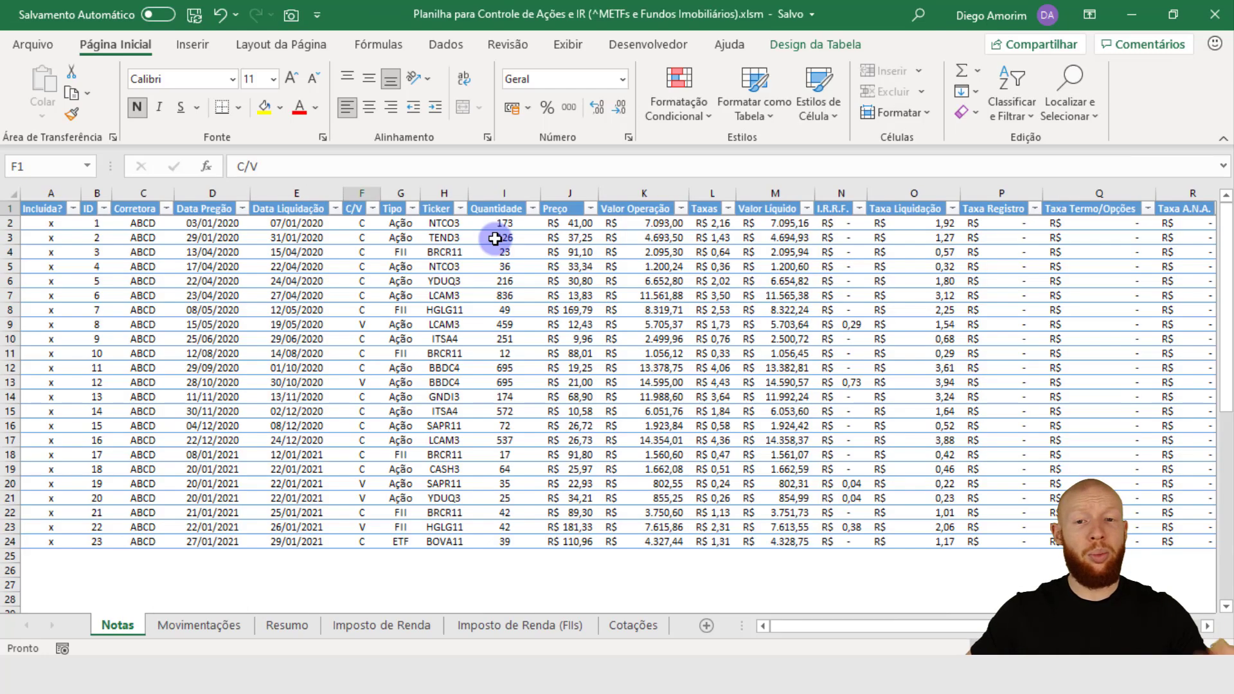
key("Up")
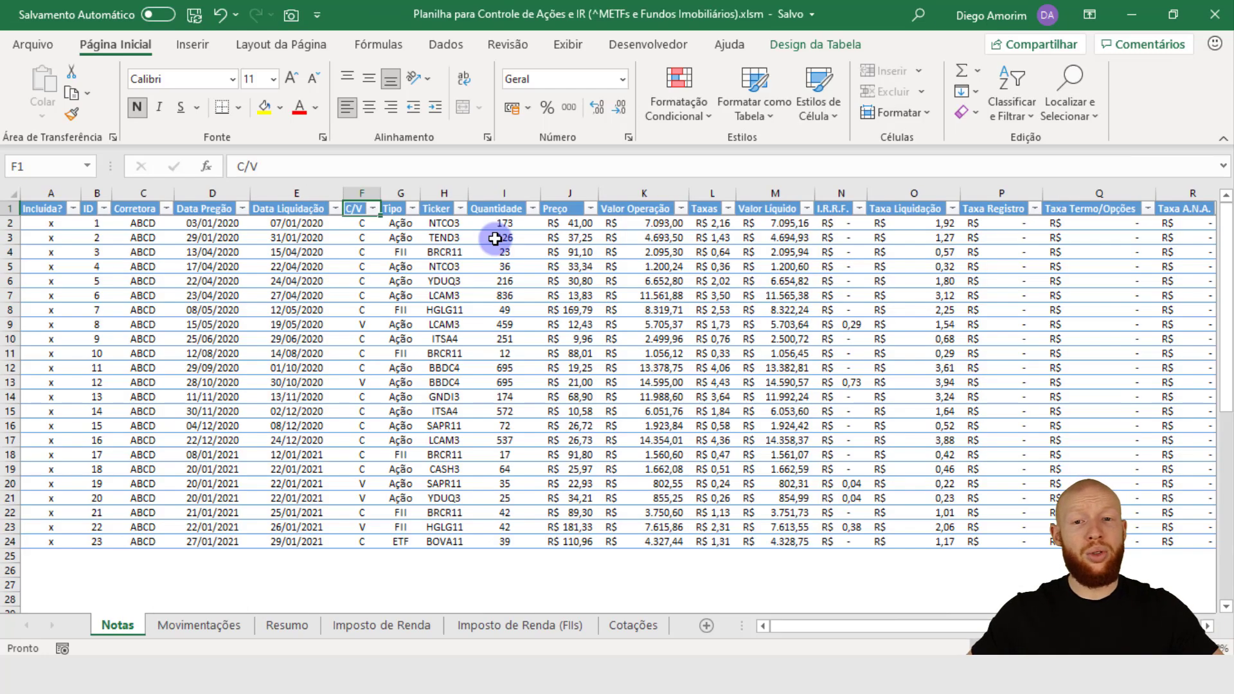
key("Right")
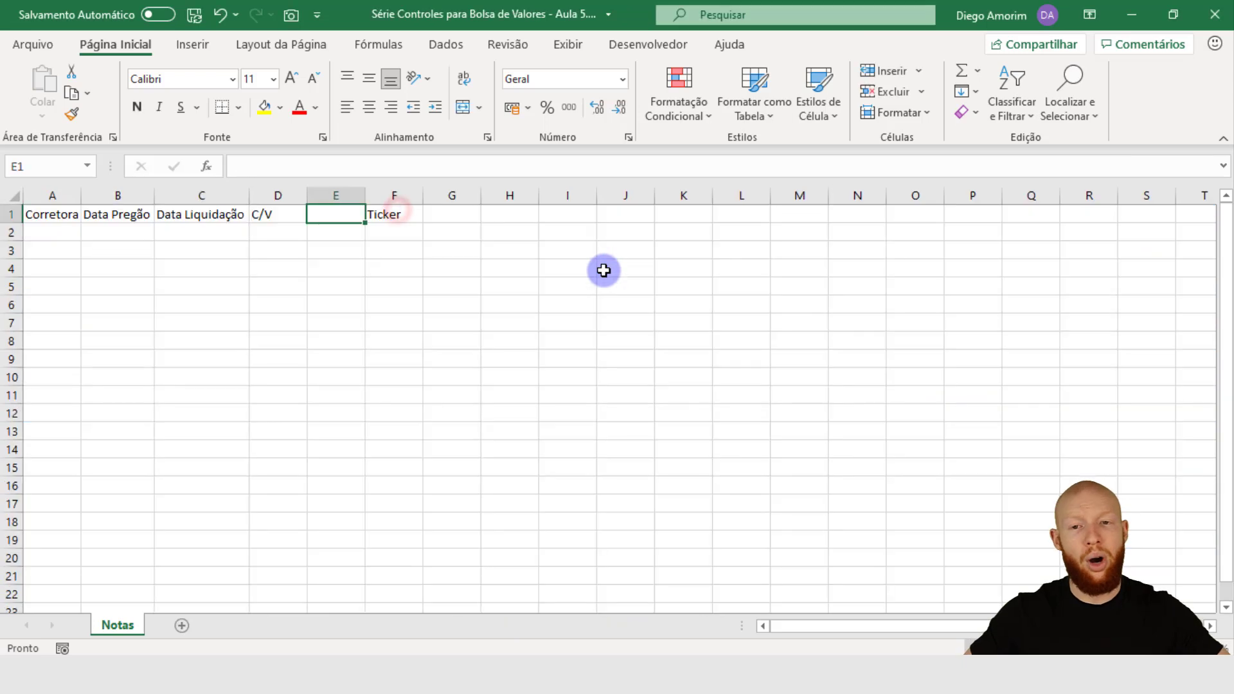
type("Tipo")
key("Return")
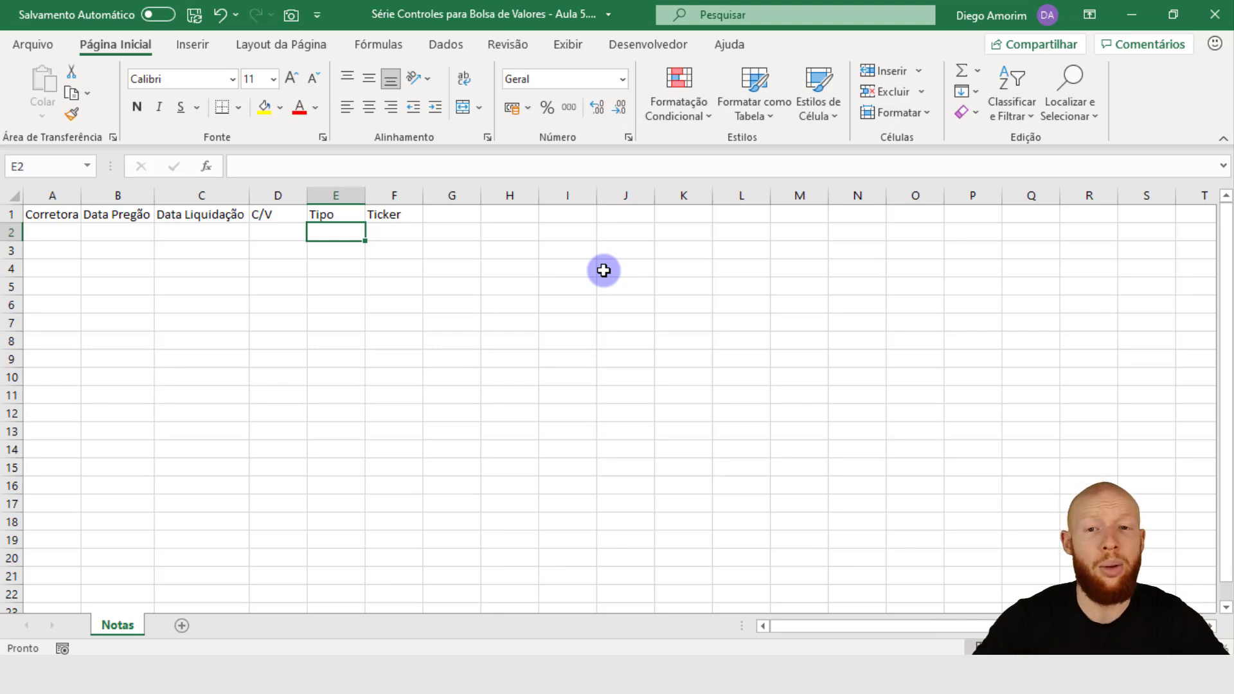
List the asset types Ação, ETF, FII and BDR in cells E2 to E5 under the Tipo header.
type("Açã")
key("Return")
key("Escape")
key("Up")
key("F2")
type("o")
key("Return")
type("ETF")
key("Return")
type("FII")
key("Return")
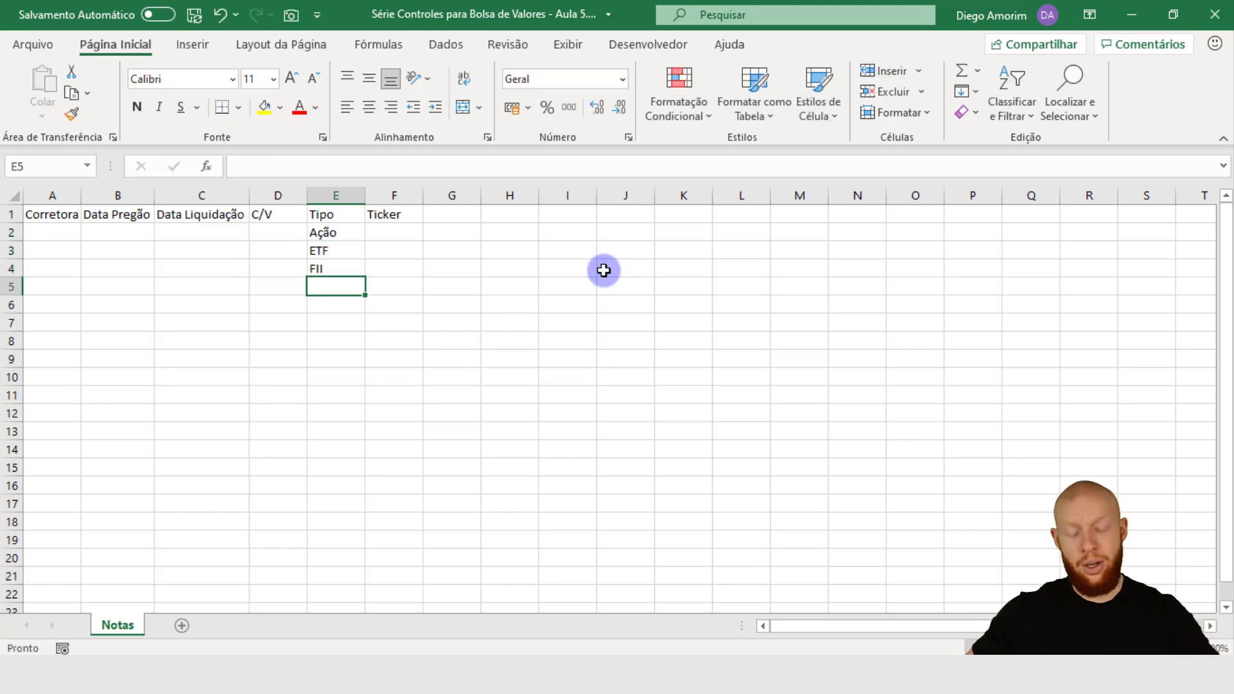
type("BDR")
key("Return")
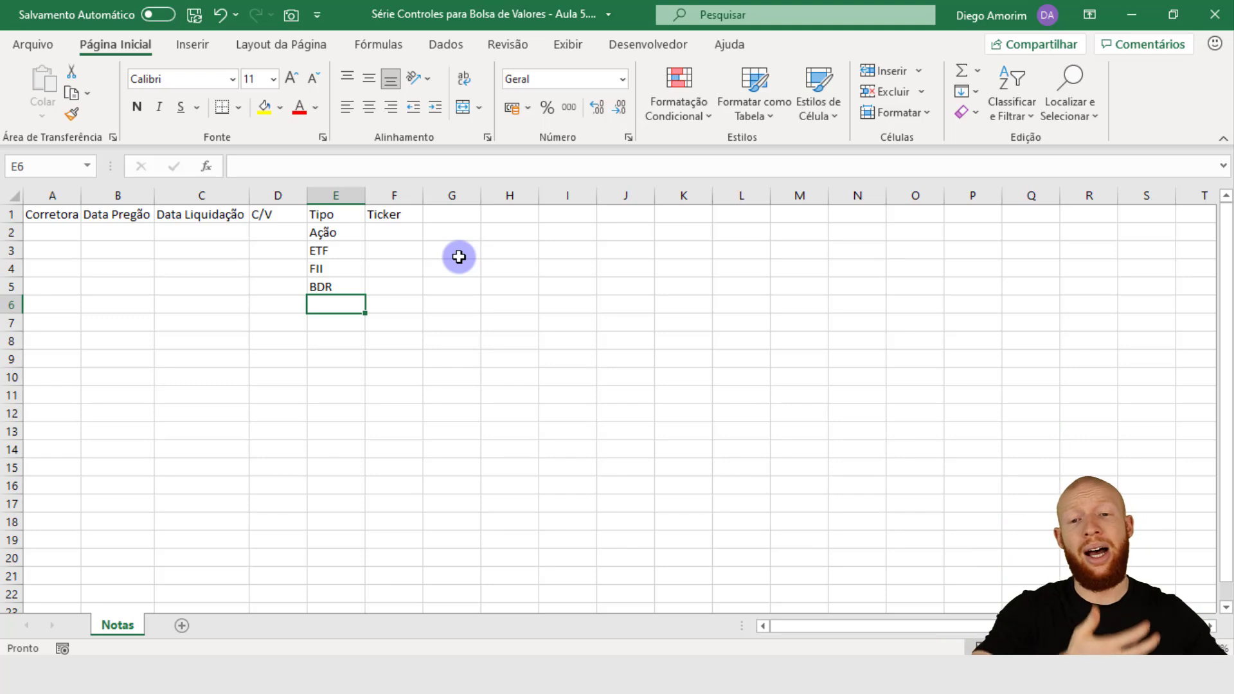
left_click(341, 287)
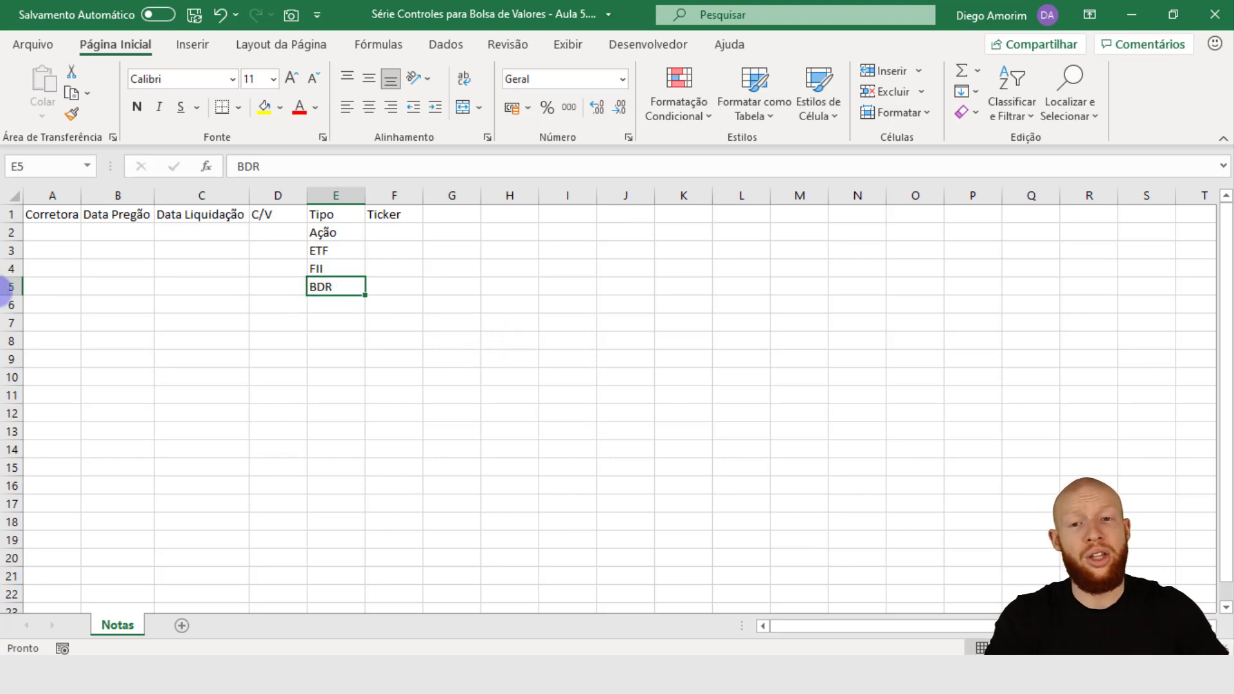
key("Down")
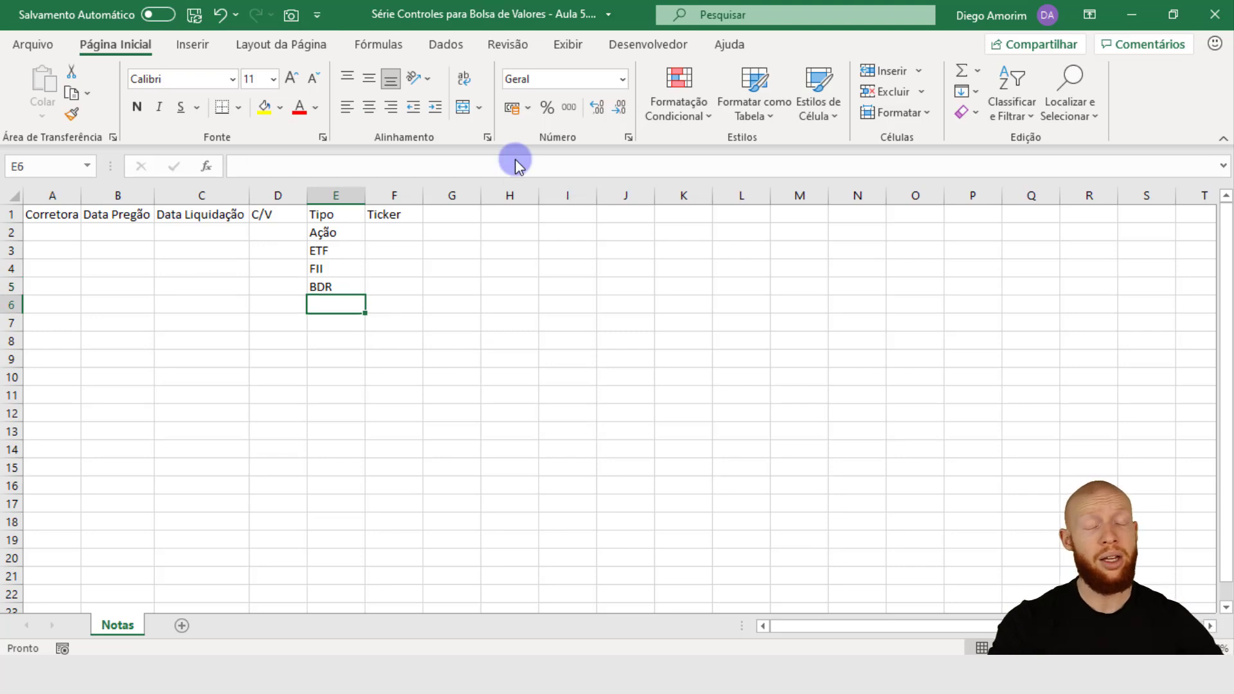
left_click(349, 285)
left_click(350, 299)
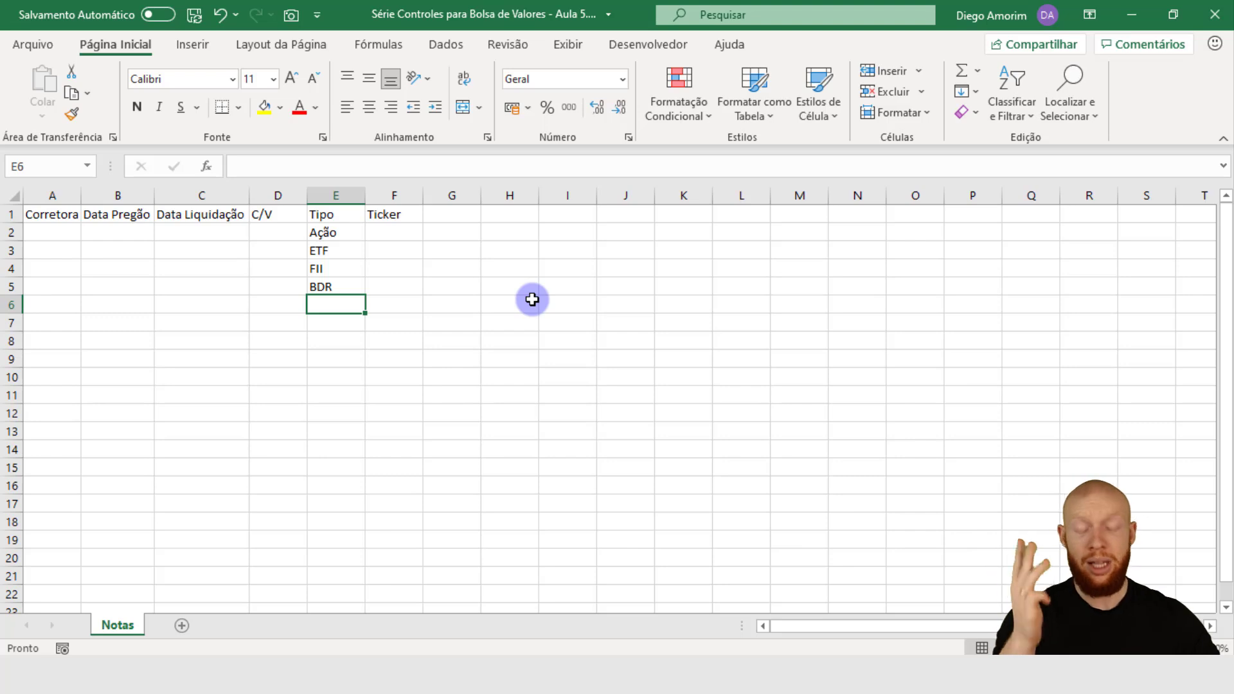
Add the asset type Opção in cell E6 below BDR.
type("Opção")
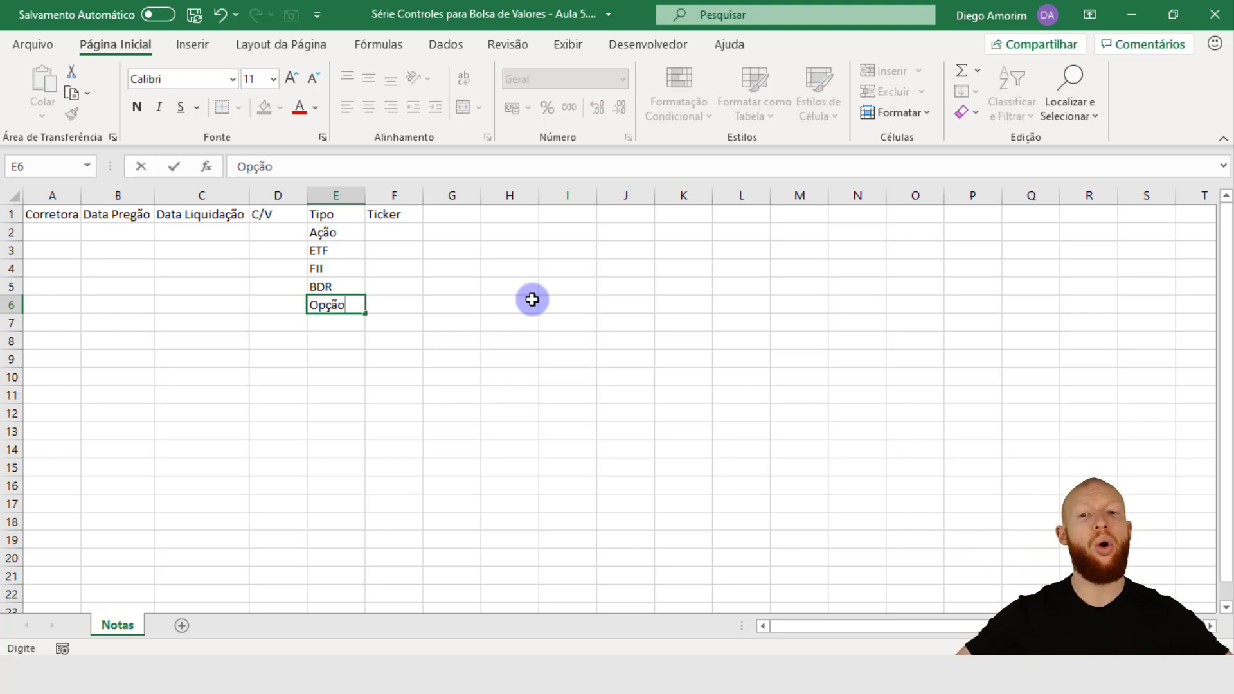
key("Return")
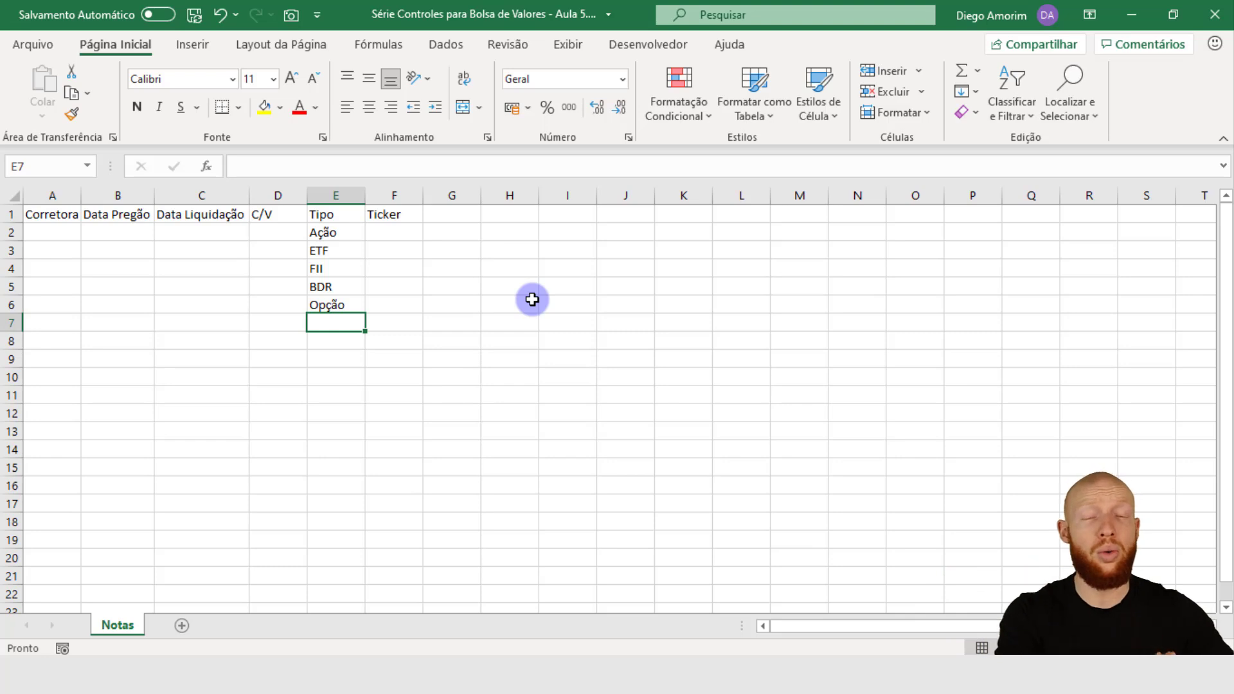
left_click(358, 304)
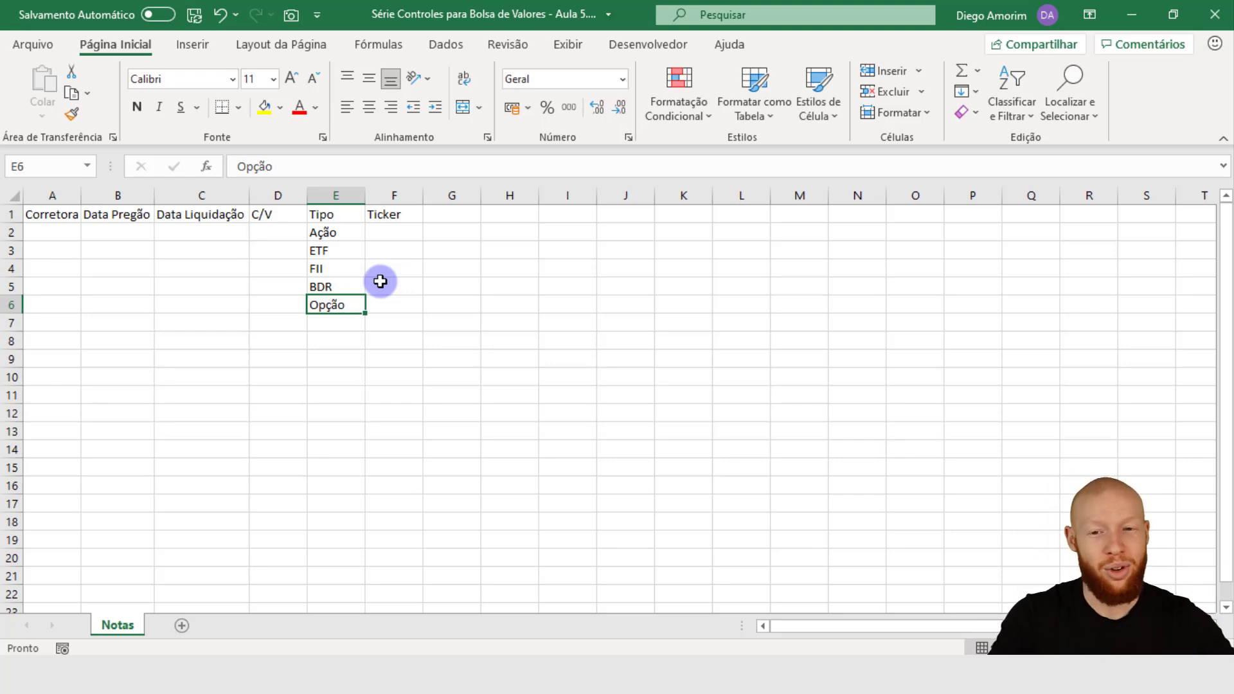
Clear the asset types from cells E2 to E6, keeping the Tipo header.
key("ctrl+Up")
key("ctrl+Down")
key("ctrl+Up")
key("Down")
key("ctrl+shift+Down")
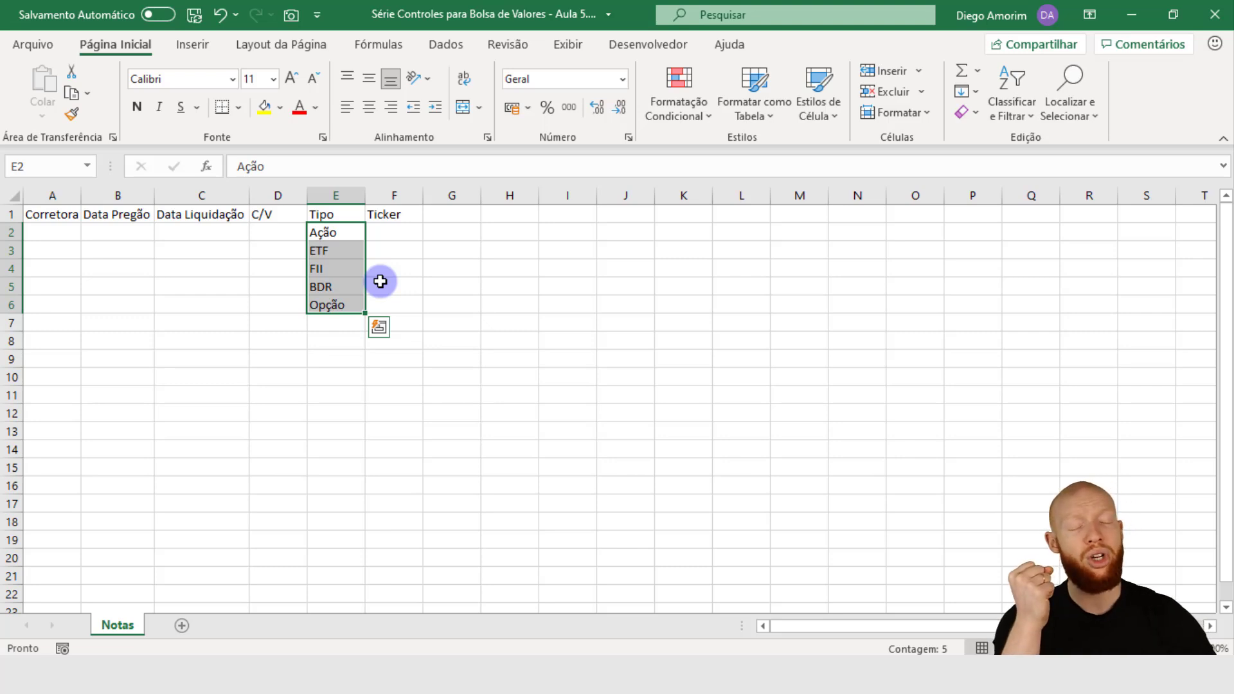
key("Delete")
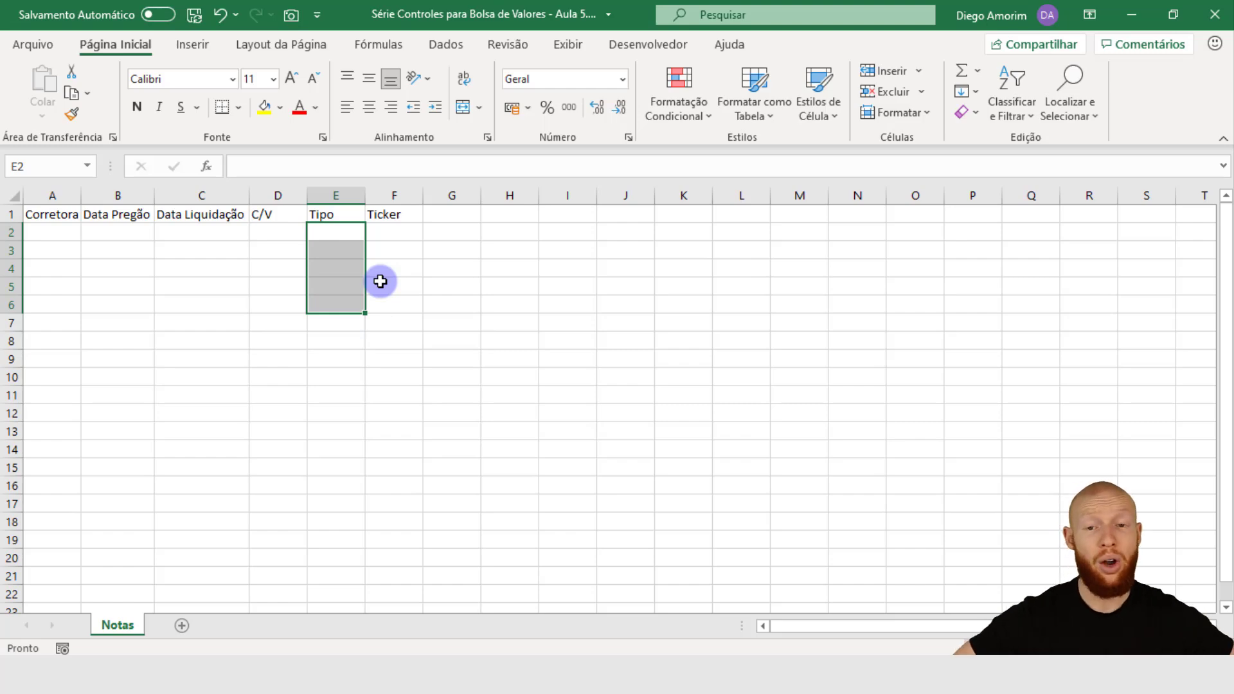
Check the header after Ticker in the finished workbook and enter Quantidade in cell G1 of the lesson workbook.
key("Up")
key("Right")
key("Right")
key("alt+Tab")
key("Right")
key("Right")
key("alt+Tab")
type("Q")
key("BackSpace")
type("Qaa")
key("BackSpace")
key("BackSpace")
type("uantidade")
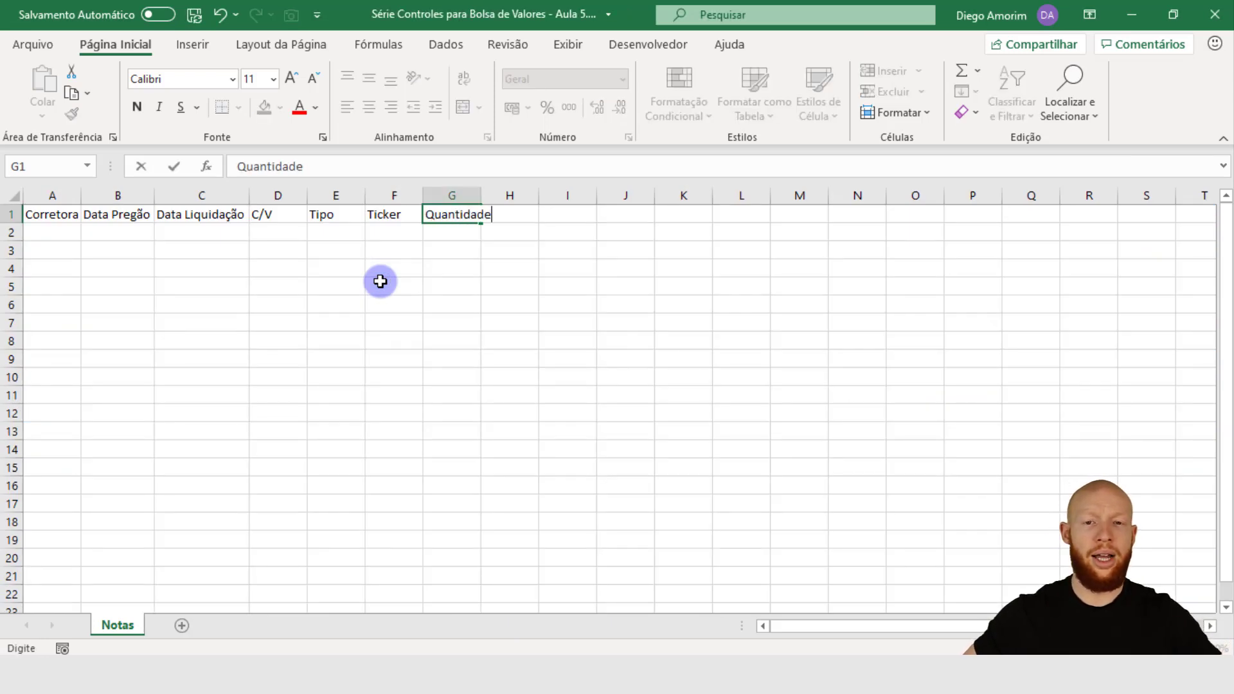
key("Tab")
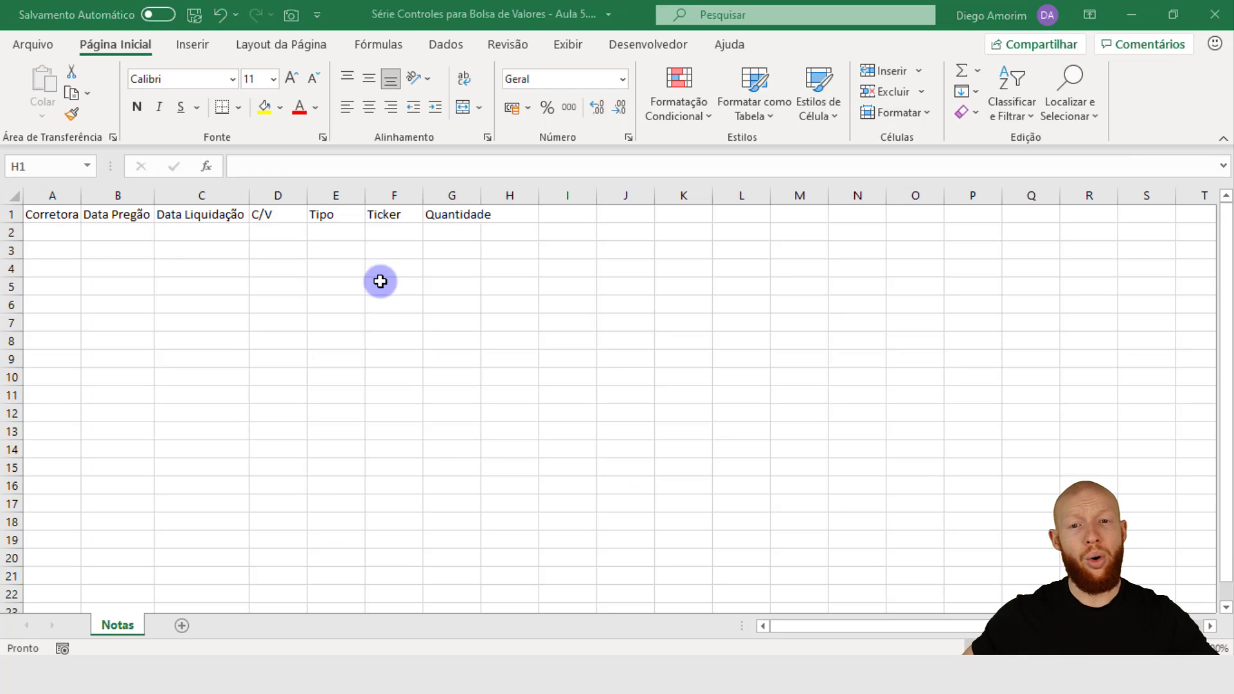
Enter the headers Preço, Valor Operação and Taxas in cells H1 to J1.
type("Preço")
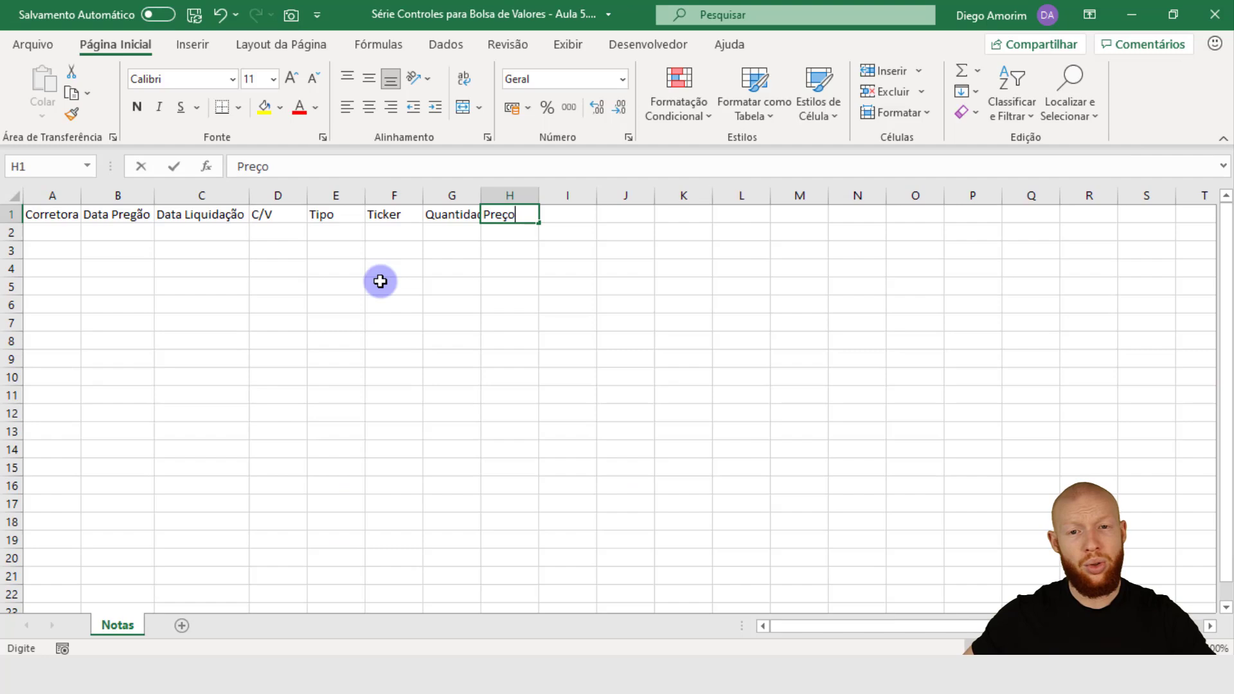
key("Tab")
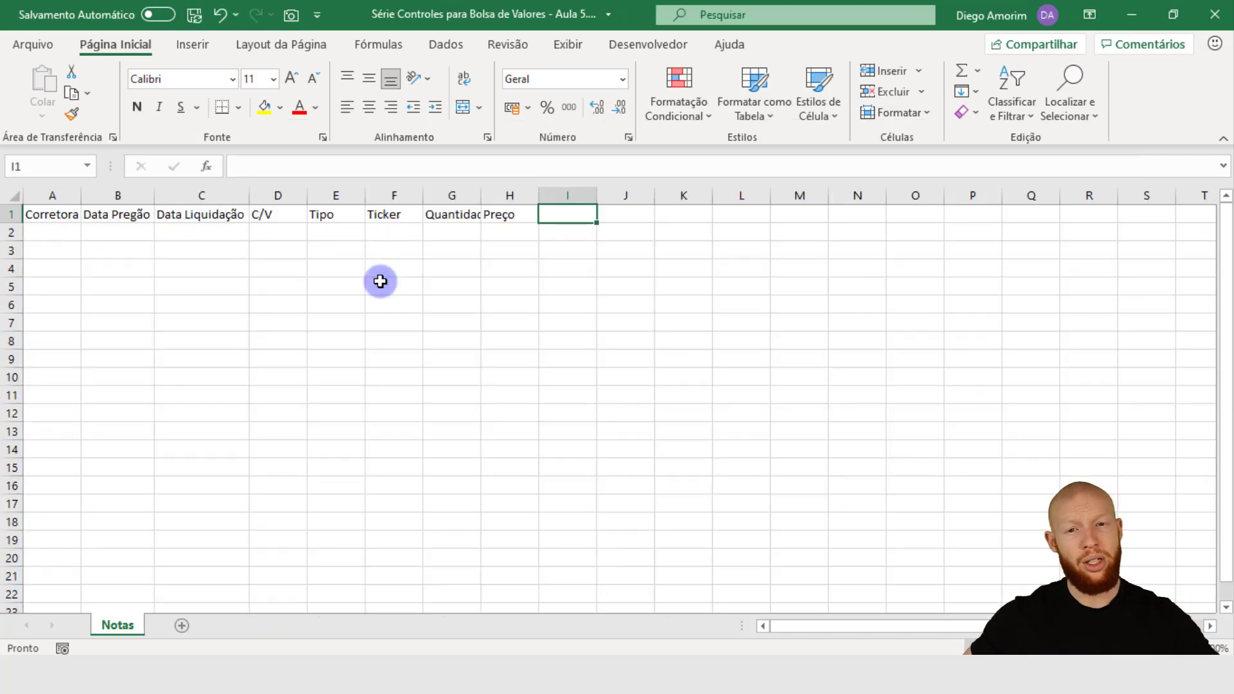
type("Va")
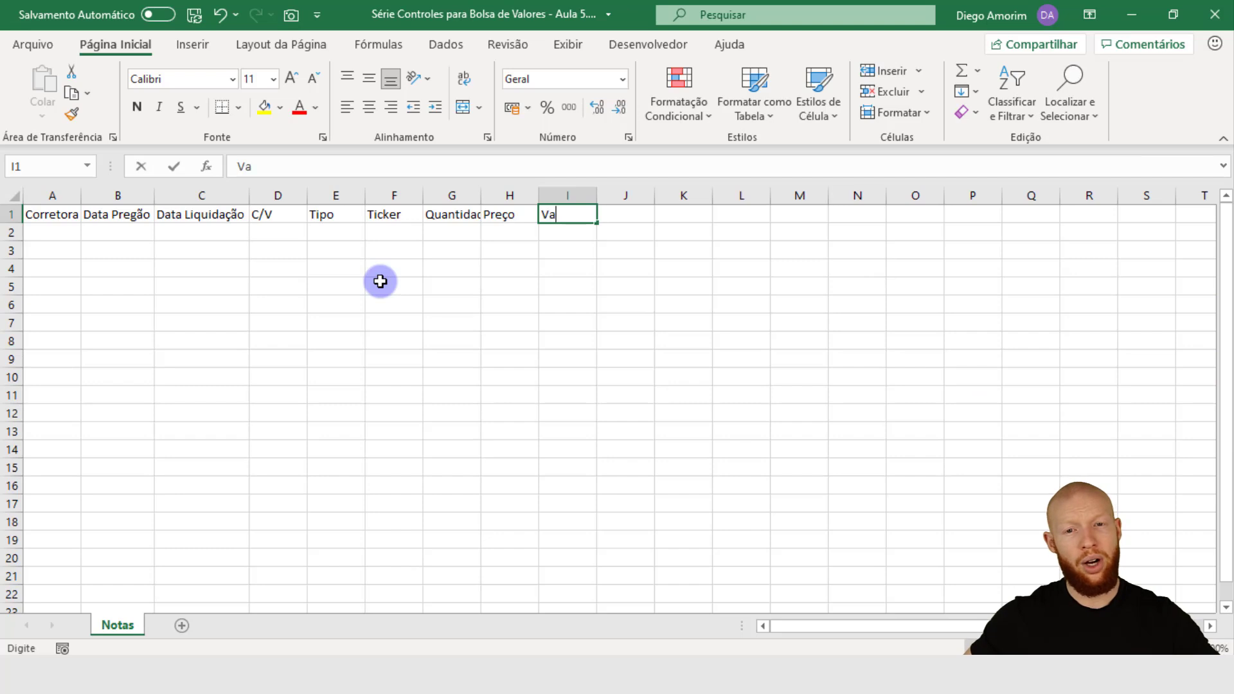
type("lor Operação")
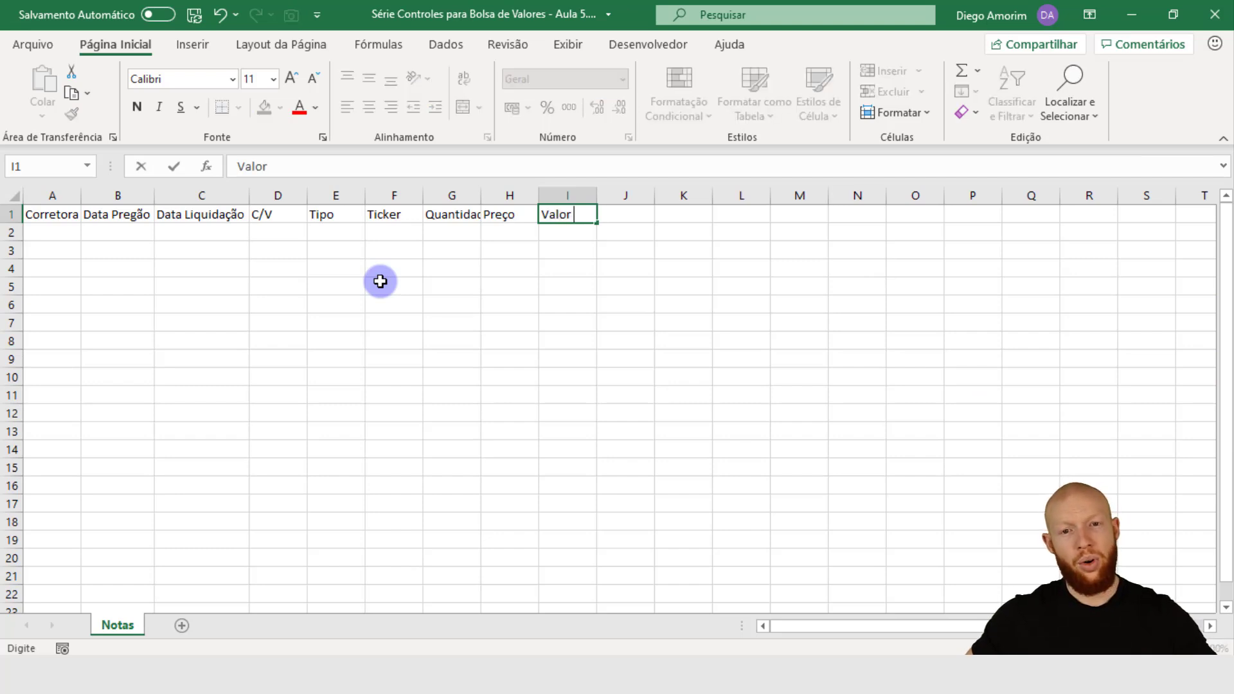
key("Tab")
type("Taxas")
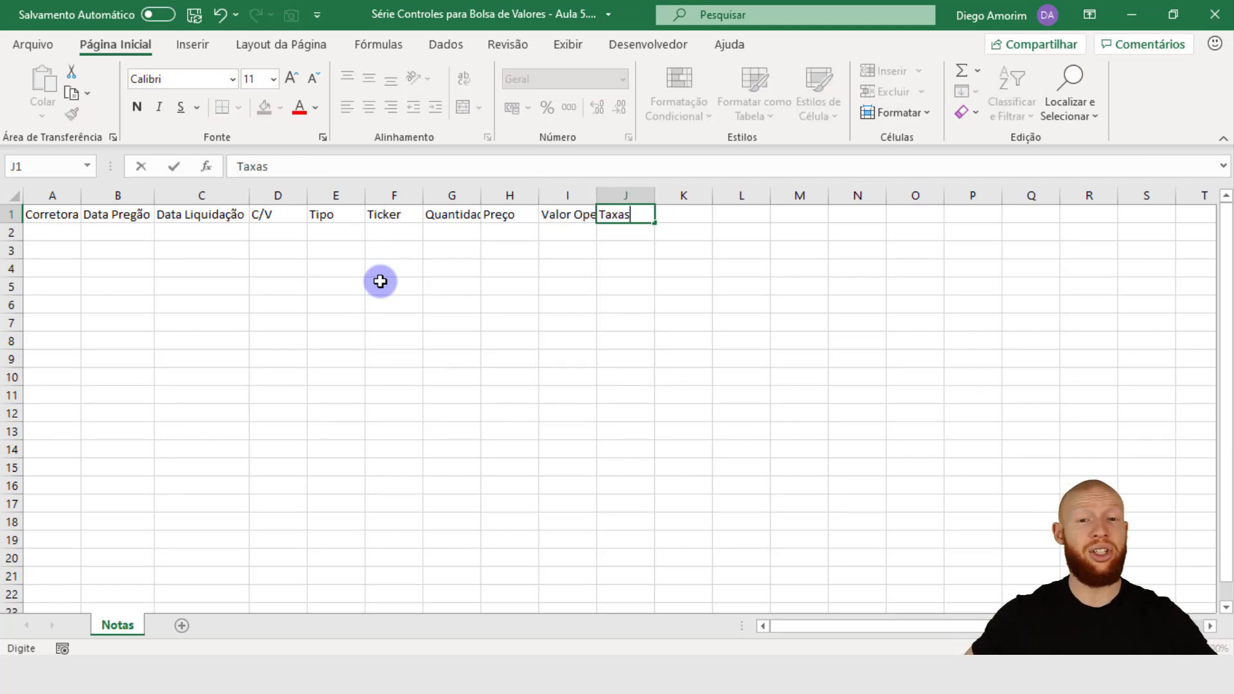
key("Tab")
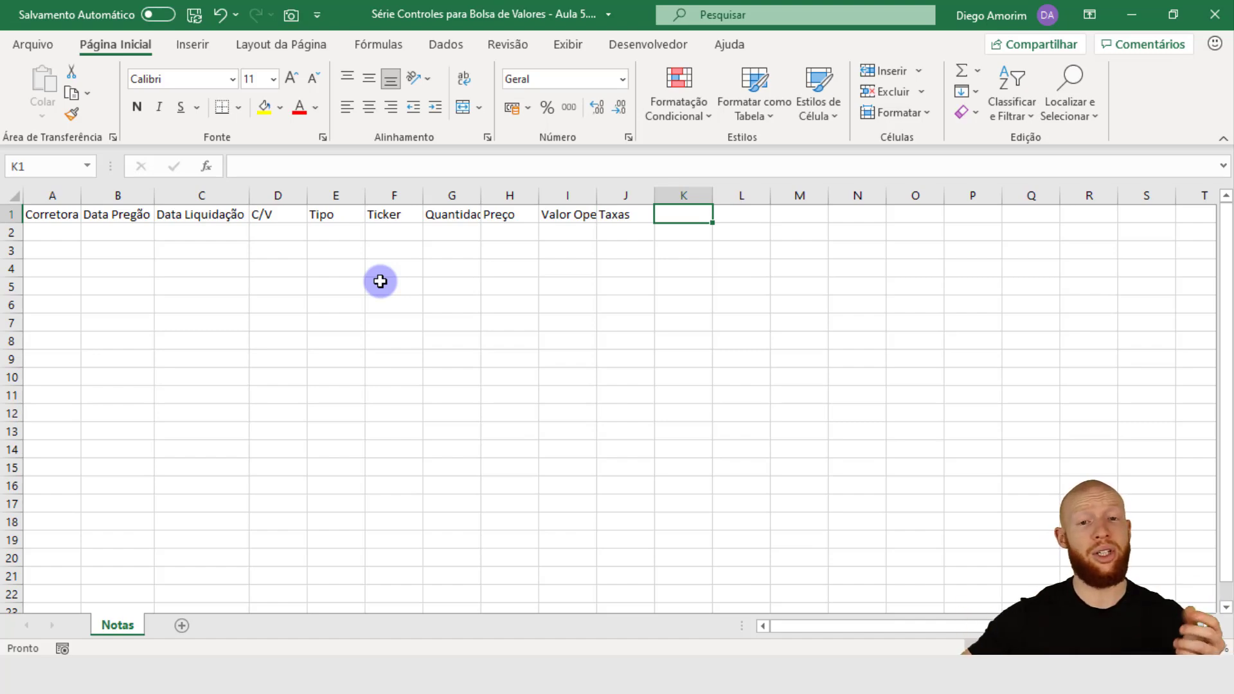
Check the header after Taxas in the finished workbook and enter Valor Liquido in cell K1 of the lesson workbook.
key("alt+Tab")
key("alt+Tab")
type("V")
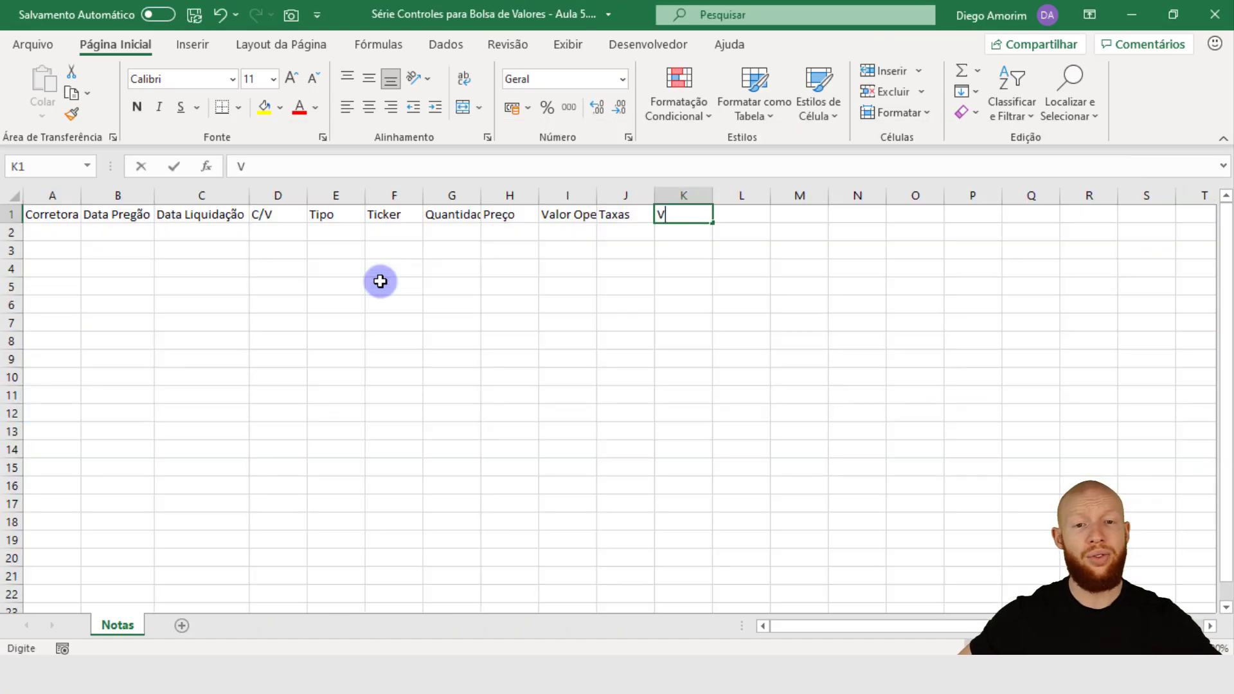
type("alor Liquido")
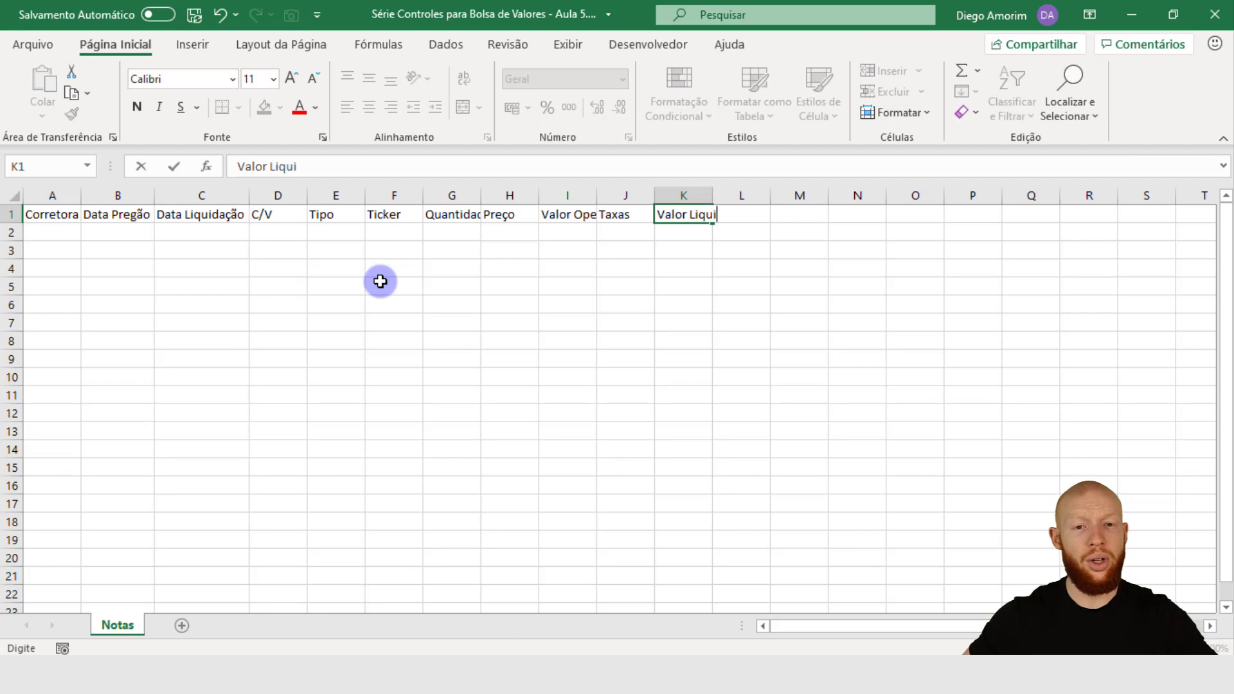
key("Return")
Autofit the width of all columns in the Notas sheet to their headers.
left_click(19, 196)
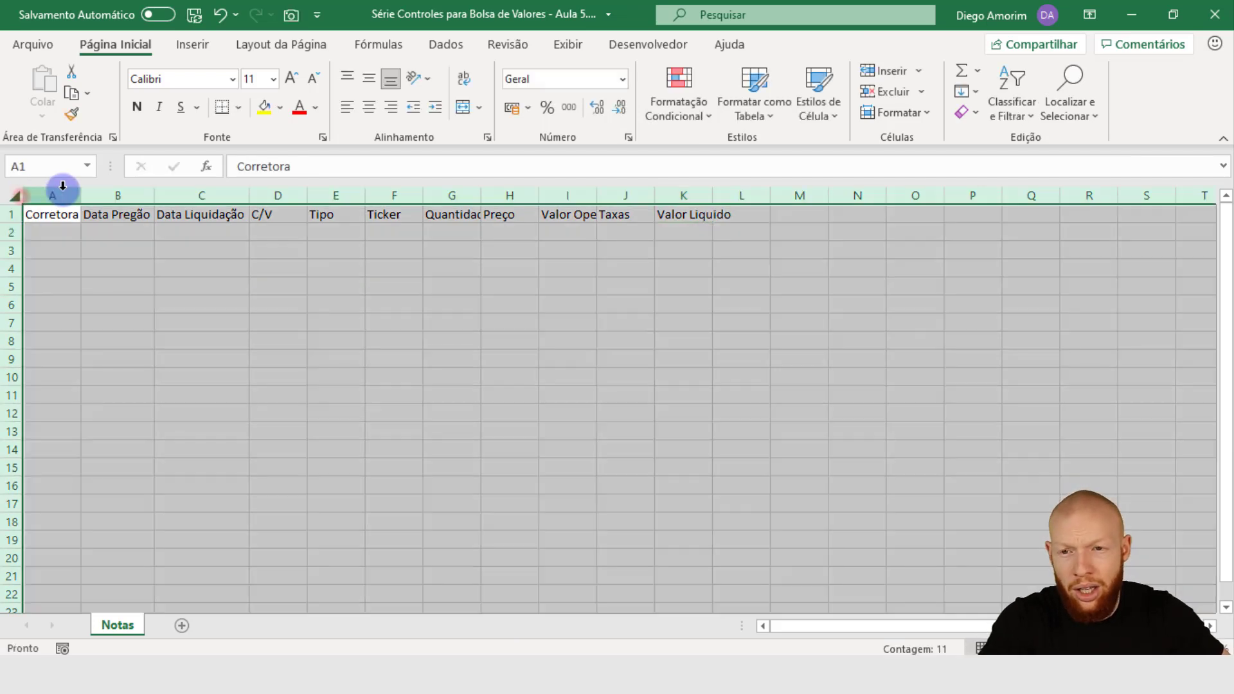
double_click(81, 196)
left_click(503, 214)
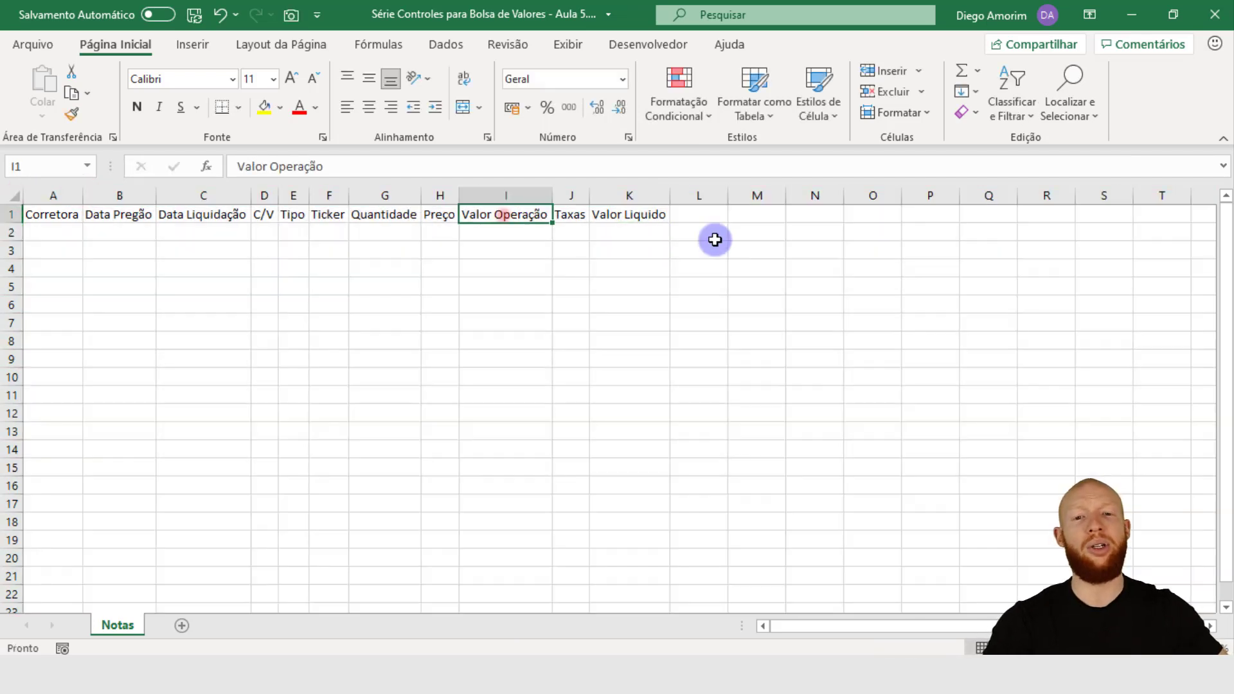
Review the header columns of the Notas sheet, including the dates, Tipo, and Ticker through Valor Liquido.
left_click(630, 234)
left_click(558, 216)
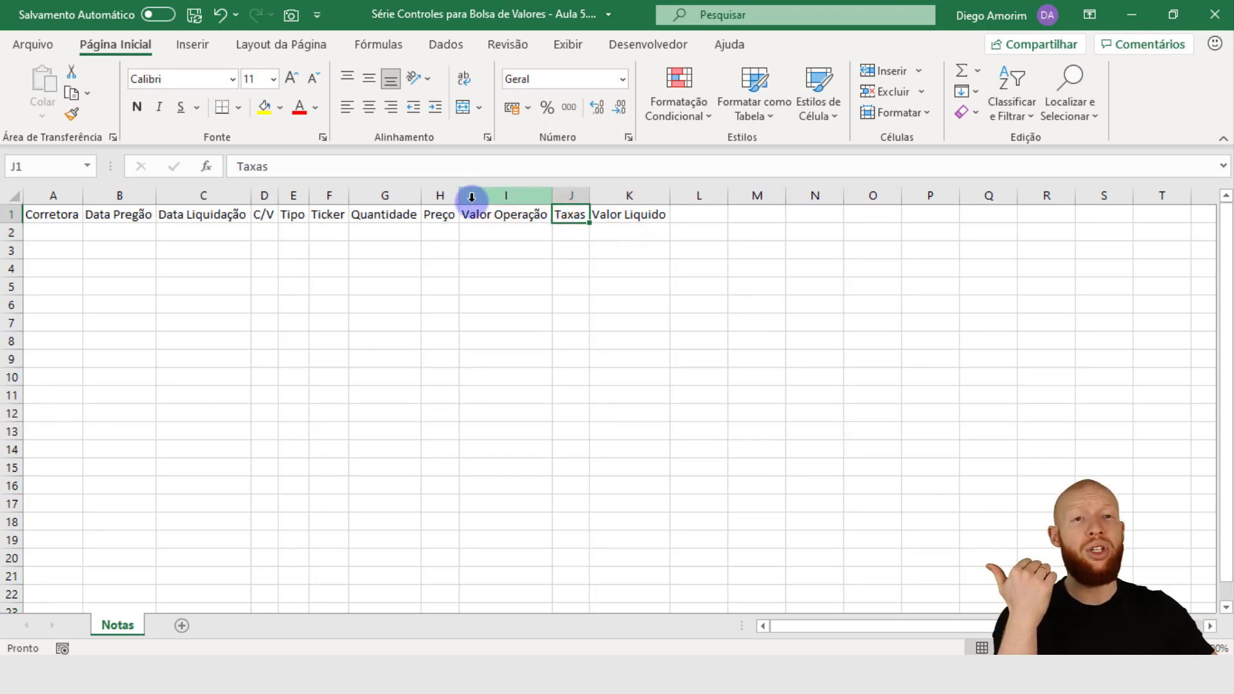
left_click(214, 194)
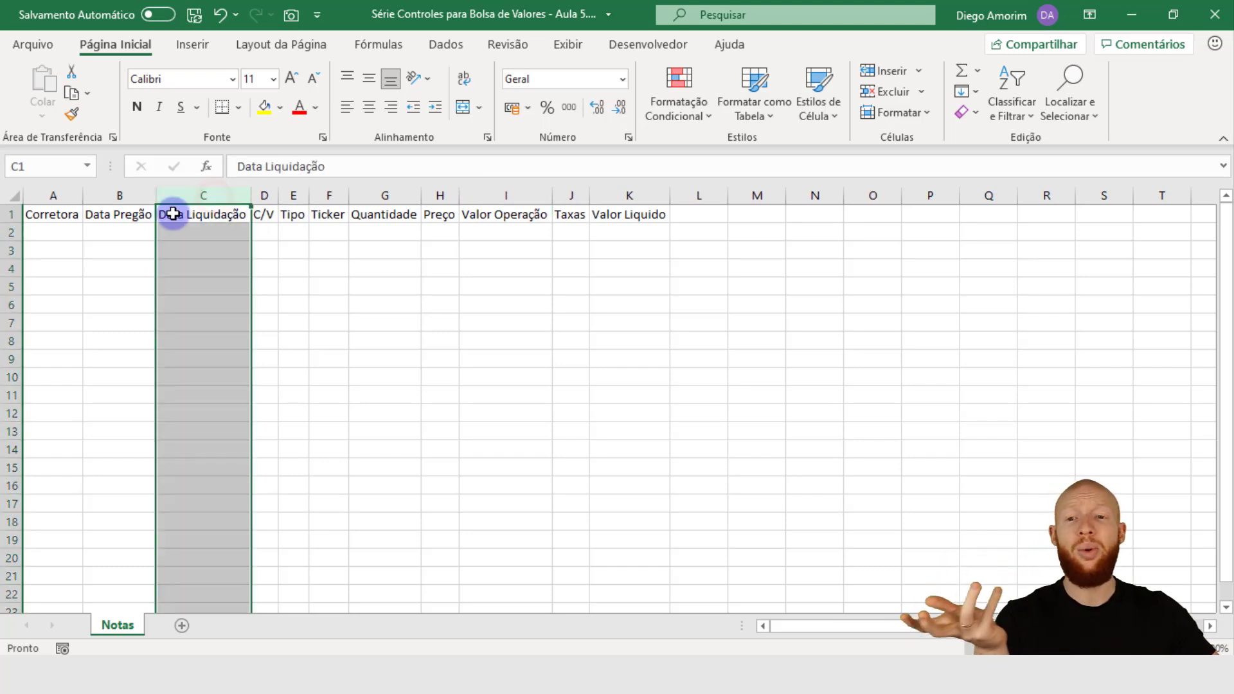
left_click(140, 210)
left_click(199, 194)
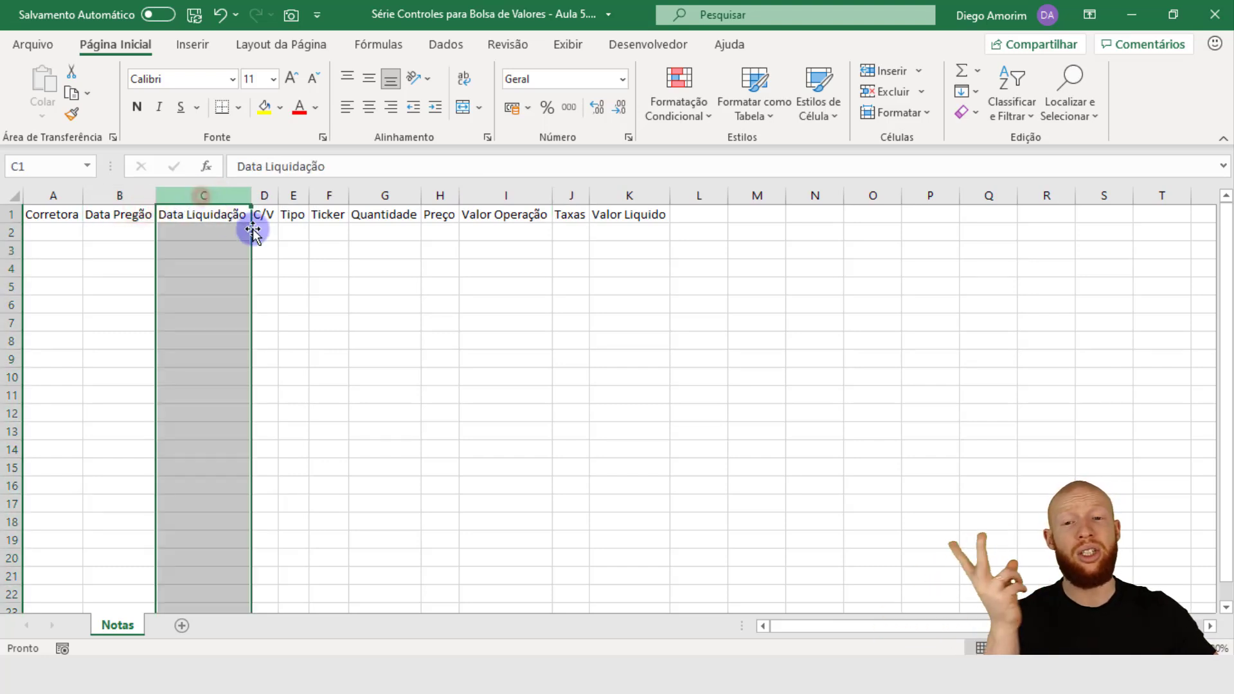
left_click(297, 194)
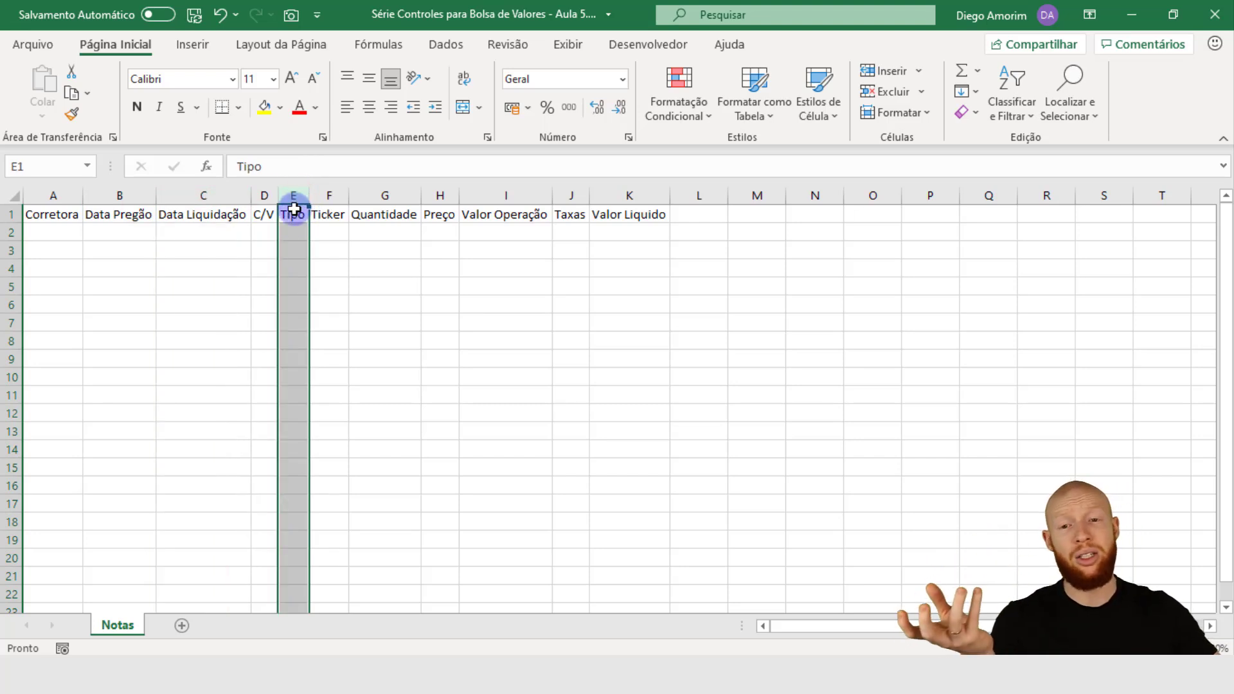
left_click_drag(293, 231, 297, 340)
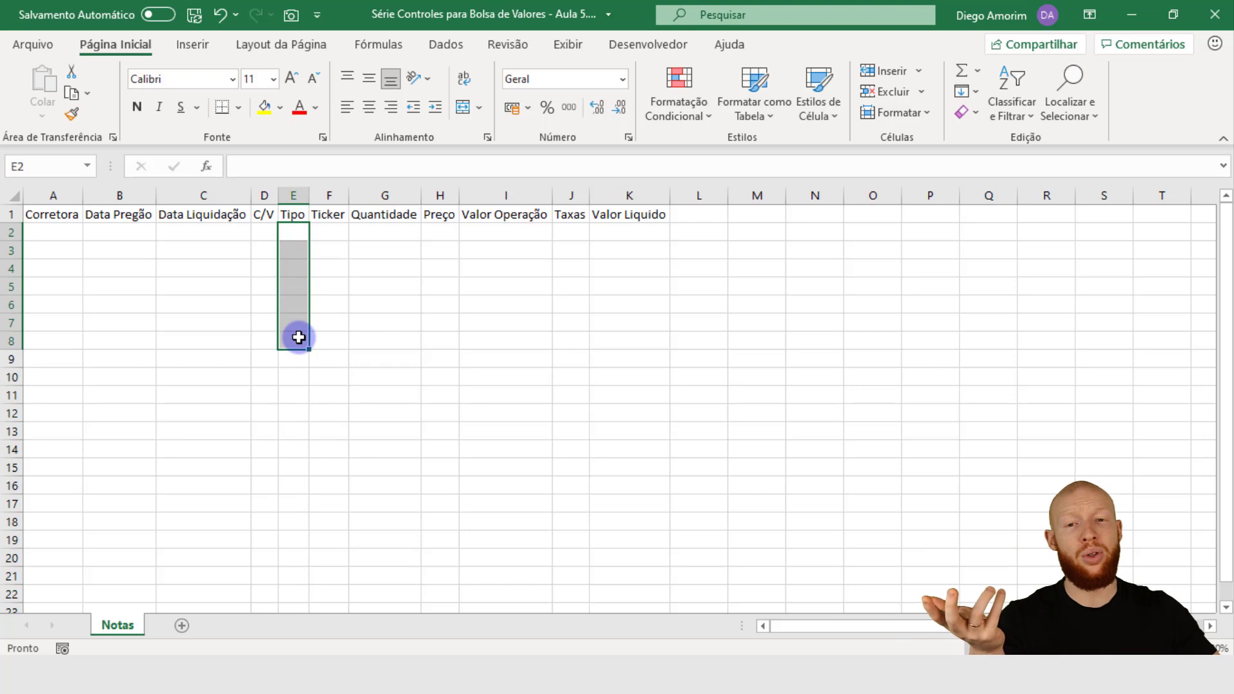
left_click_drag(325, 196, 644, 231)
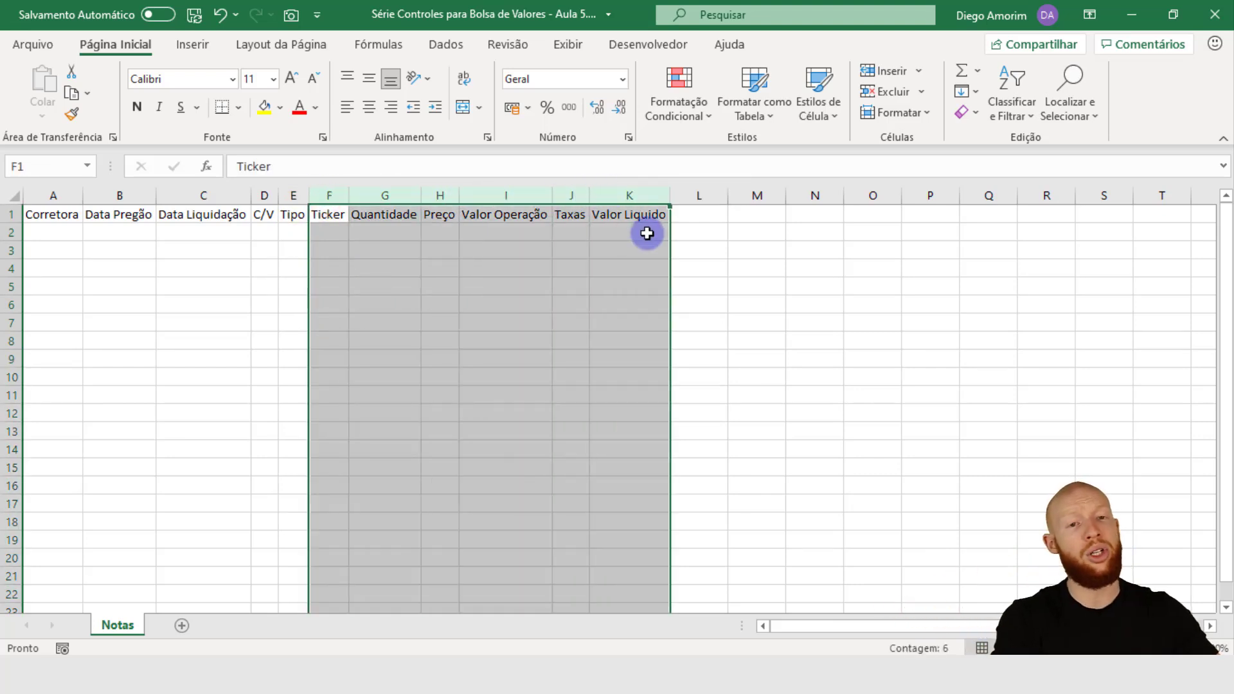
Select cell L1 in the lesson workbook, then examine the columns from I.R.R.F. through Nota in the finished workbook.
left_click(685, 218)
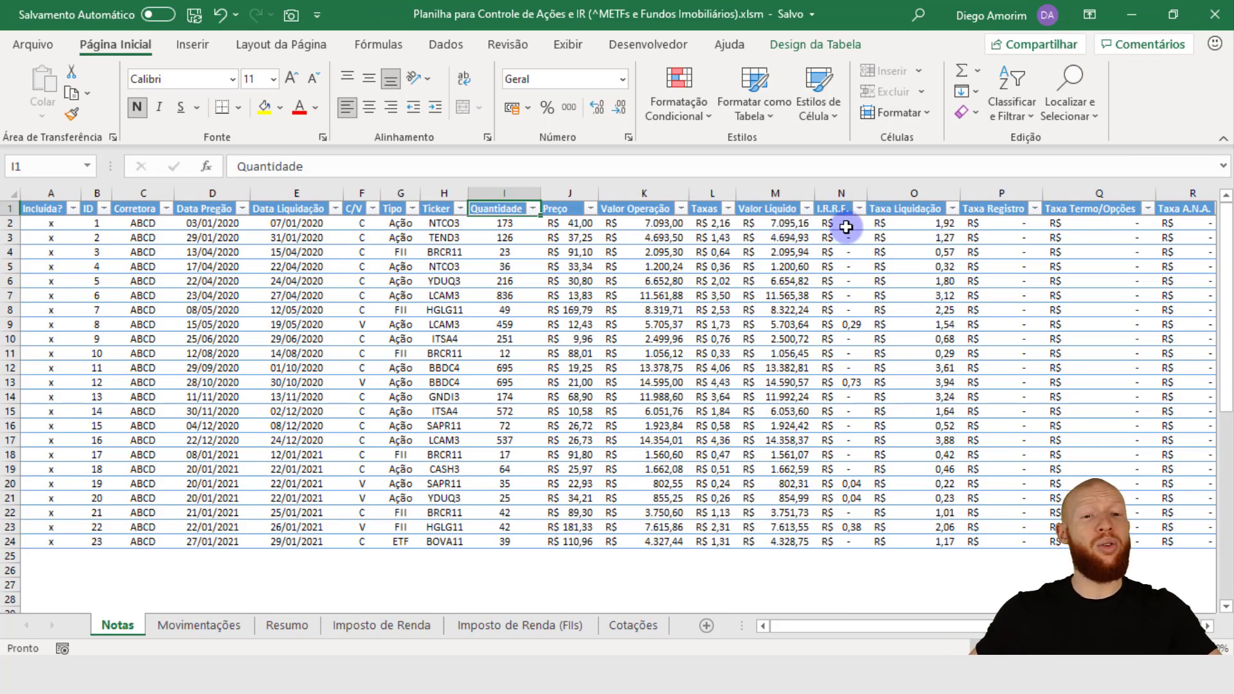
left_click(852, 226)
key("Right")
key("Right")
key("Right")
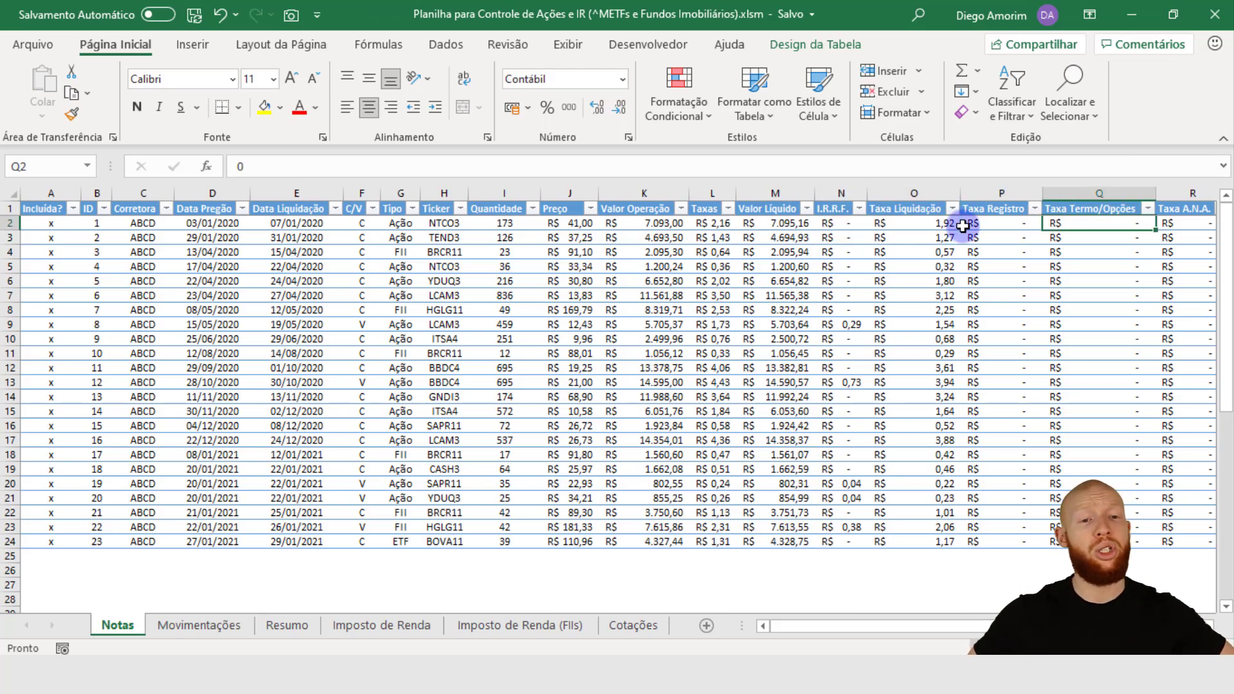
key("Right")
key("Right")
key("Right")
key("Right")
key("Right")
key("Right")
key("Right")
key("Right")
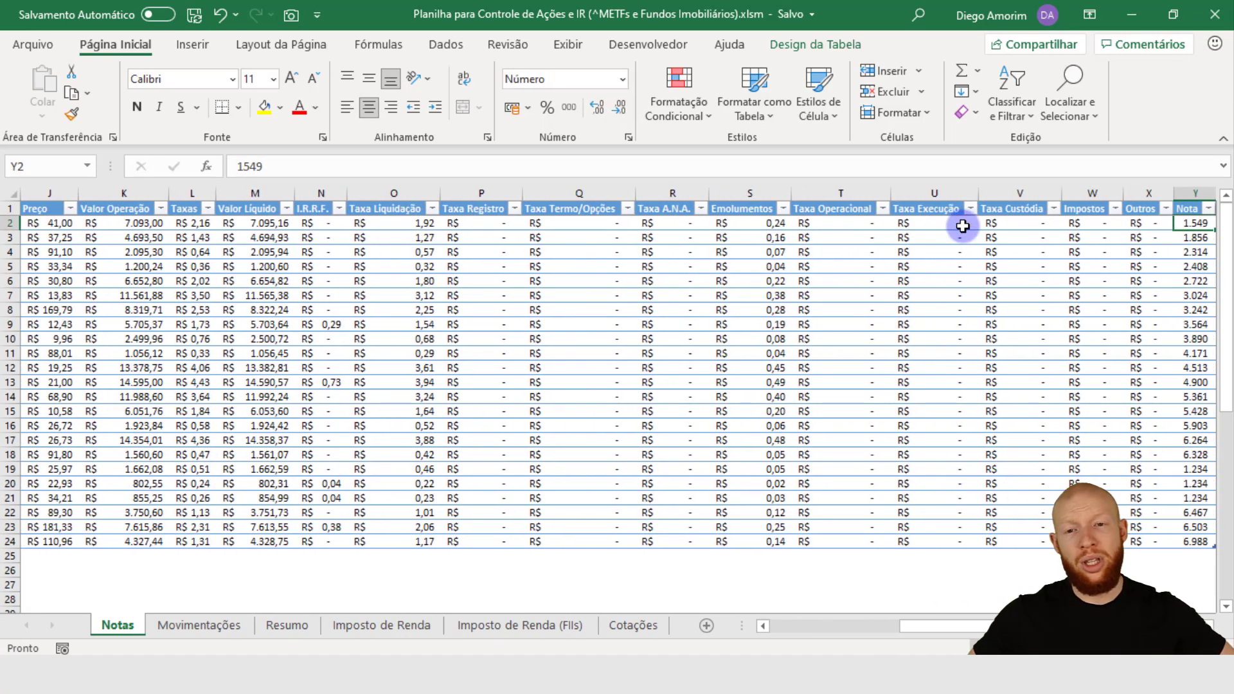
key("Right")
Copy the headers from I.R.R.F. through Nota, cells N1 to Y1, in the finished workbook's Notas sheet.
key("Up")
key("Left")
key("Left")
key("Left")
key("Left")
key("Left")
key("Left")
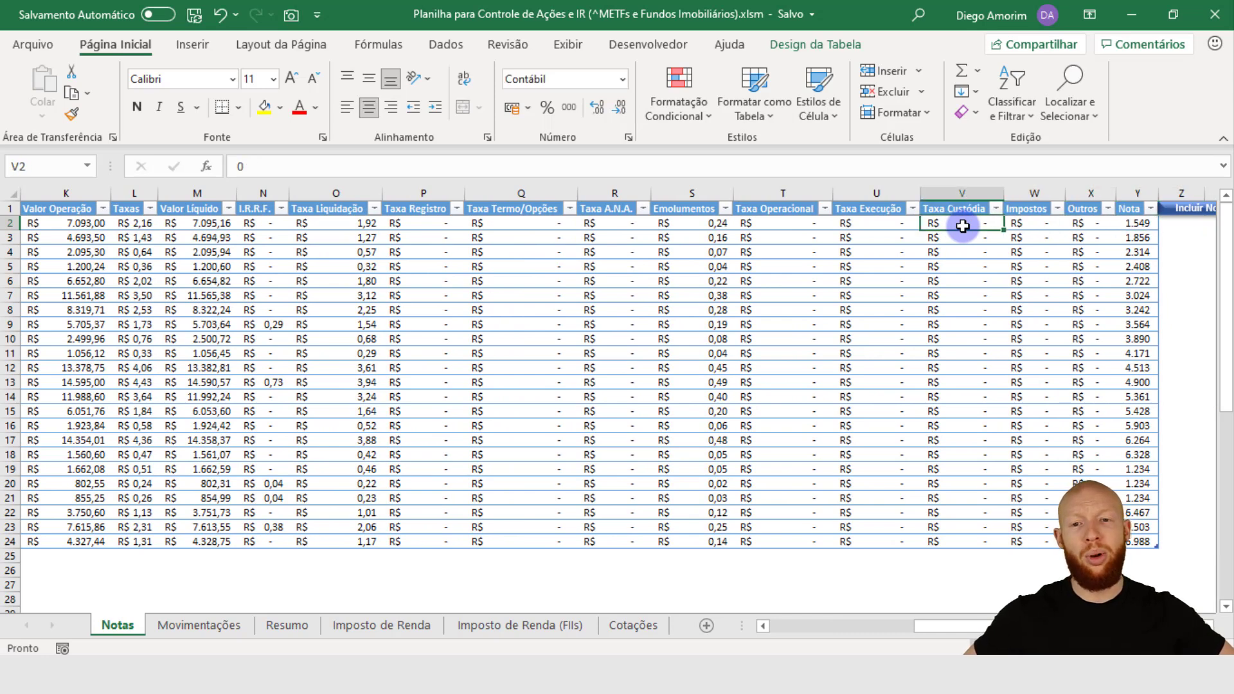
key("Left")
key("Left")
key("Left")
key("Left")
key("Left")
key("Left")
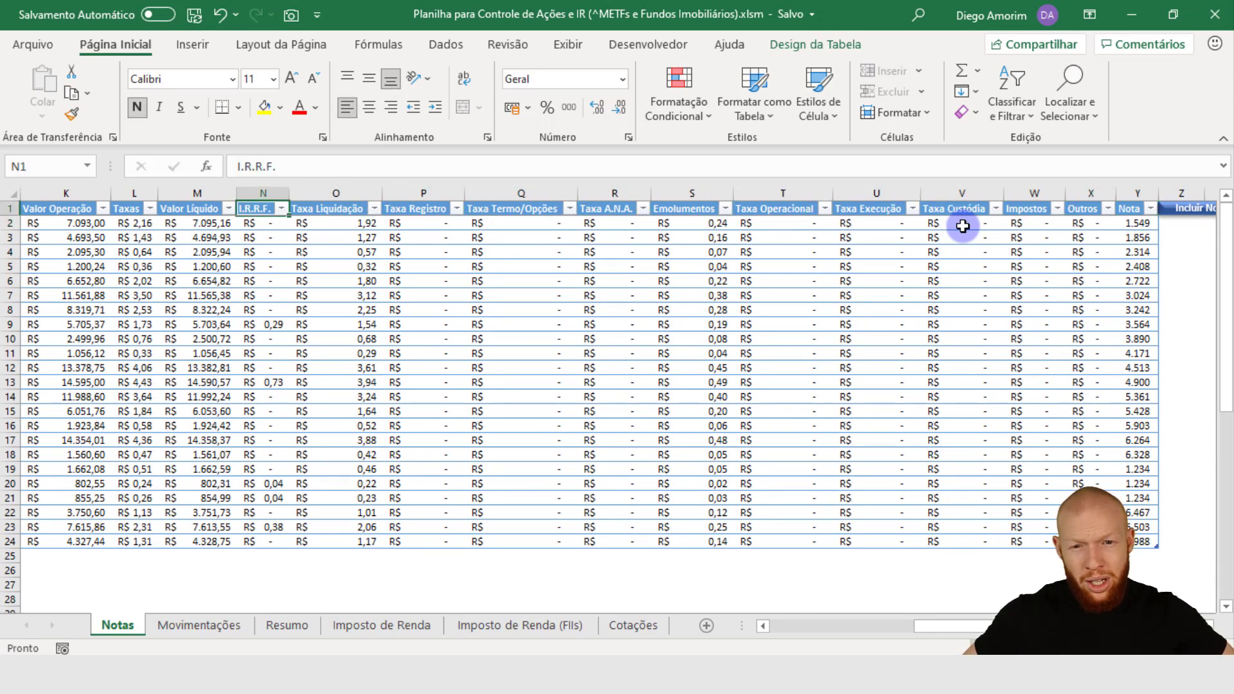
key("shift+Right")
key("shift+Right")
key("shift+Right")
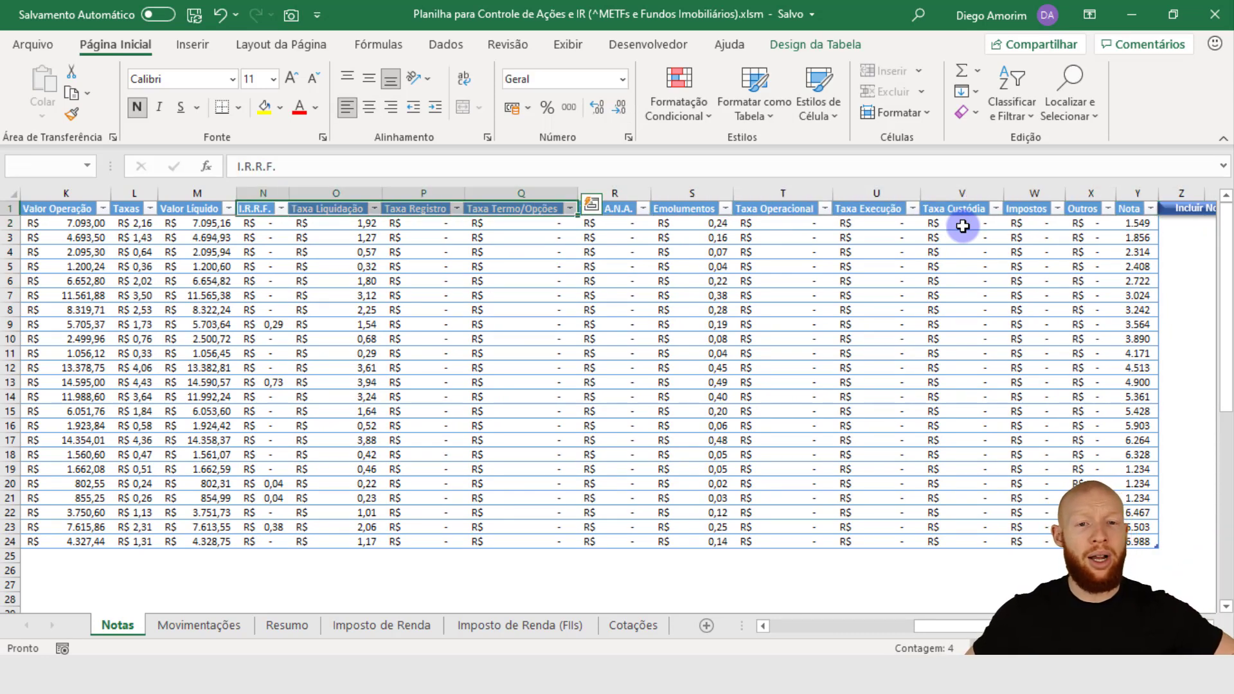
key("shift+Right")
key("shift+Right")
key("shift+Right")
key("shift+Right")
key("shift+Right")
key("shift+Right")
key("shift+Right")
key("shift+Right")
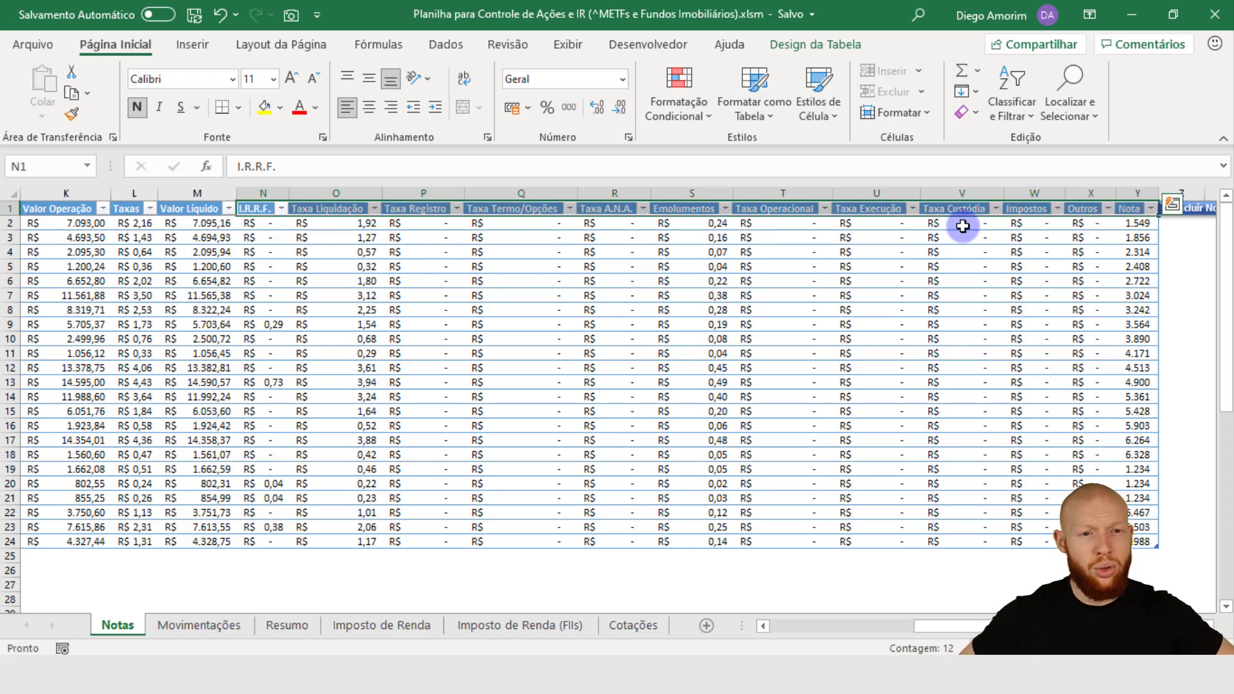
key("ctrl+c")
Switch to the lesson workbook and paste the copied headers as values only, starting at cell L1.
key("alt+Tab")
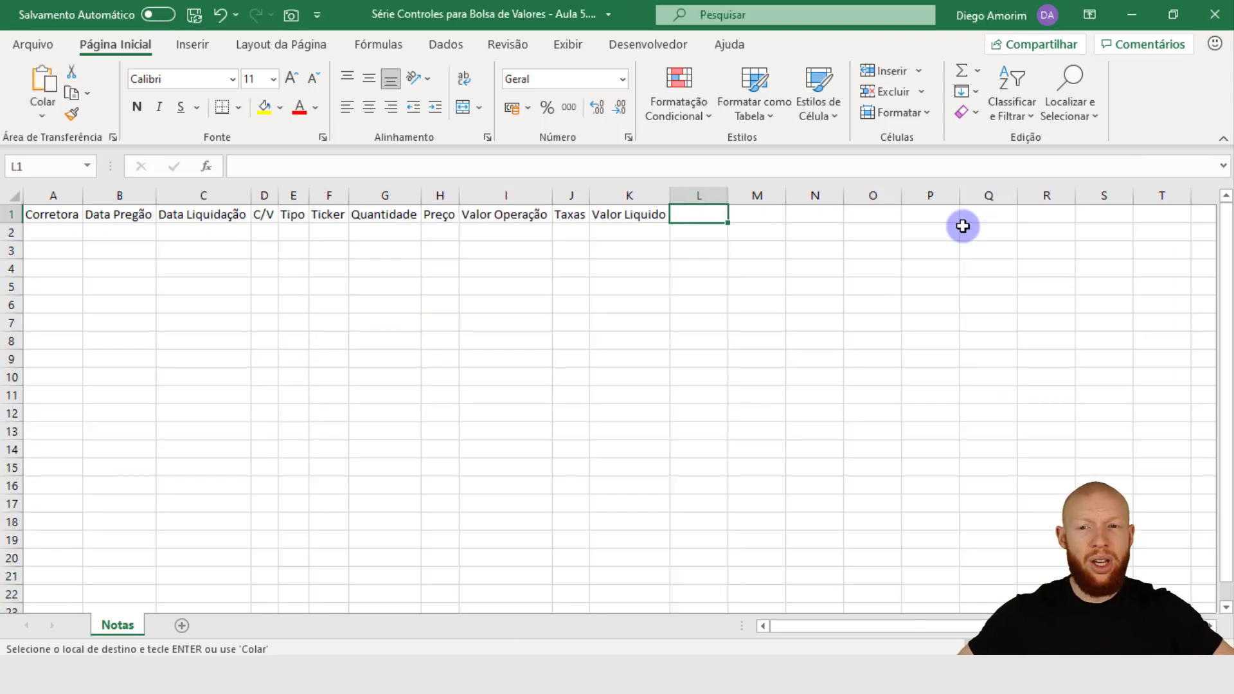
left_click(39, 118)
left_click(40, 242)
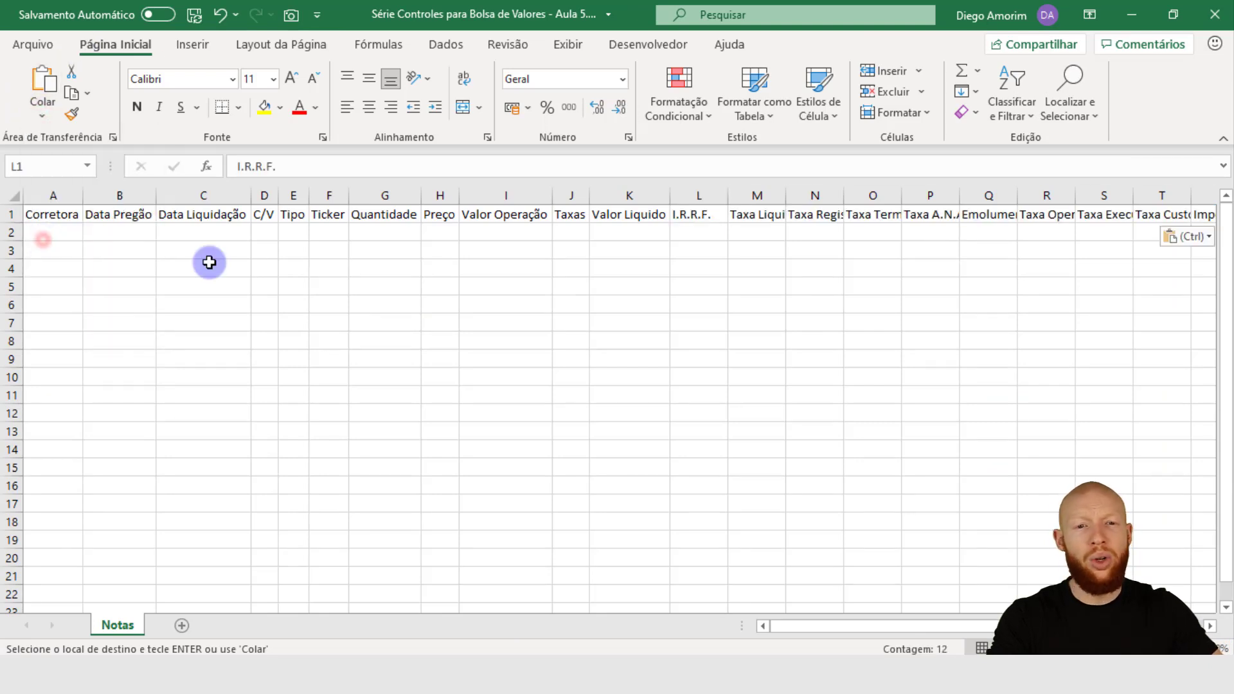
left_click(722, 218)
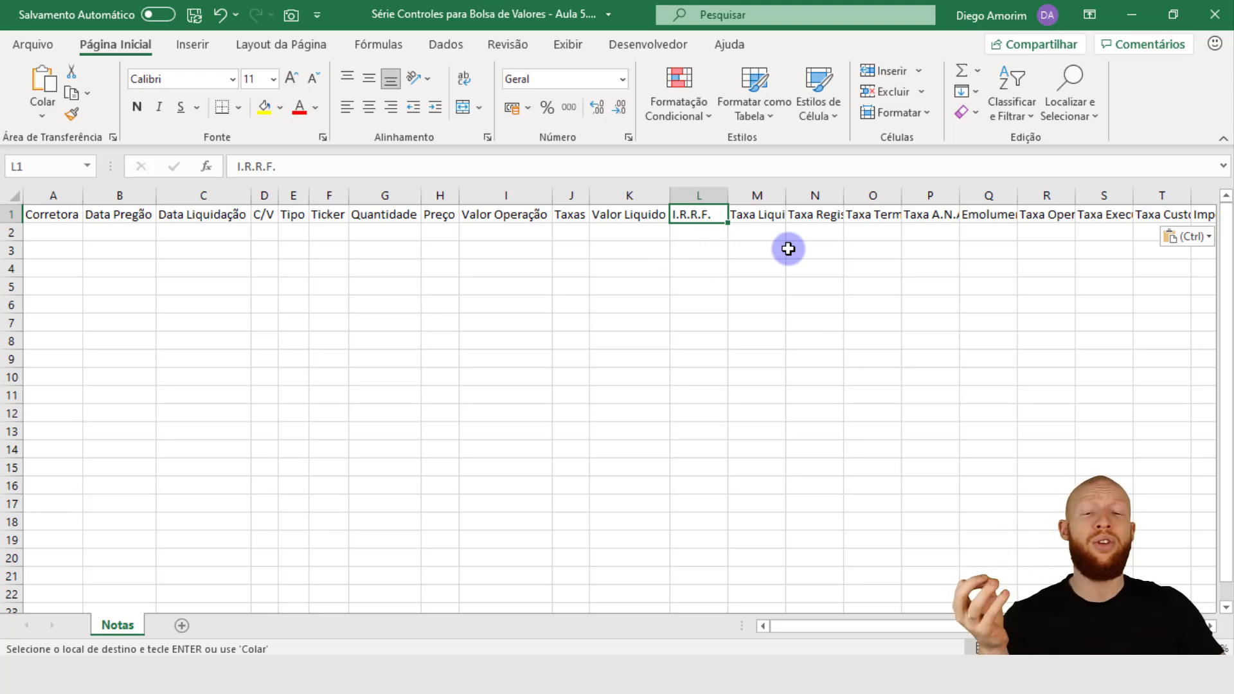
left_click(698, 233)
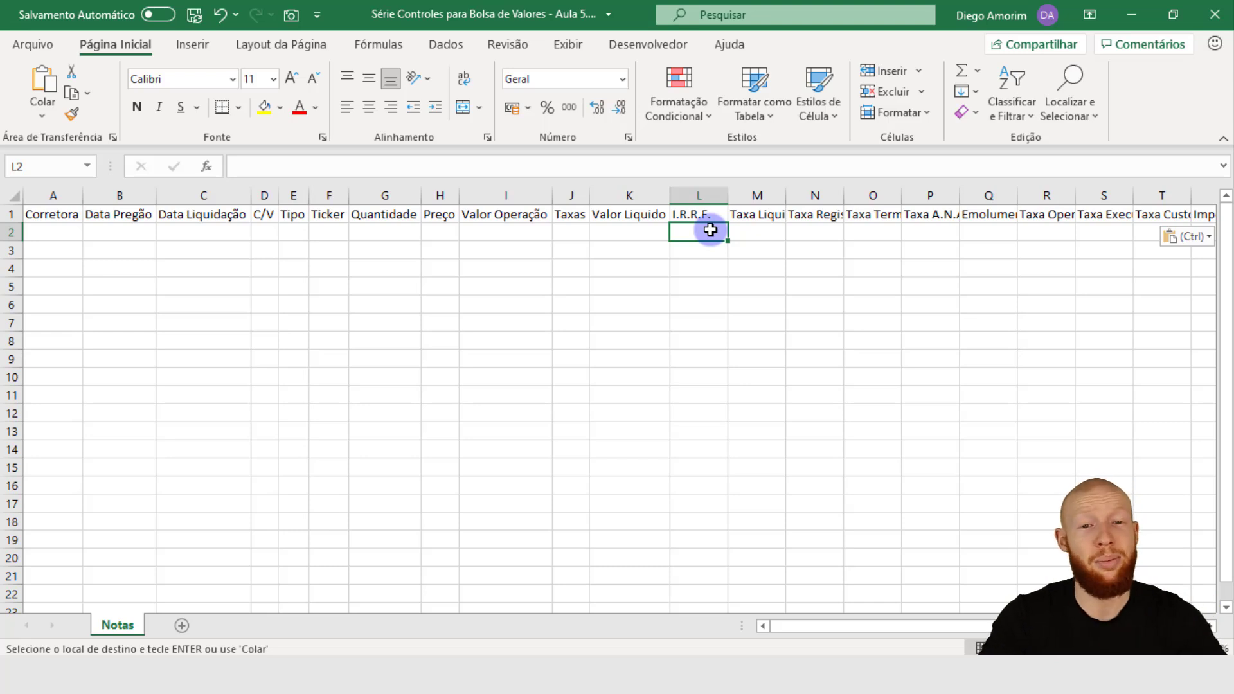
key("Right")
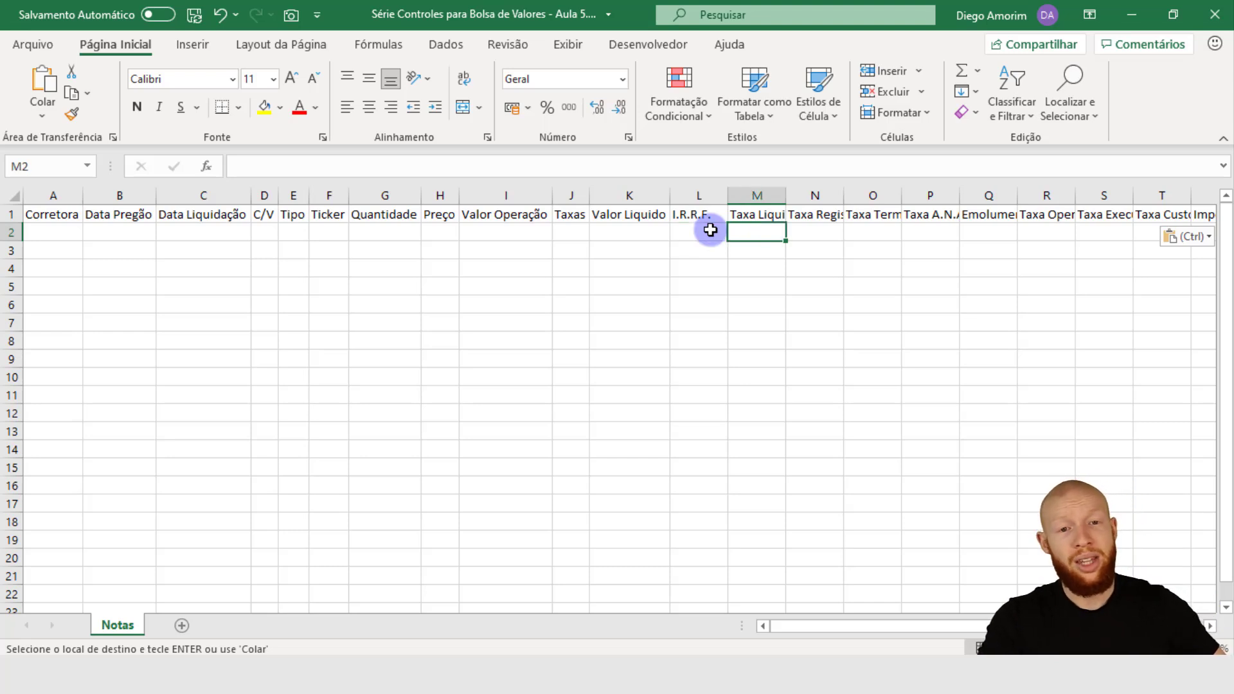
Autofit columns M, N and O to their headers Taxa Liquidação, Taxa Registro and Taxa Termo/Opções.
double_click(785, 195)
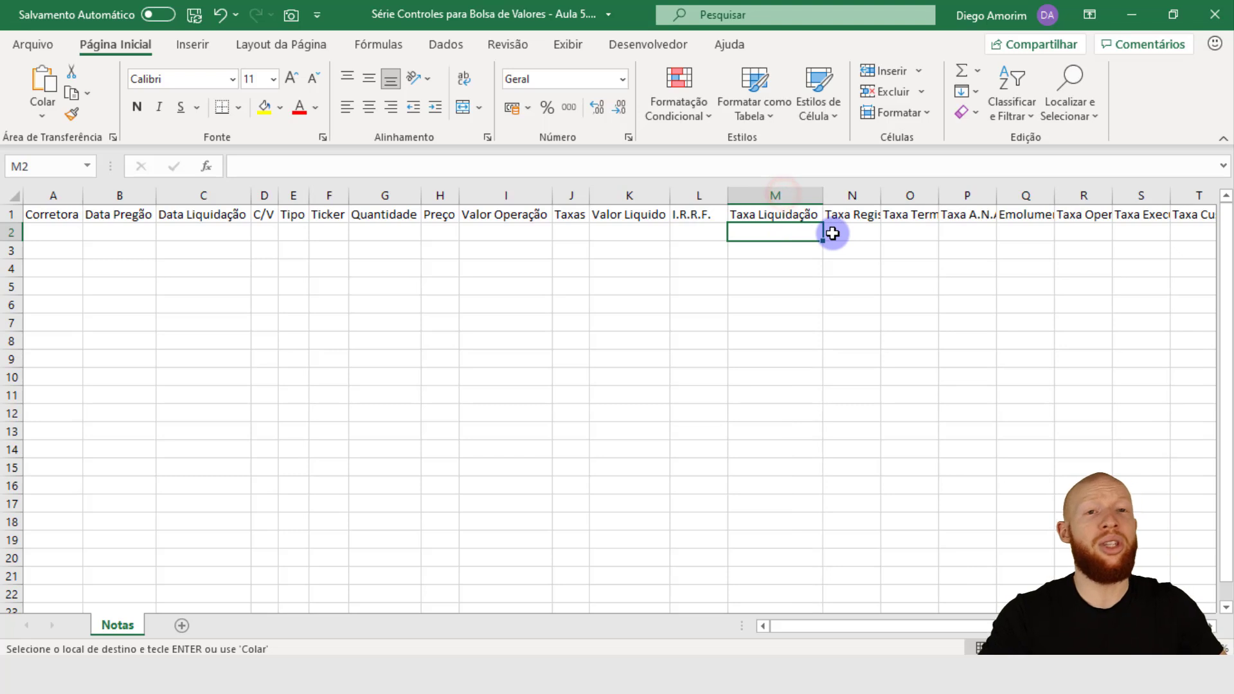
left_click(865, 233)
key("Left")
double_click(881, 195)
left_click(881, 230)
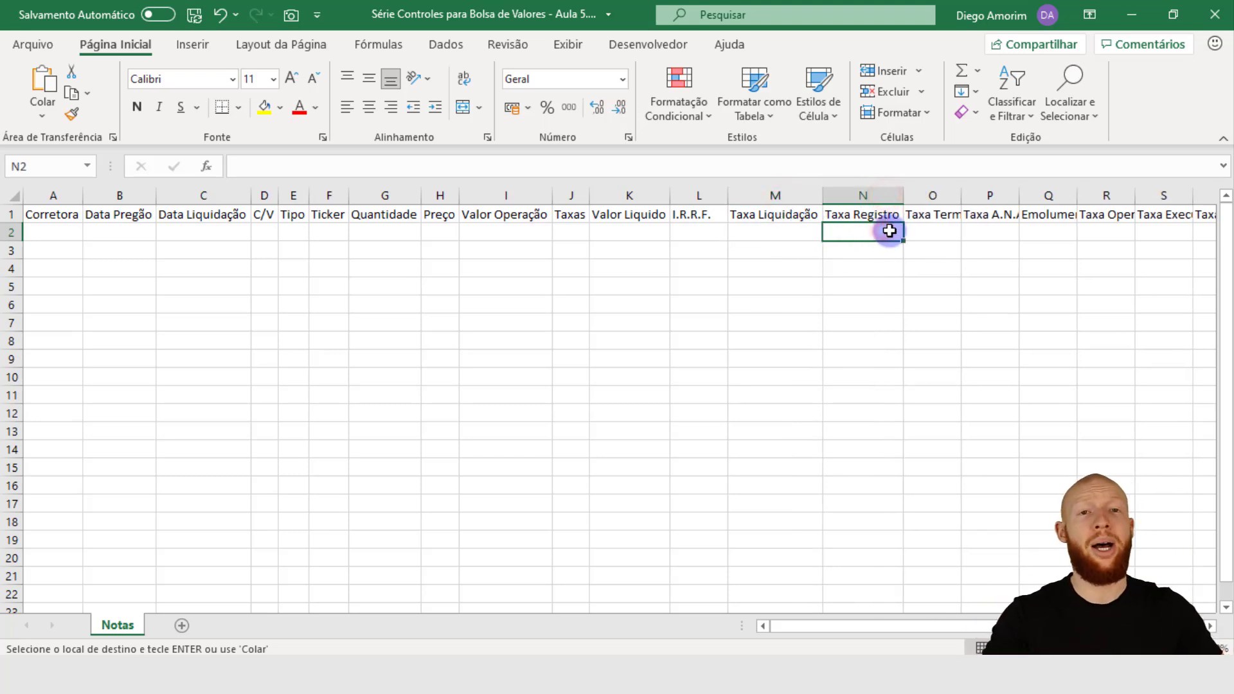
left_click(929, 214)
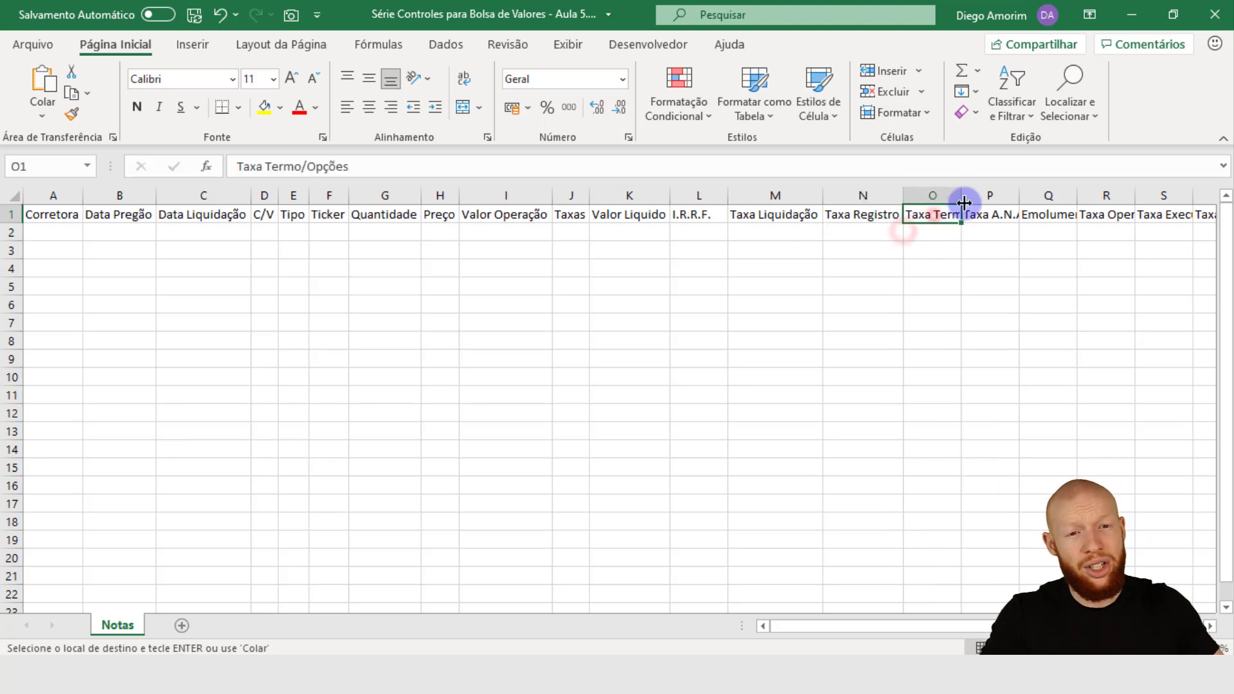
double_click(961, 194)
left_click(957, 230)
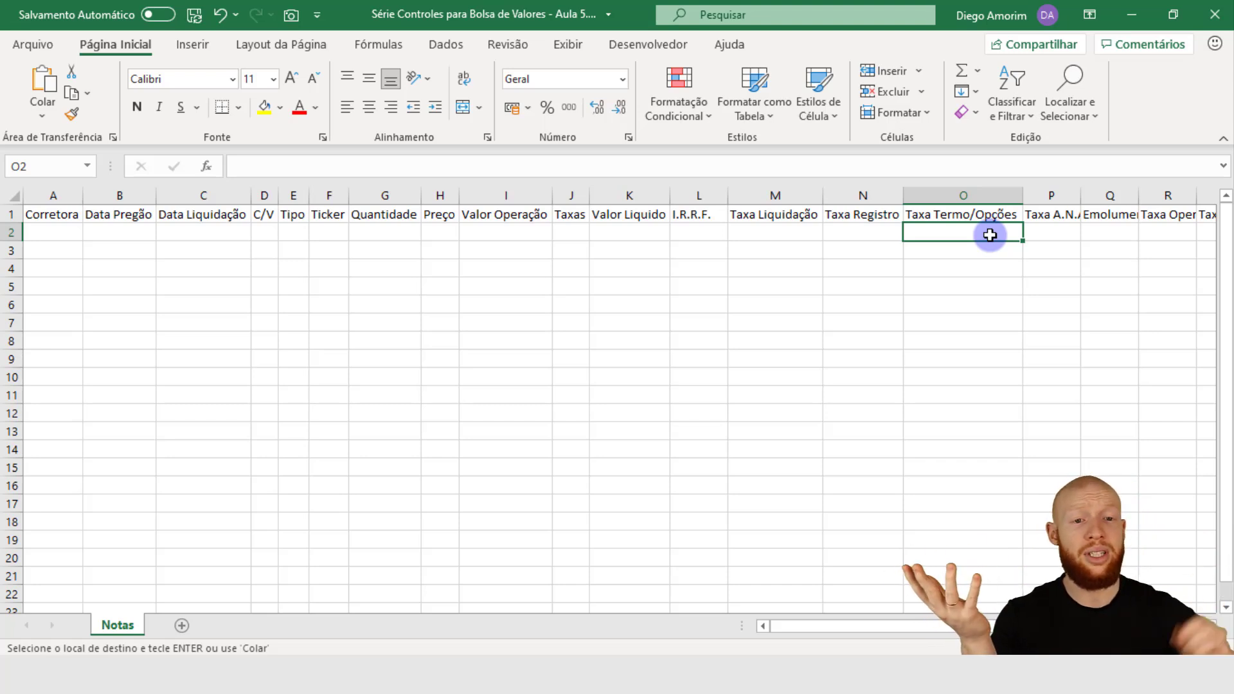
Enter 0 in cells M2 to O2 under the three fee headers as a demonstration, and clear them again.
type("0")
key("Left")
type("0")
key("Left")
type("0")
key("Right")
key("Left")
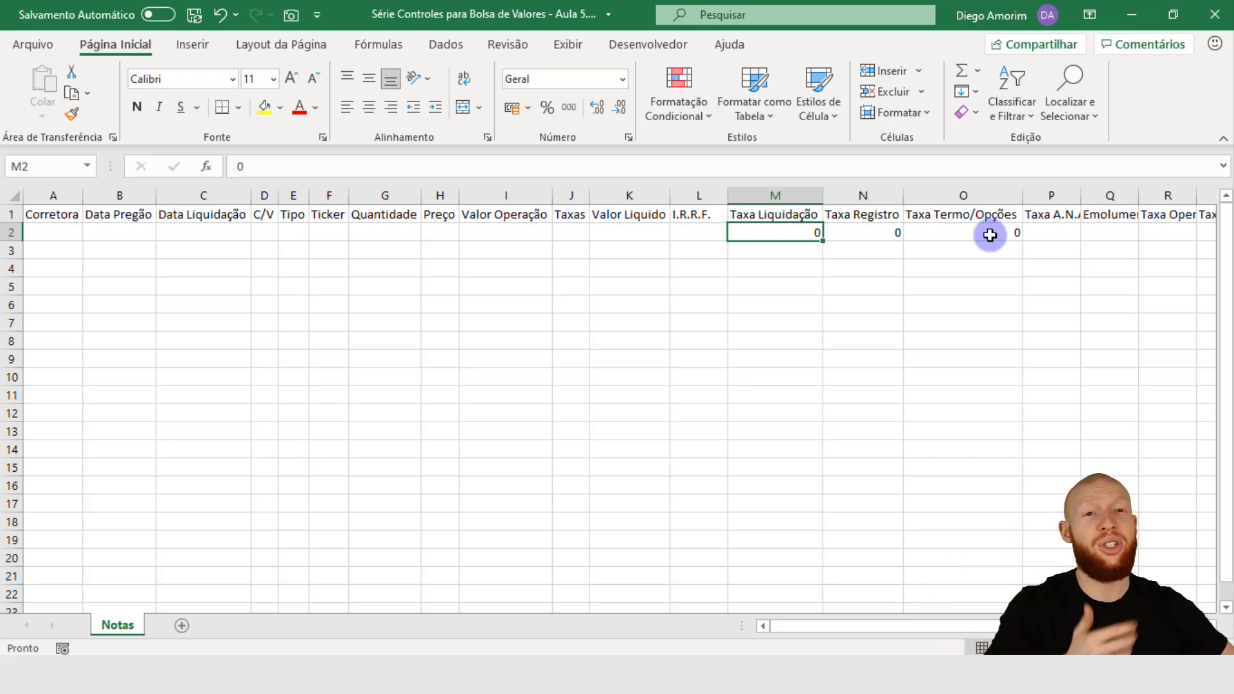
key("shift+Right")
key("shift+Right")
key("Delete")
Autofit columns P, Q and R to their headers Taxa A.N.A., Emolumentos and Taxa Operacional.
key("Right")
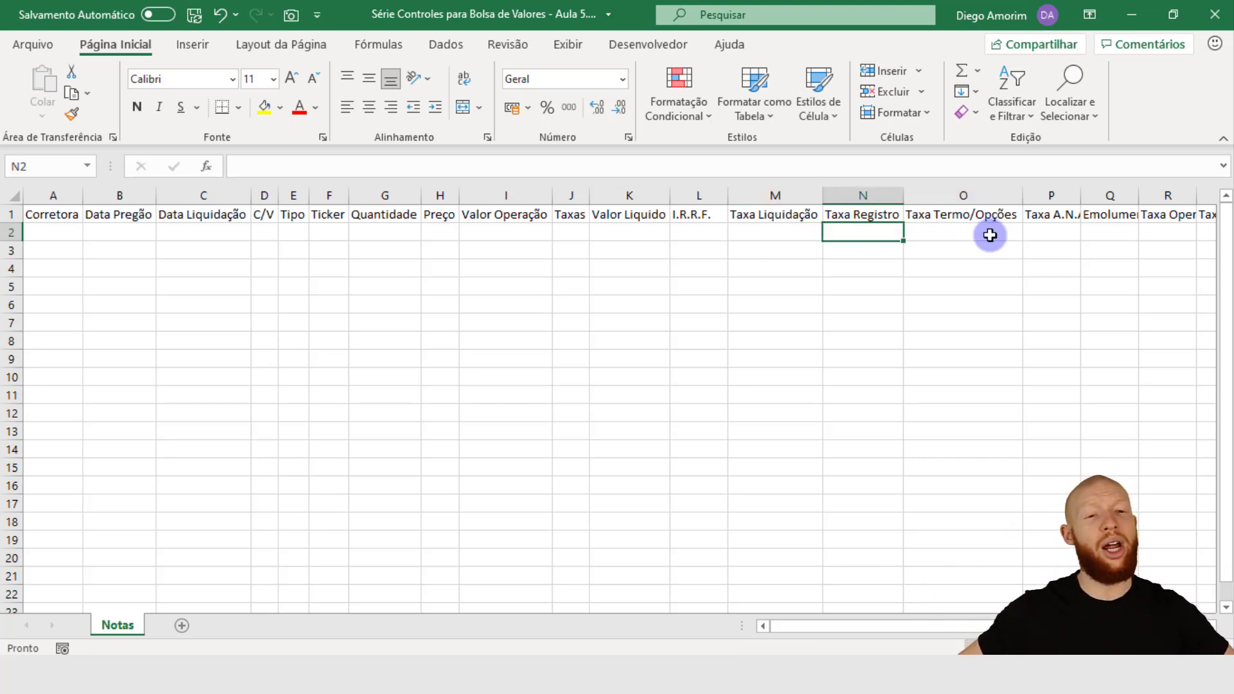
key("Right")
key("Right")
key("Right")
key("Right")
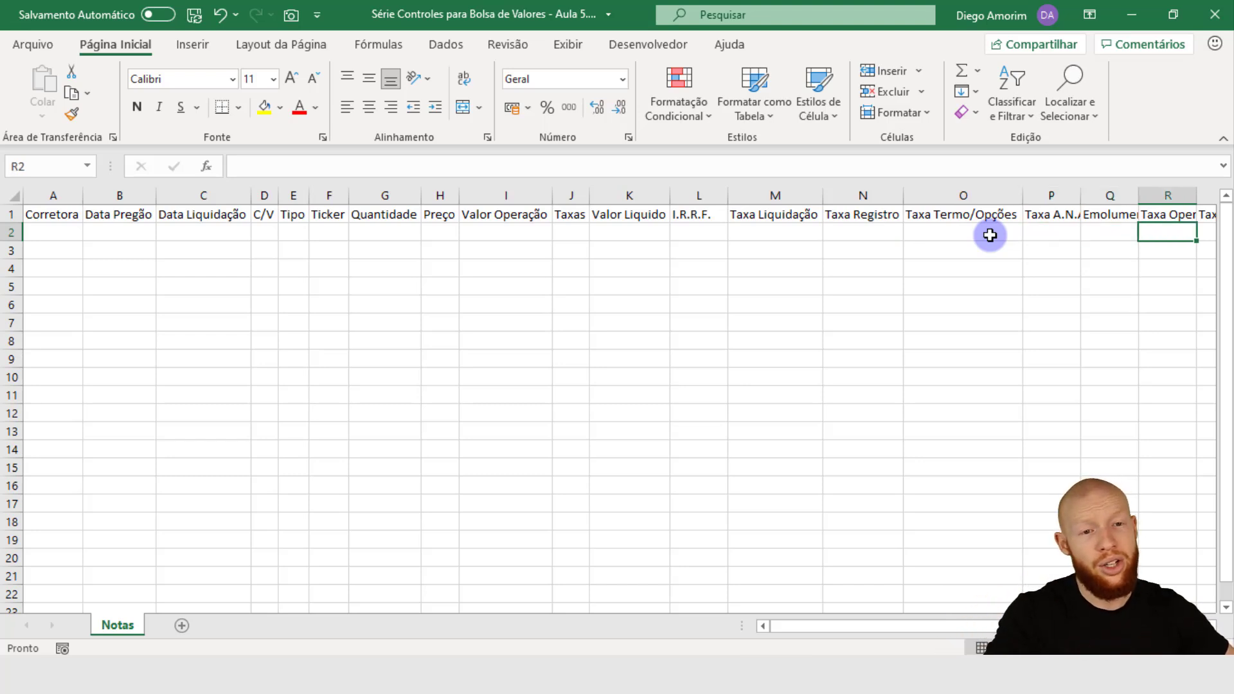
left_click(990, 236)
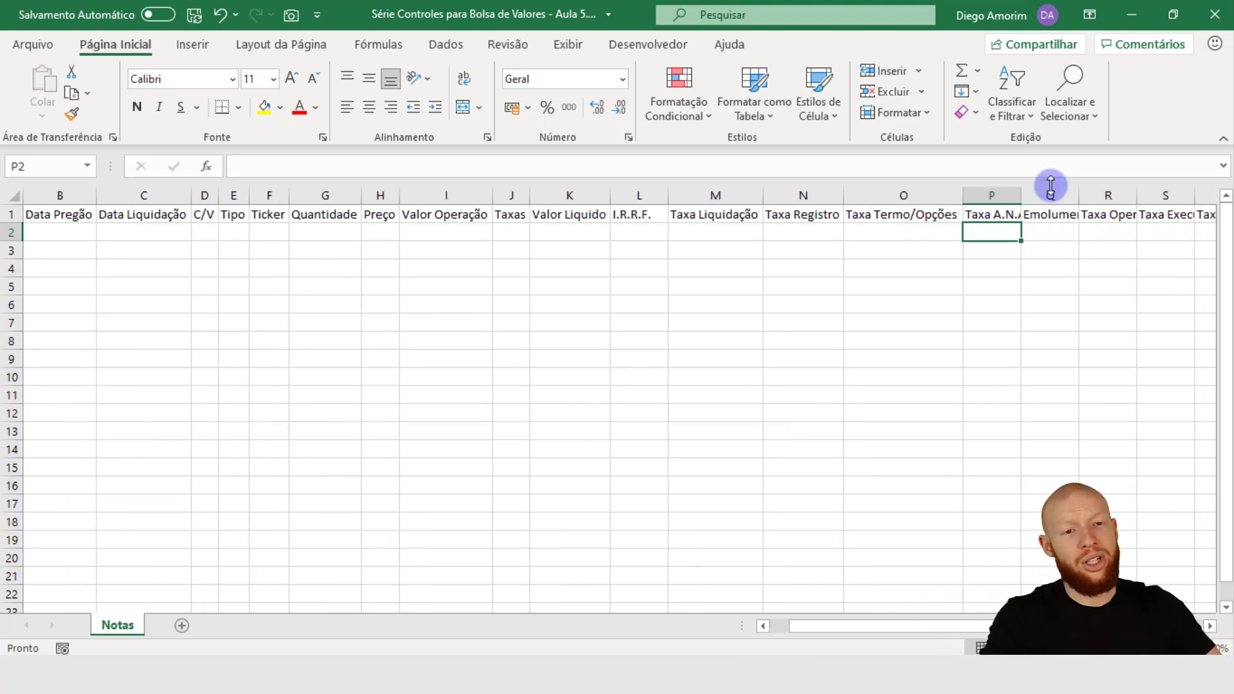
double_click(1022, 196)
left_click(1059, 230)
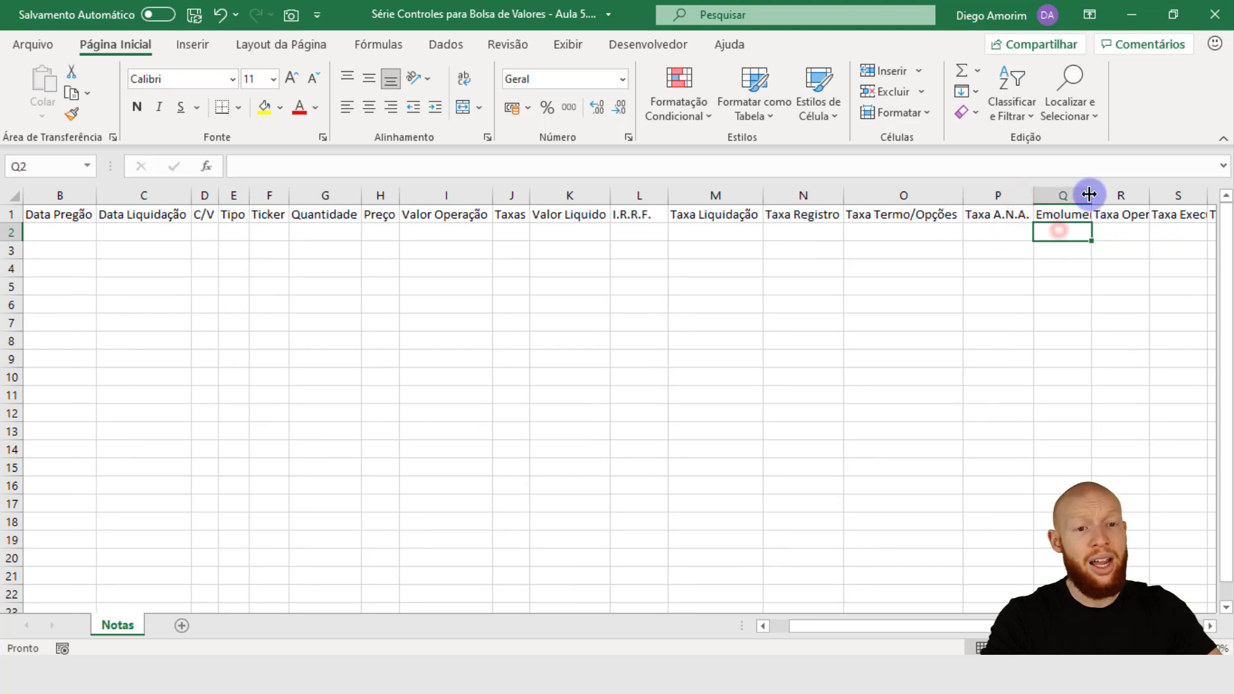
double_click(1091, 195)
left_click(1212, 625)
left_click(1212, 625)
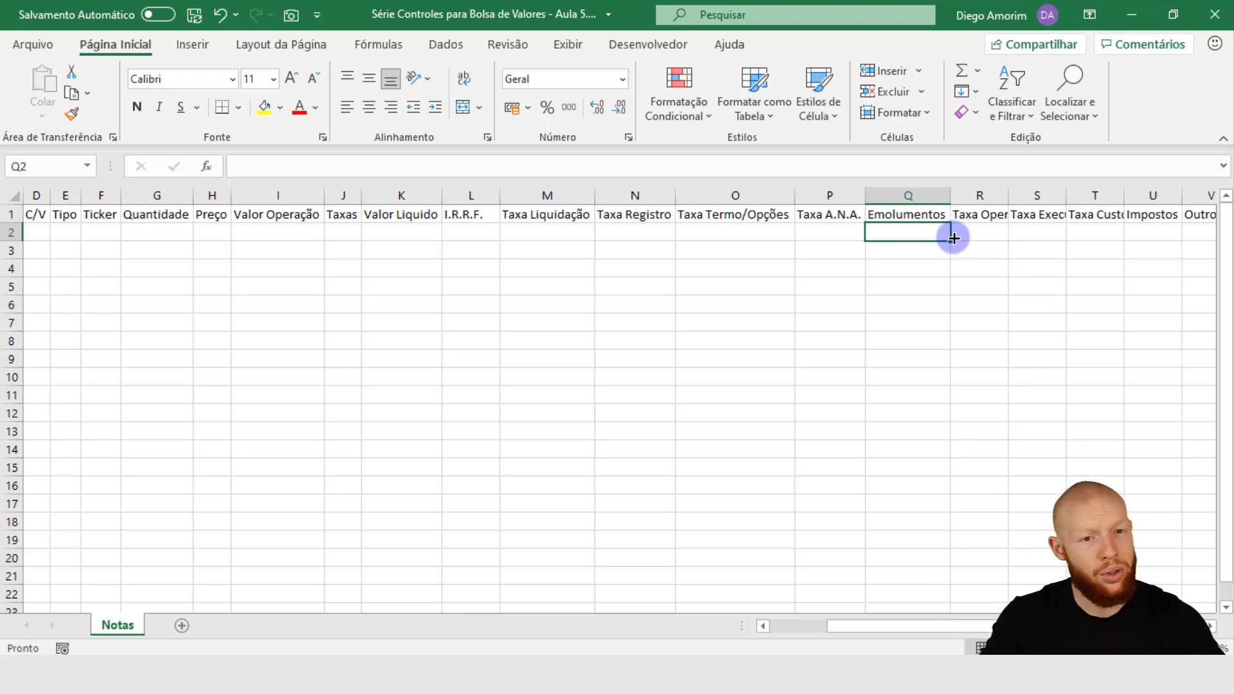
double_click(1008, 195)
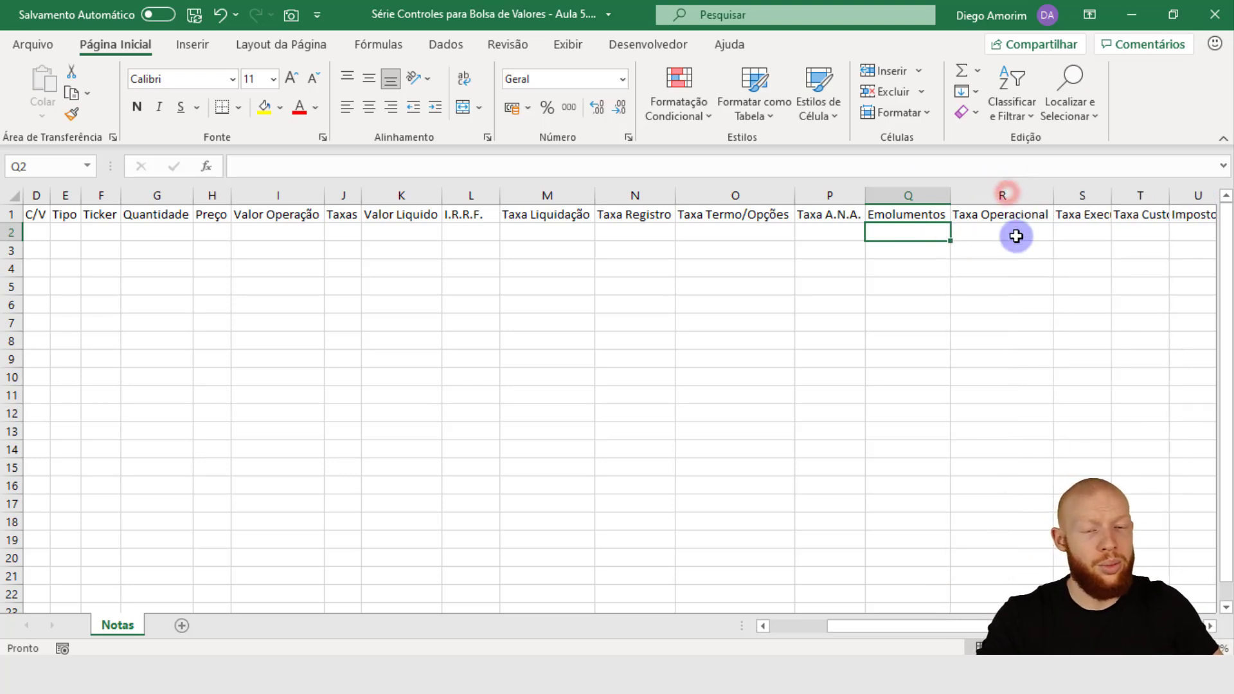
left_click(1016, 236)
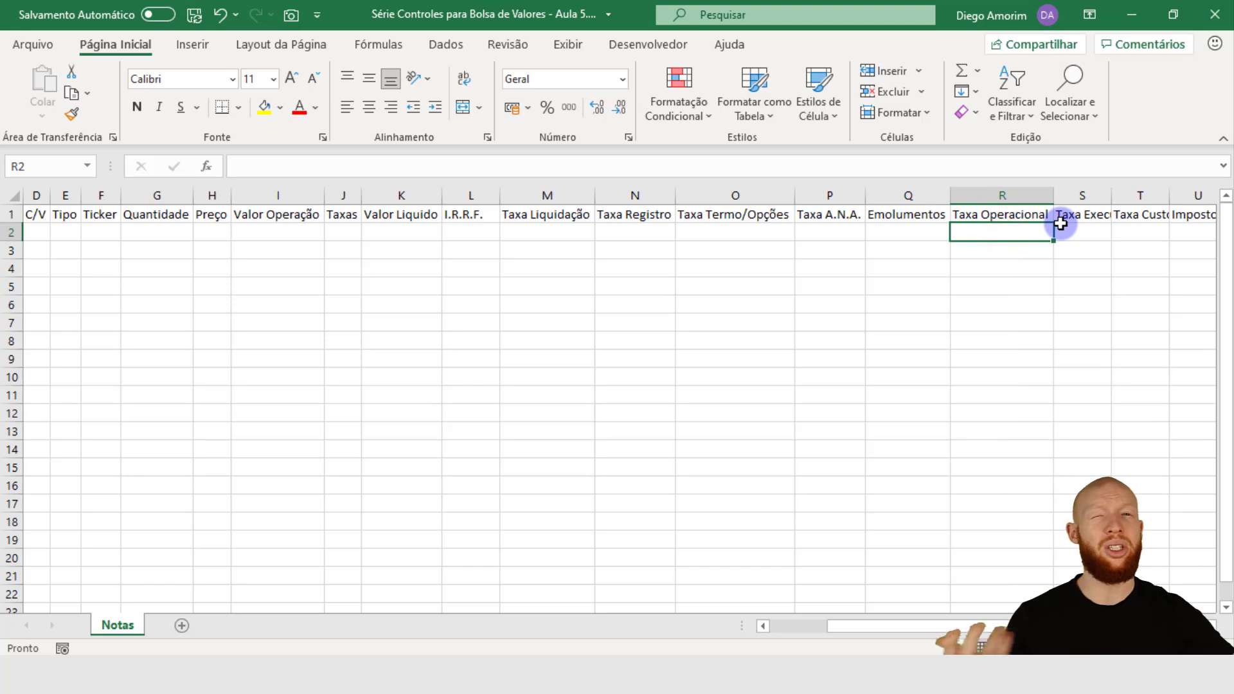
Try renaming the Taxa Operacional header in cell R1 to Corretagem, and undo the change.
key("Right")
key("Up")
key("Left")
key("Left")
key("Right")
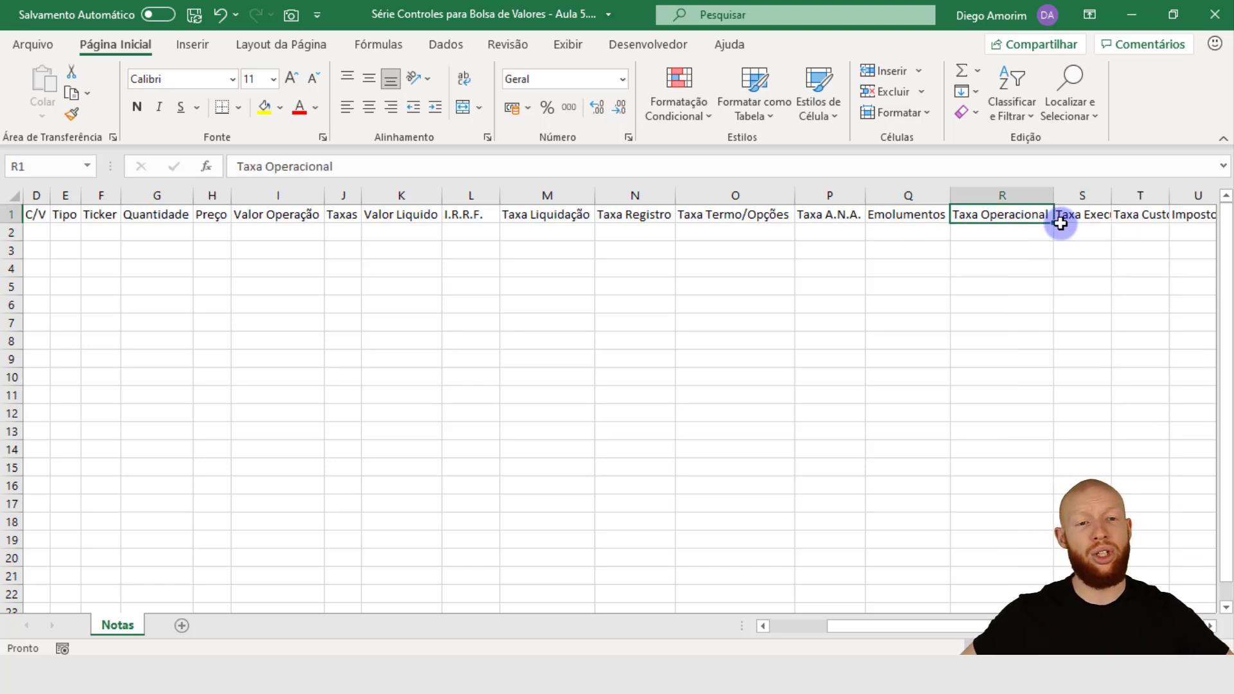
type("Corretagem")
key("Return")
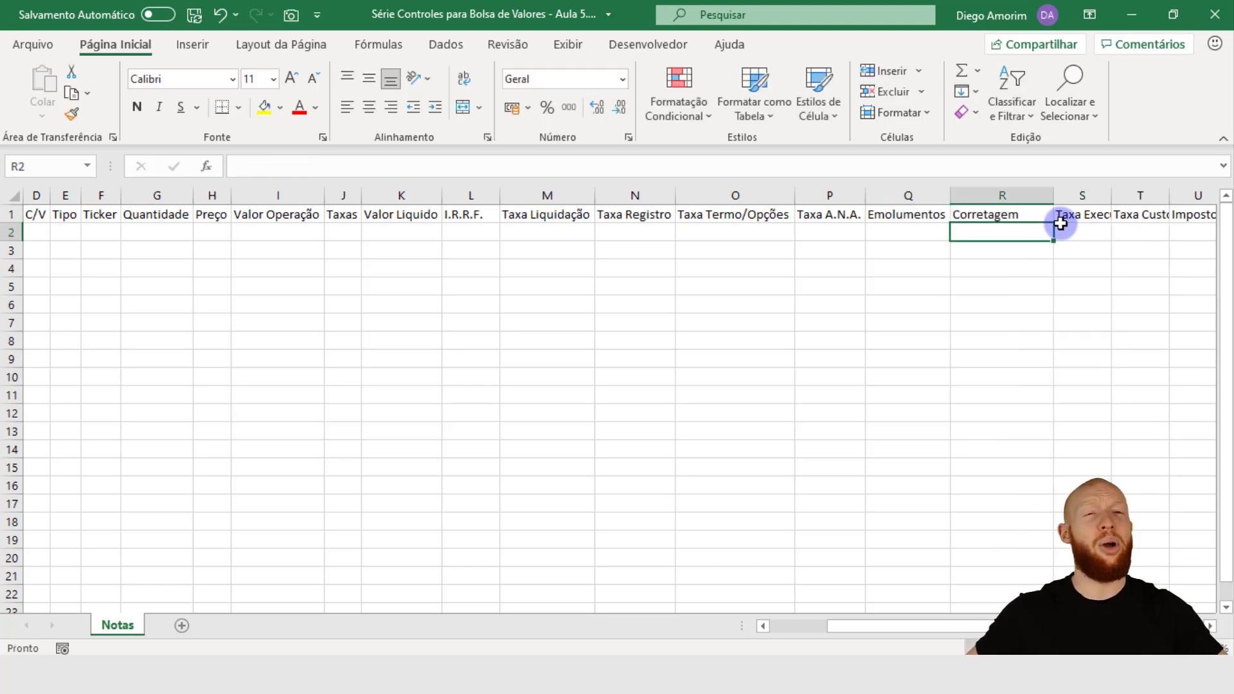
key("ctrl+z")
left_click(1005, 234)
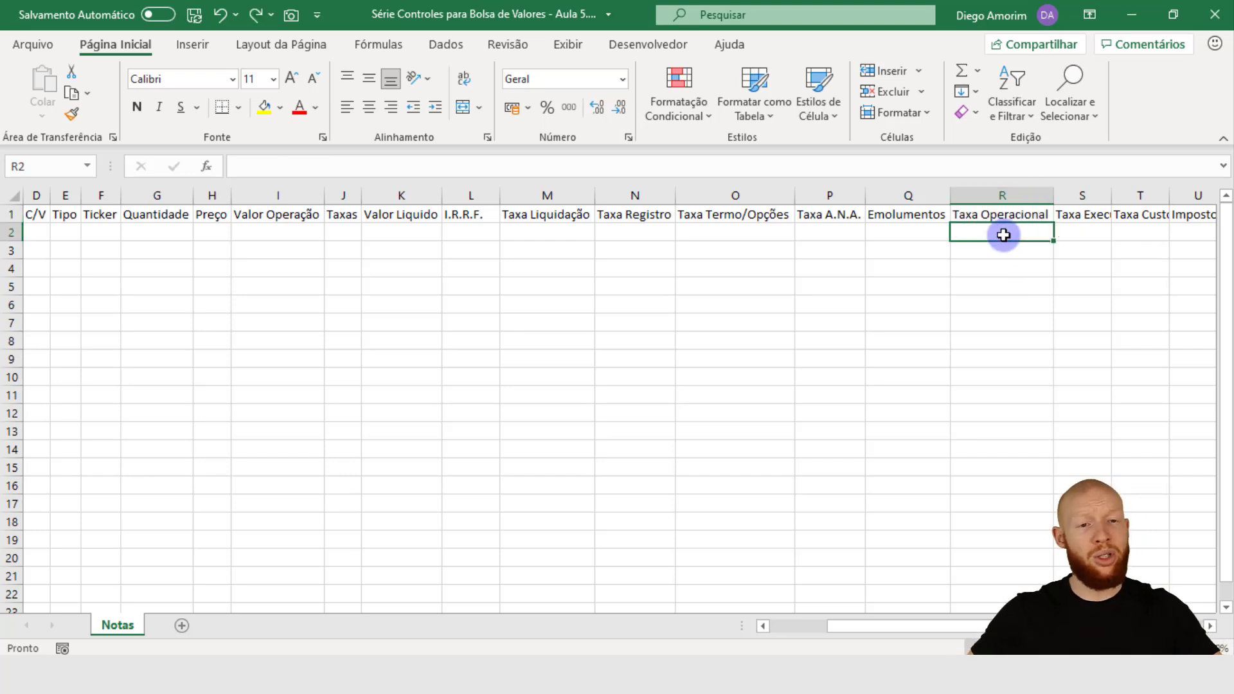
Autofit columns S and T to their headers Taxa Execução and Taxa Custódia.
left_click(1211, 627)
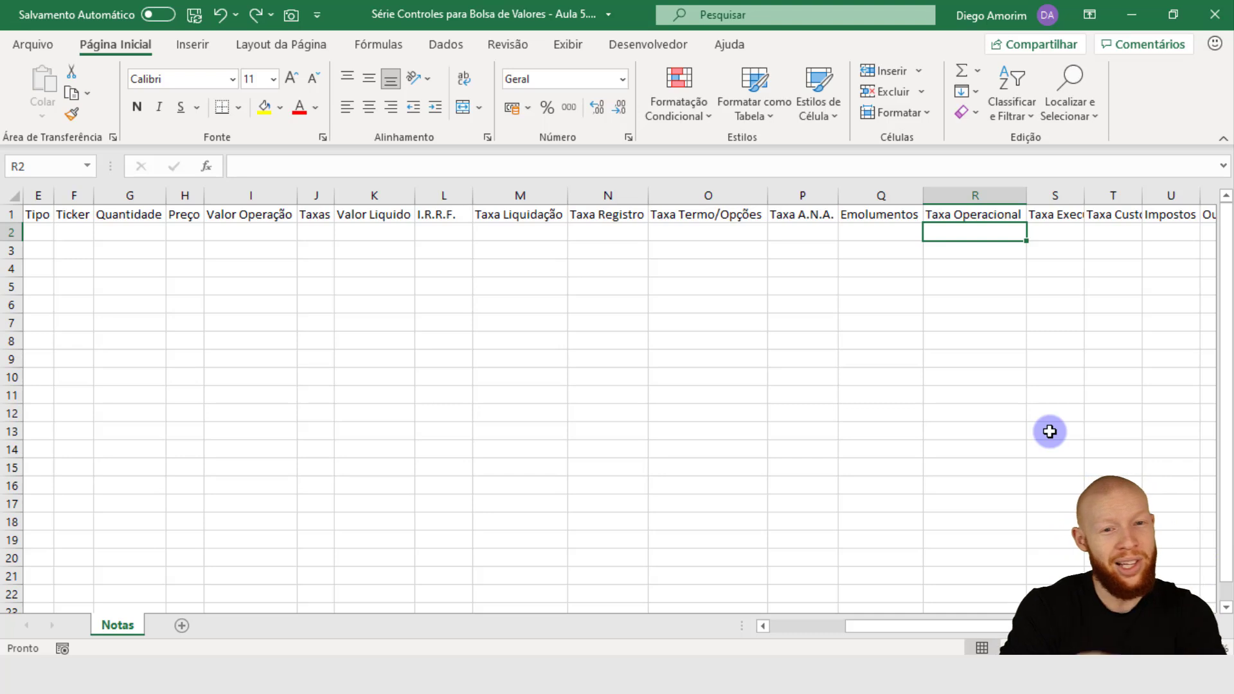
key("Right")
key("Right")
key("Left")
double_click(1085, 196)
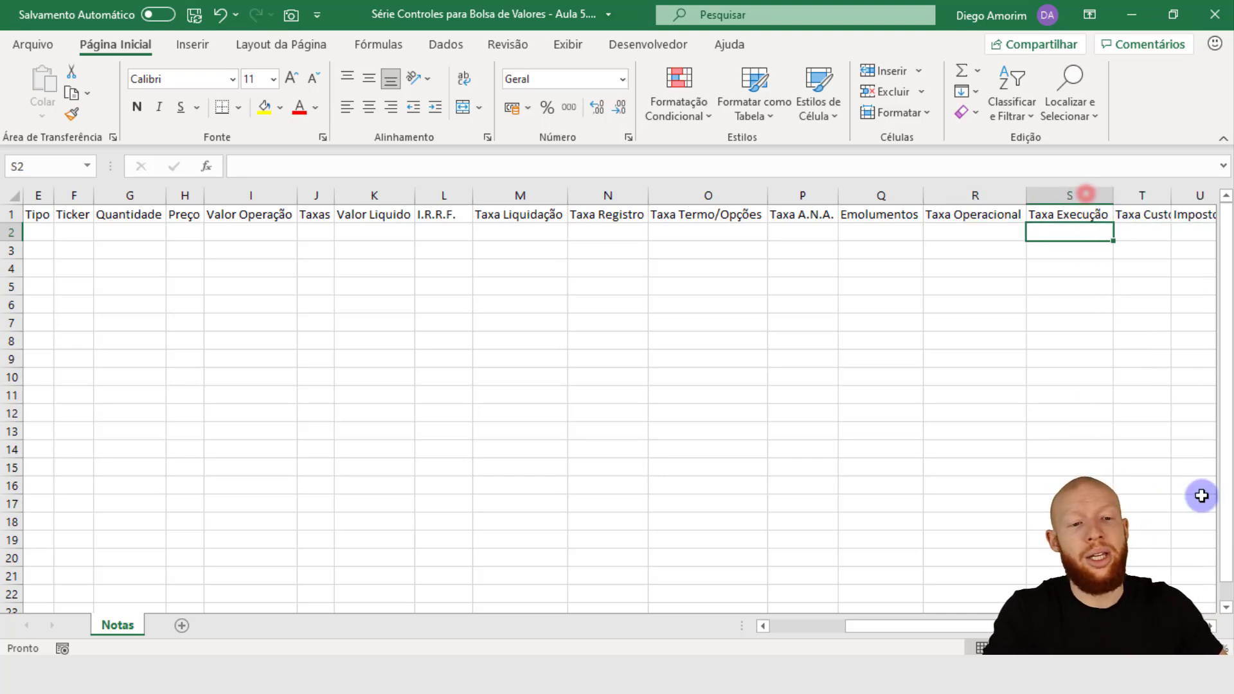
left_click(1210, 626)
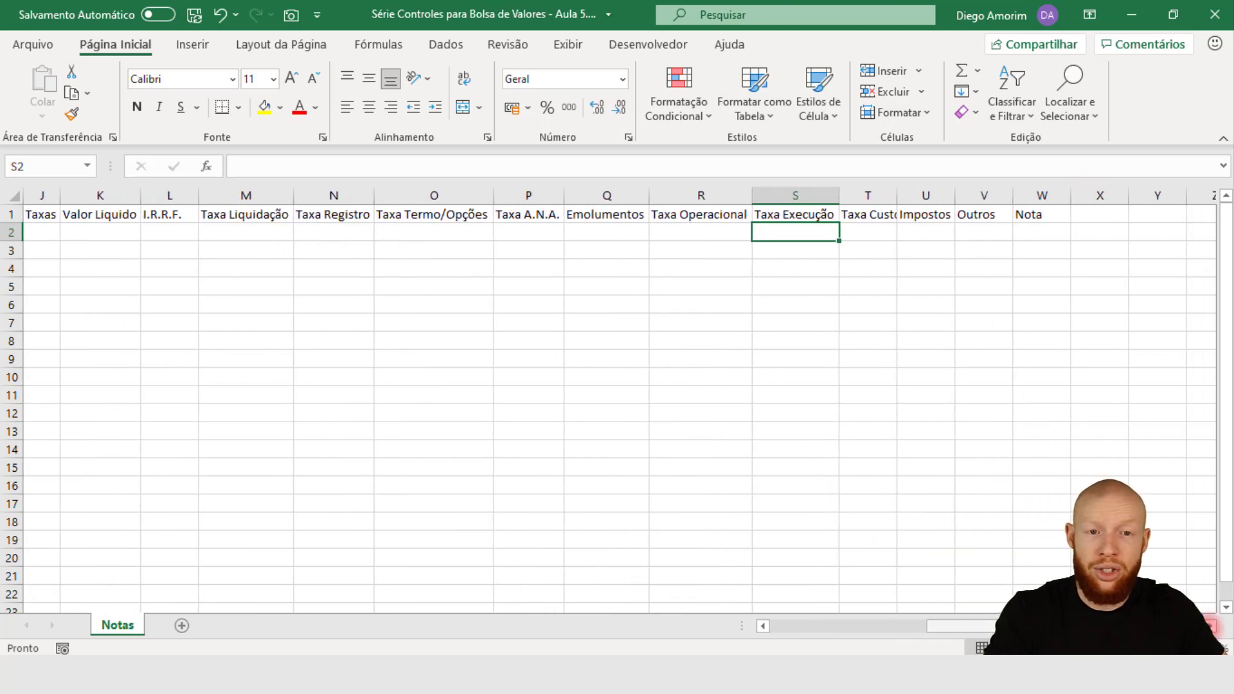
double_click(898, 193)
key("Right")
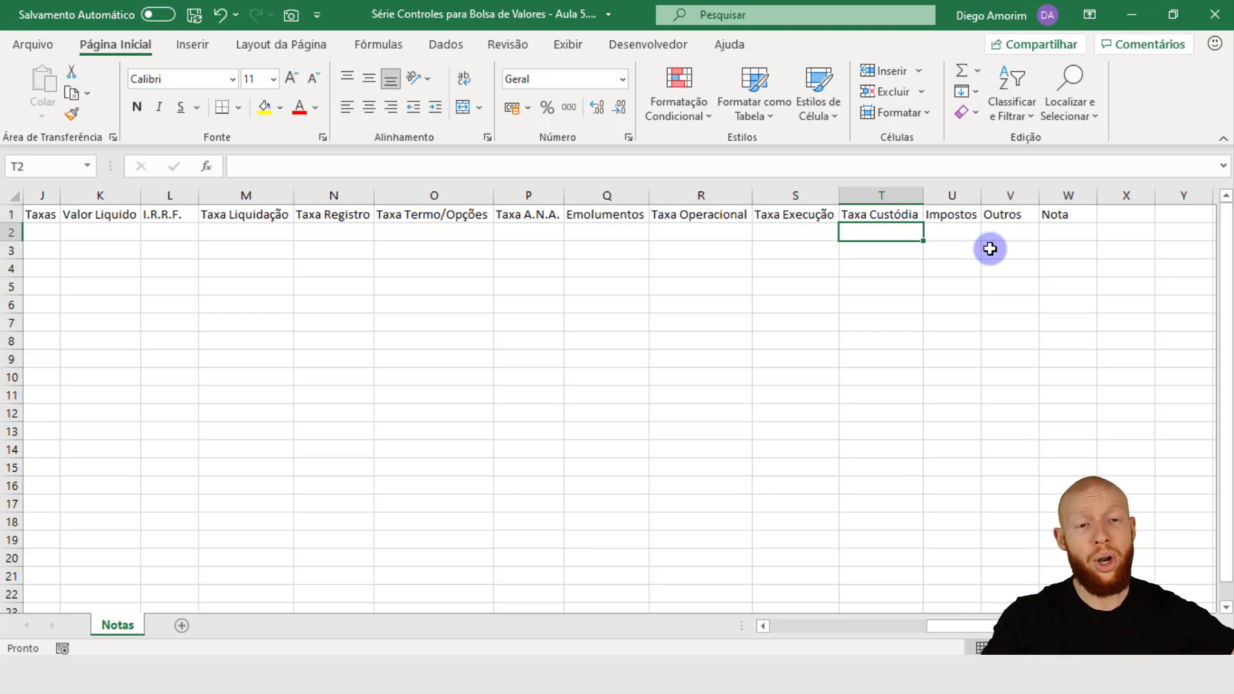
Examine the fee headers from Taxa Operacional through Impostos, comparing columns R and U.
key("Tab")
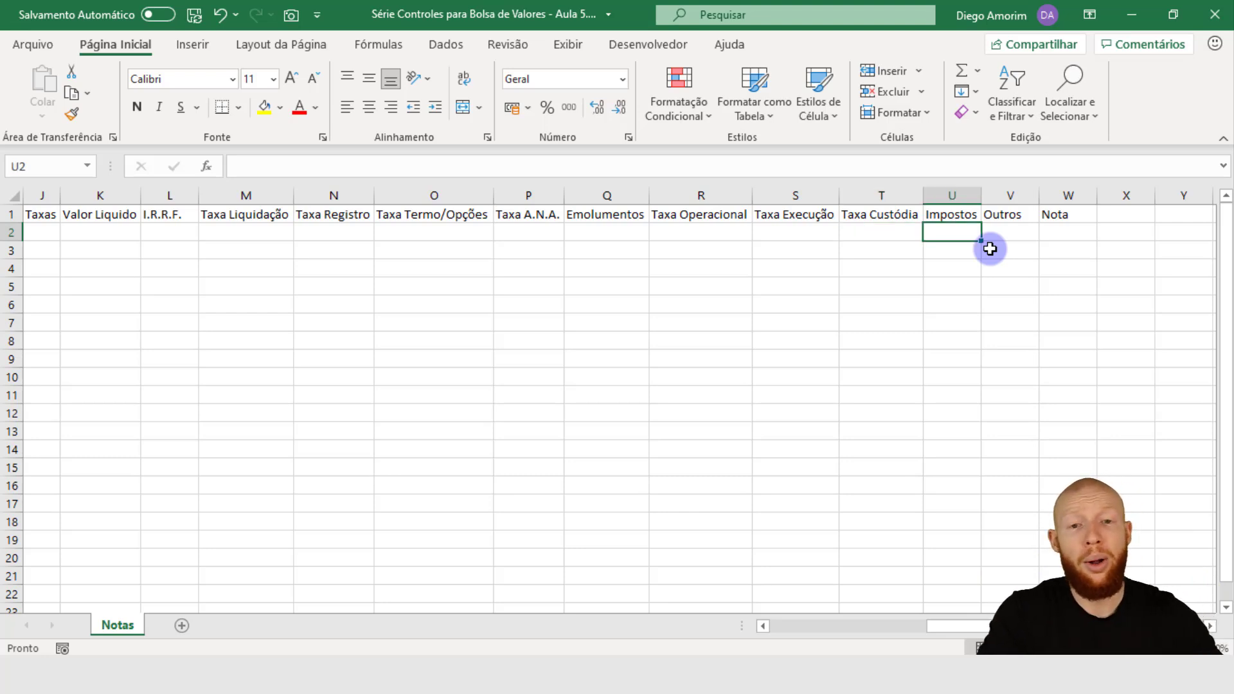
left_click(711, 235)
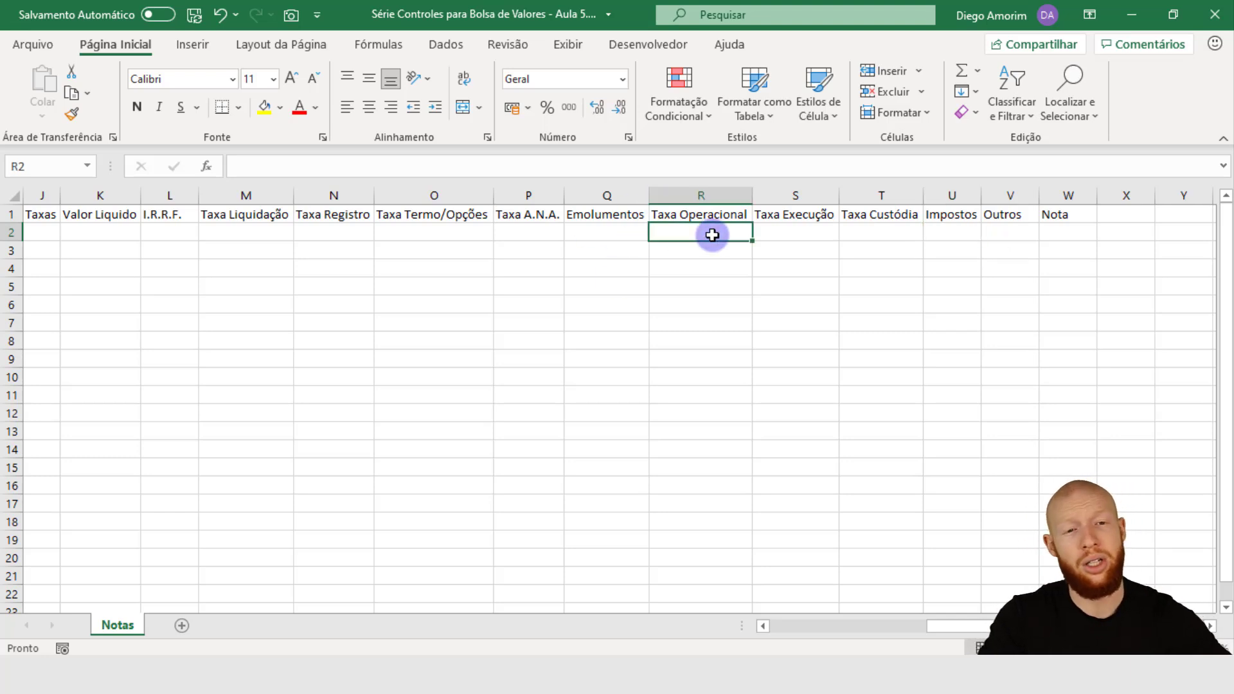
key("Right")
key("Right")
key("Right")
key("Up")
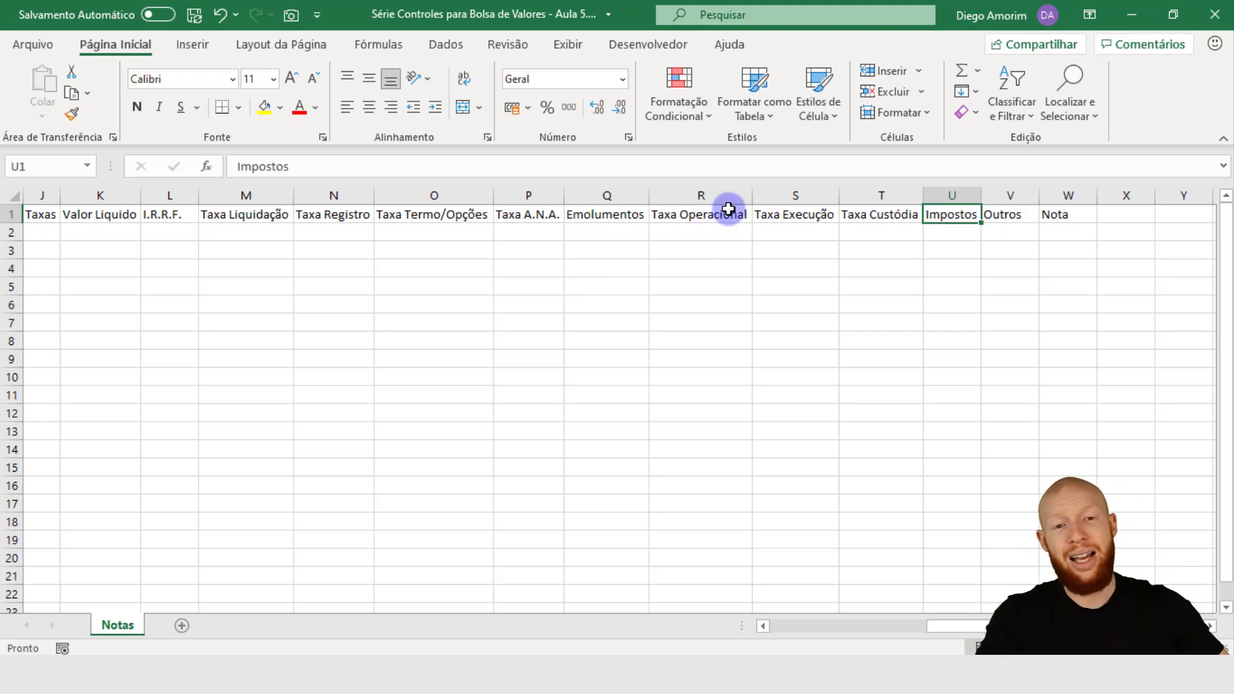
left_click(722, 214)
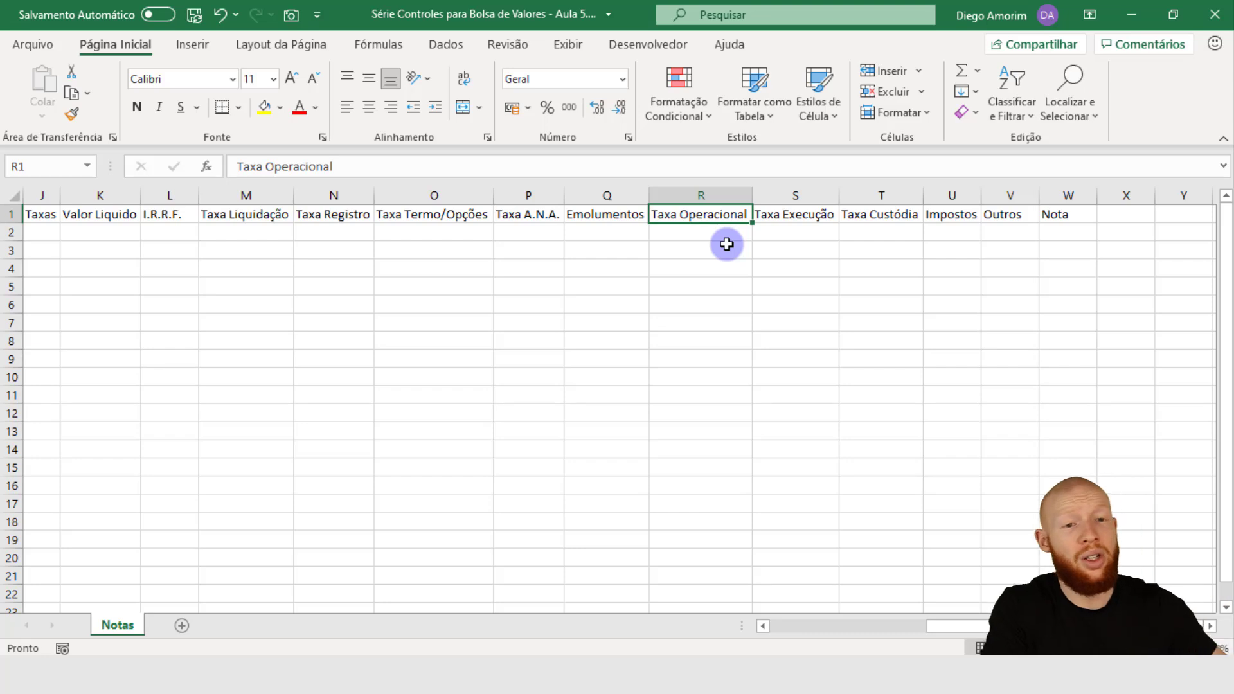
left_click(970, 233)
left_click(711, 236)
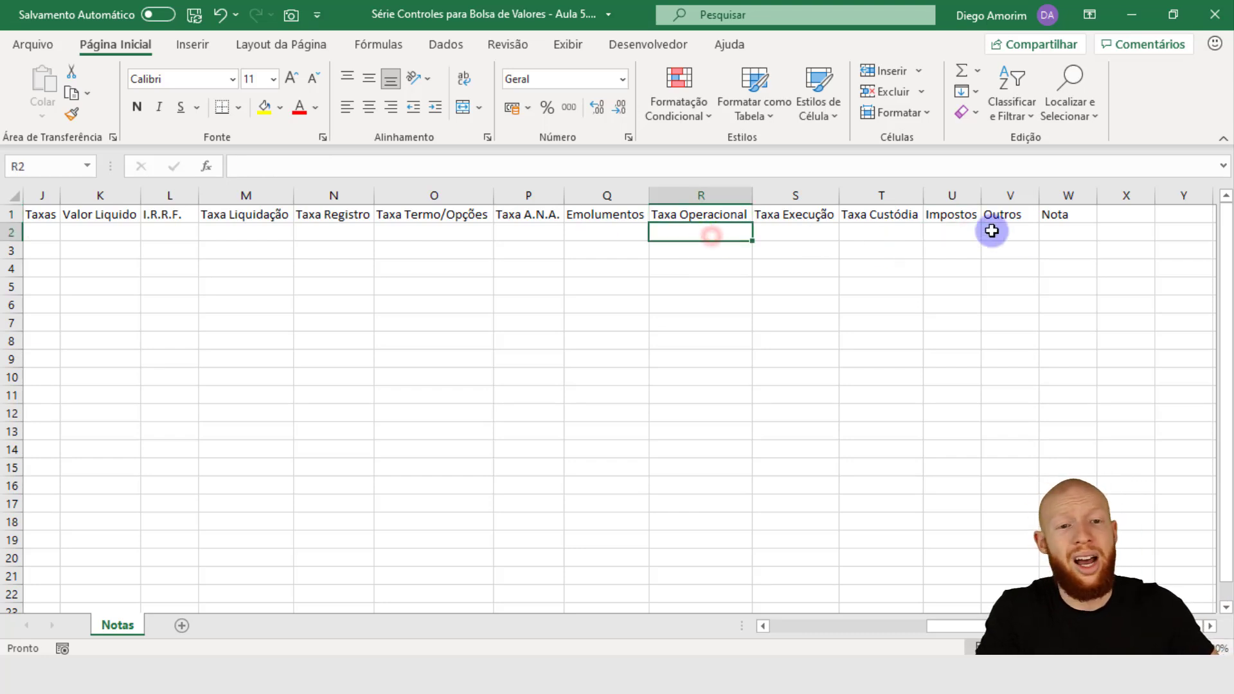
left_click(962, 231)
left_click(707, 214)
left_click(955, 230)
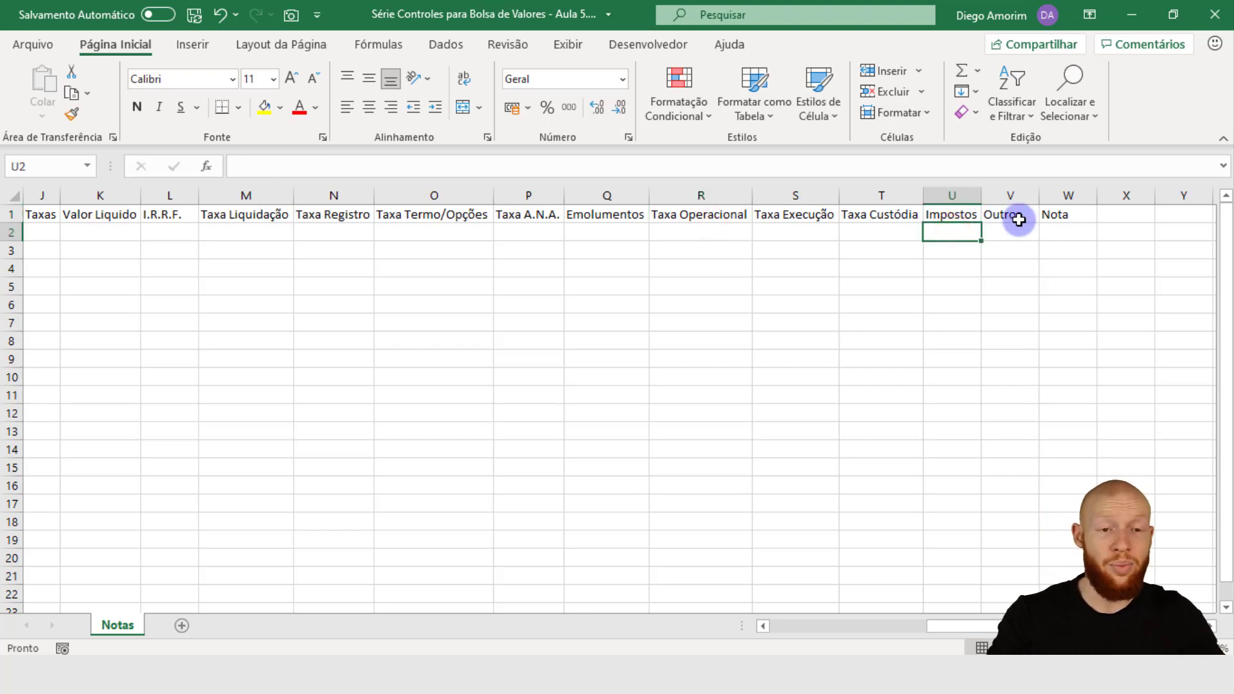
Start entering 0 in cell V2 under Outros and cancel the entry.
left_click(999, 232)
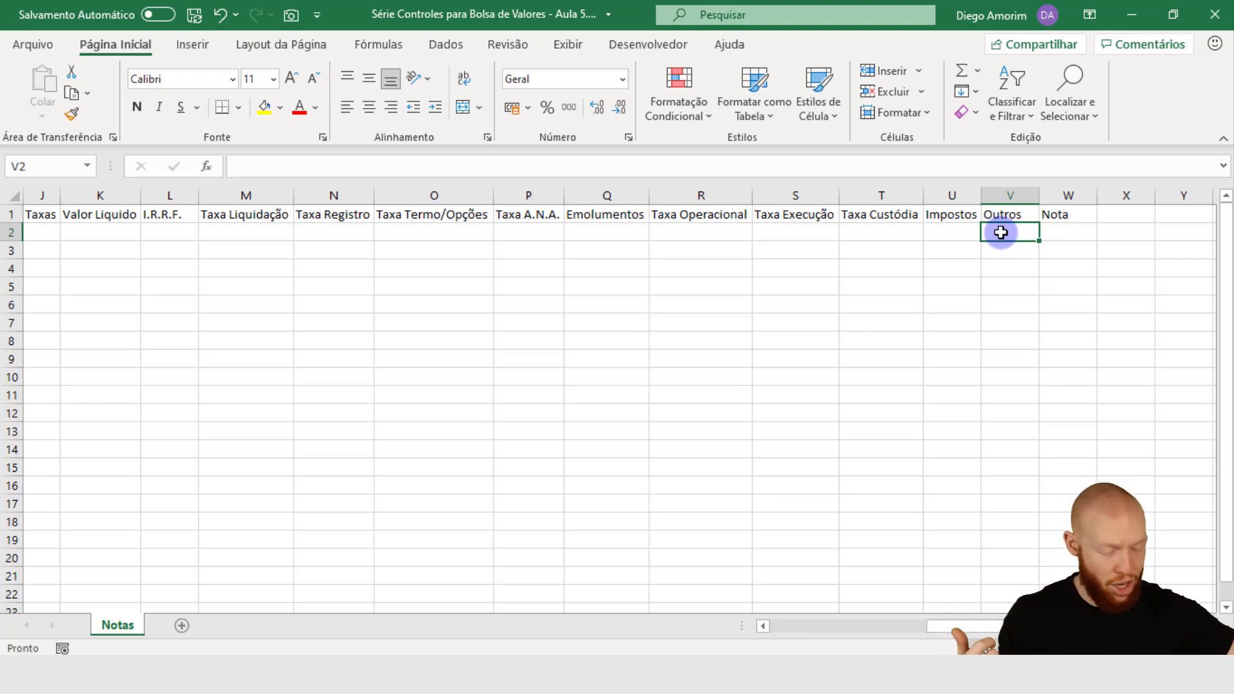
type("0")
key("Escape")
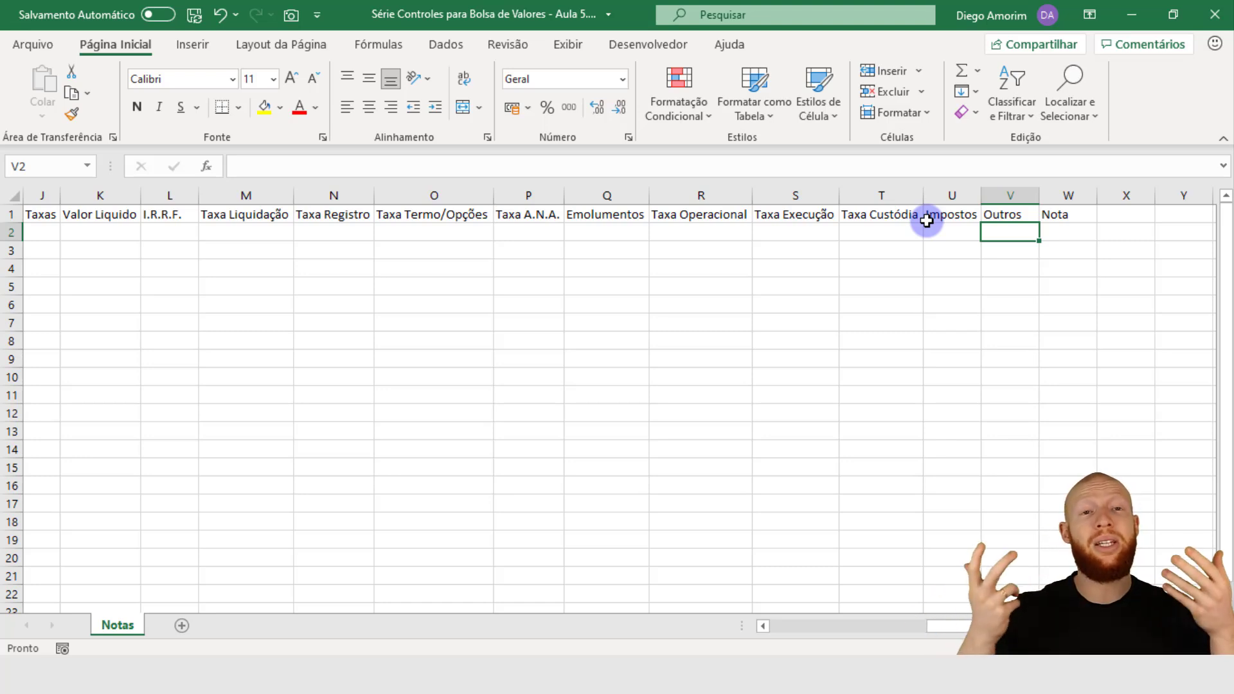
Fill cells W2 to W4 under the Nota header with the sample value 1589.
left_click(1070, 195)
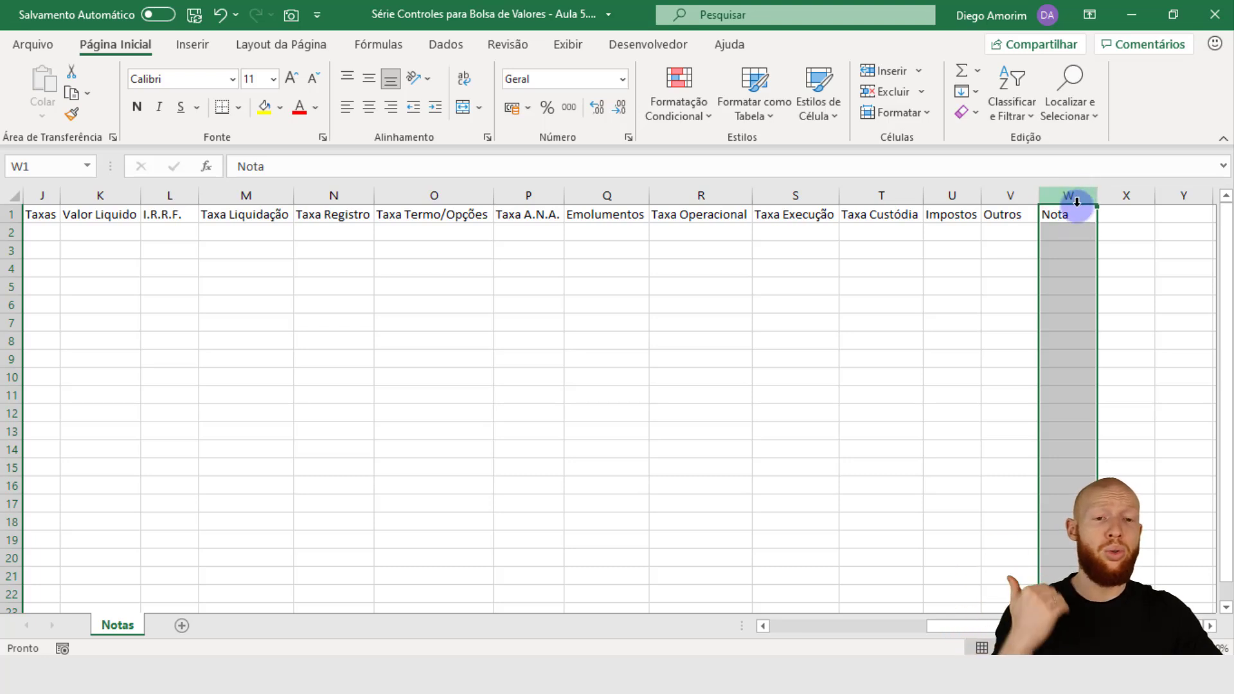
left_click(1075, 230)
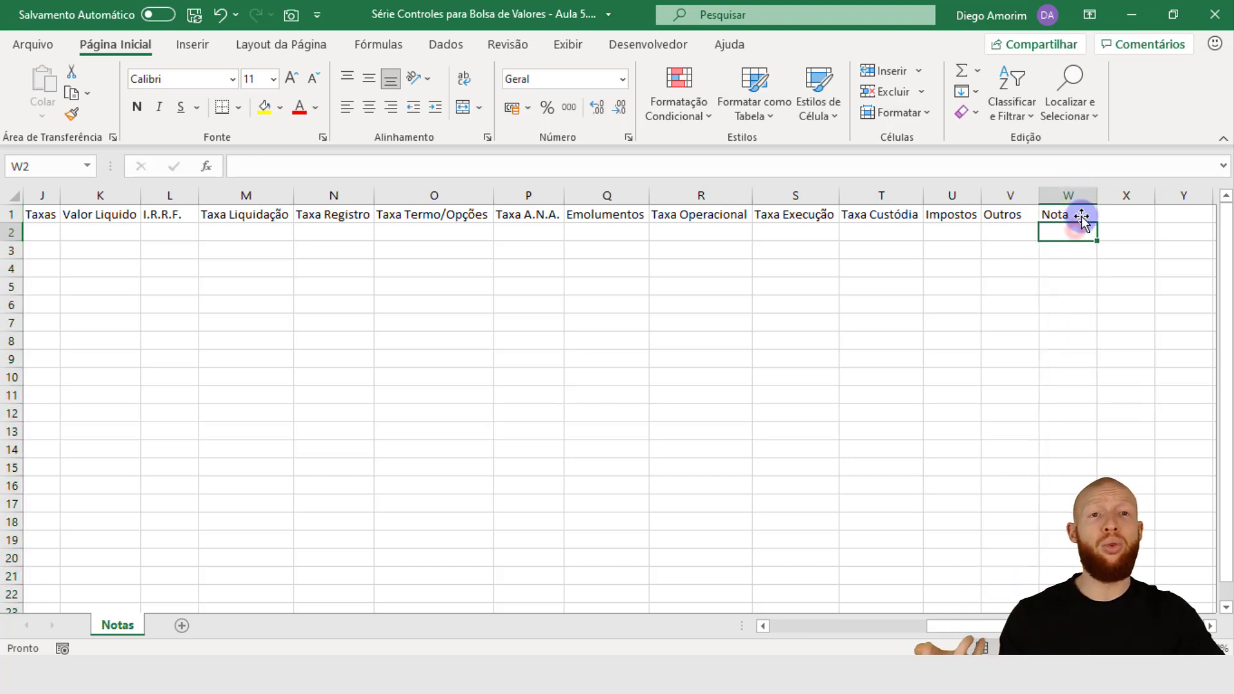
left_click(1013, 234)
key("Down")
key("Down")
key("Right")
key("Up")
key("Up")
key("shift+Down")
key("shift+Down")
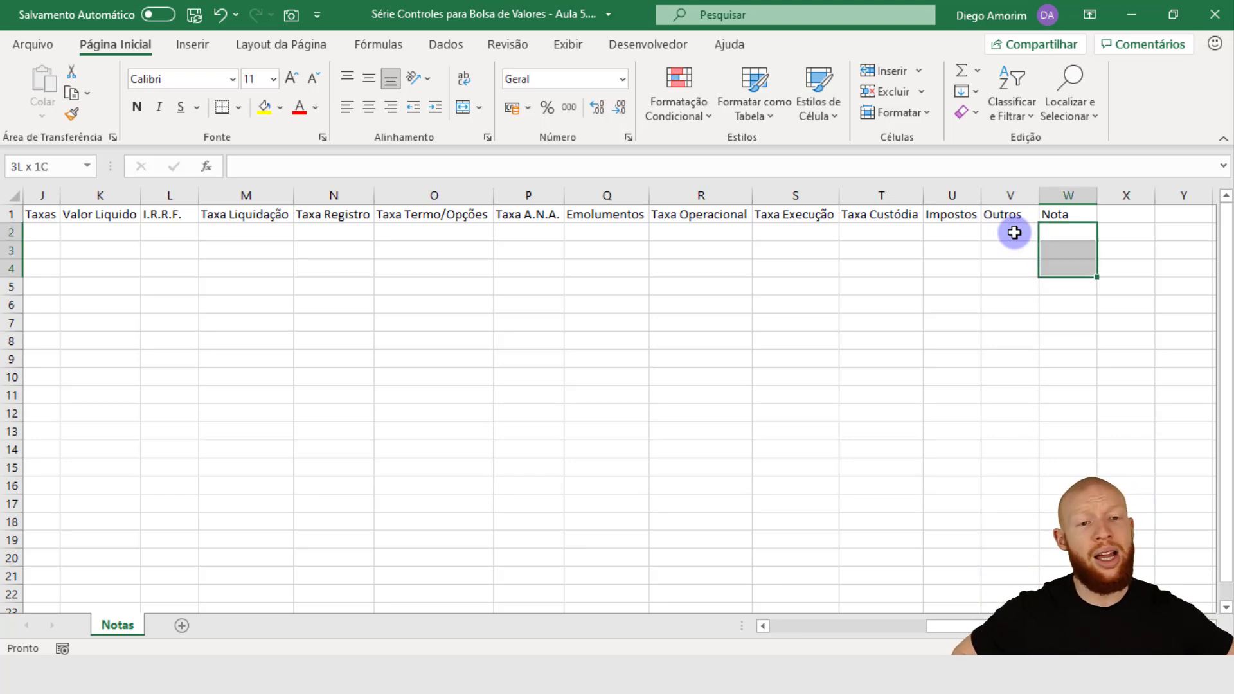
type("1589")
key("ctrl+Return")
left_click(1077, 230)
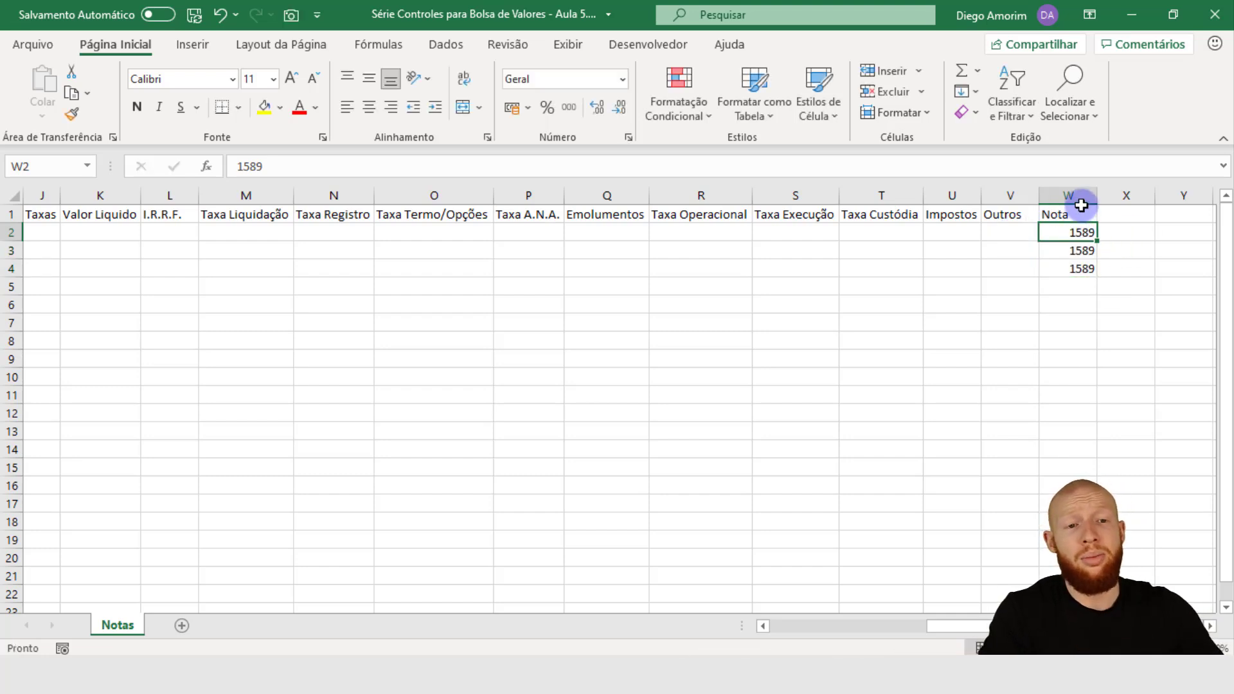
left_click_drag(1068, 232, 1069, 268)
left_click_drag(997, 225, 605, 263)
left_click(1080, 253)
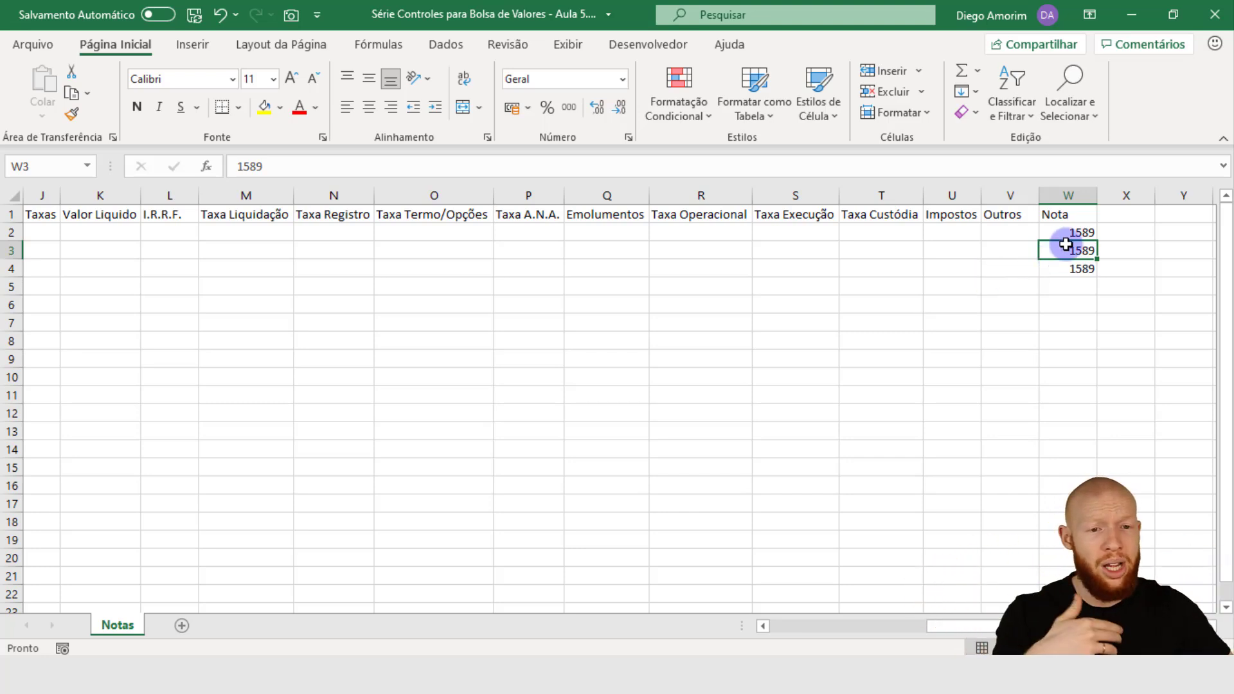
Clear the Nota header and the sample values below it from column W.
left_click_drag(1088, 234, 1089, 254)
left_click_drag(1090, 296, 1089, 296)
key("Delete")
key("Up")
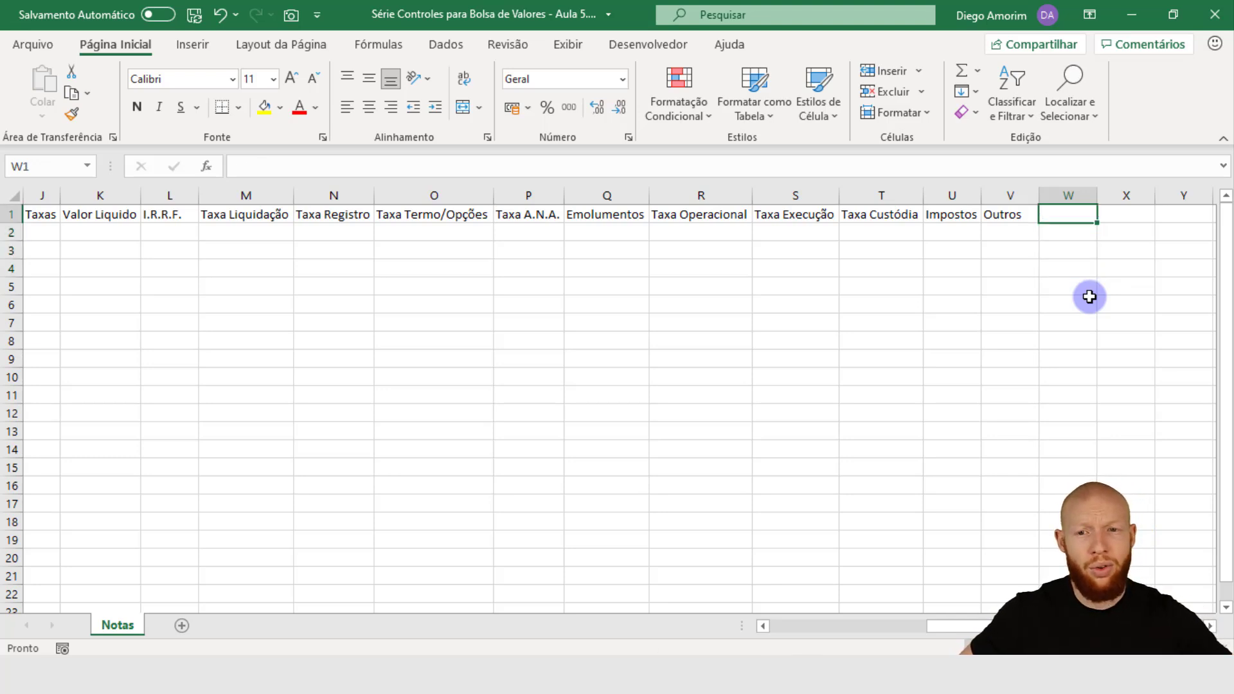
Insert a blank column A before the Corretora column.
key("ctrl+Home")
left_click(58, 194)
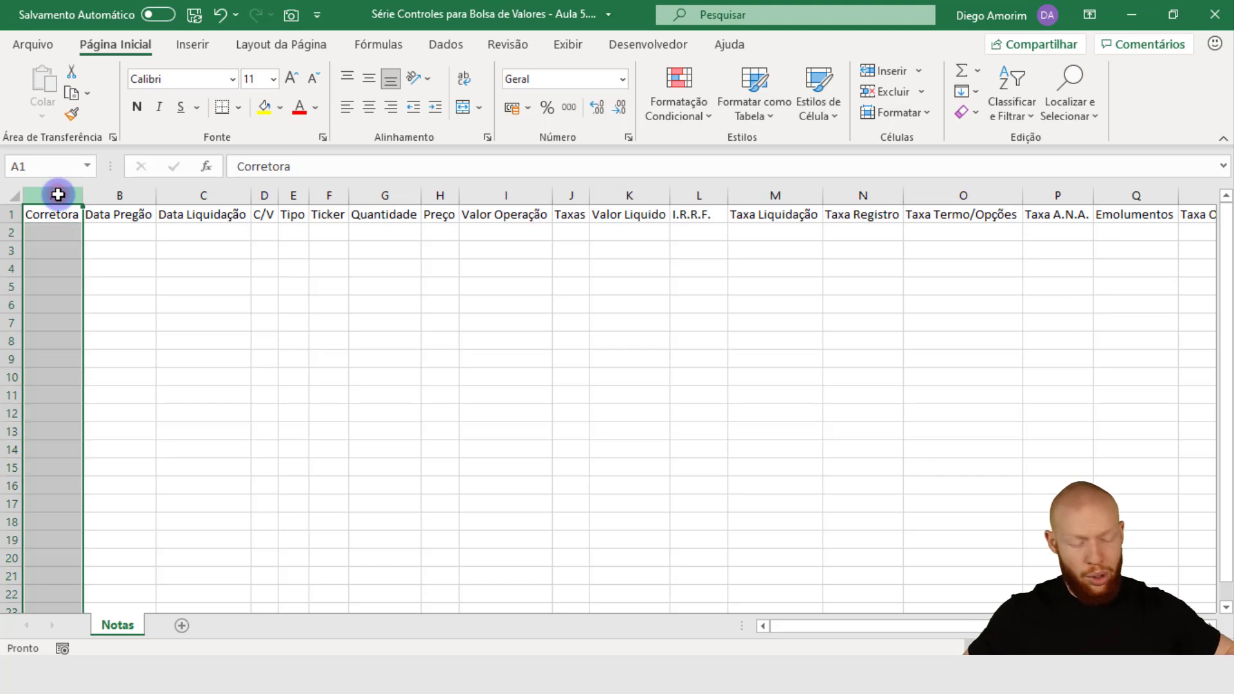
key("ctrl+plus")
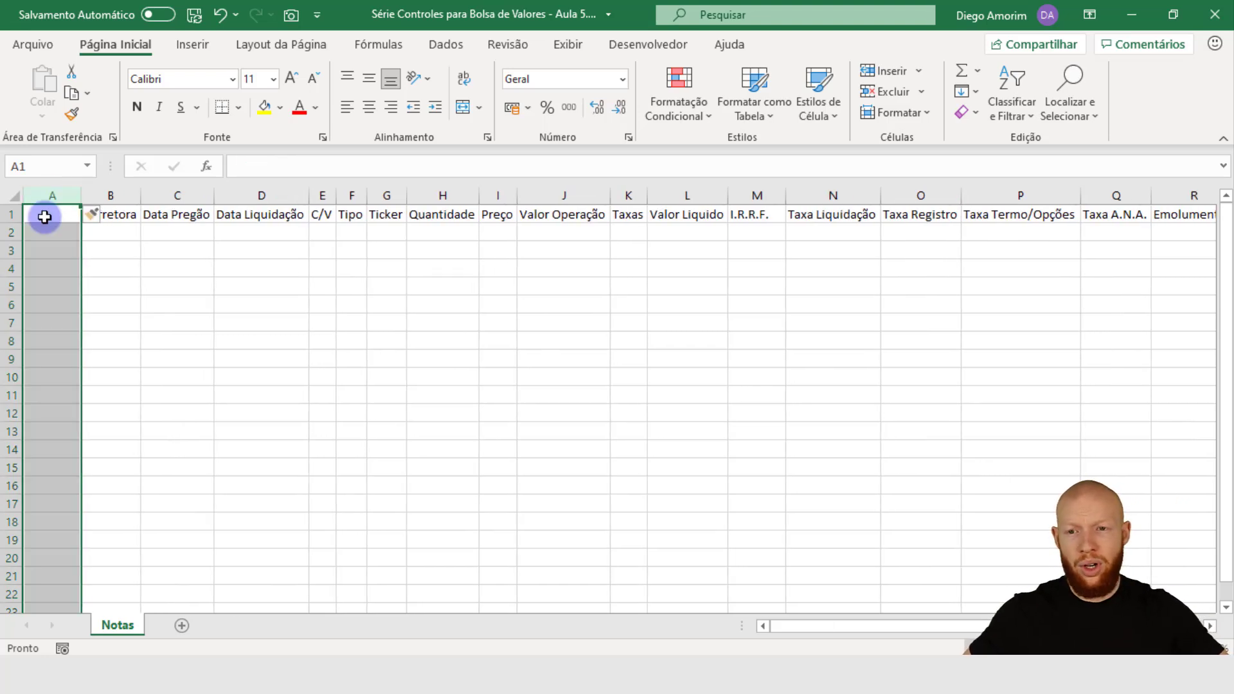
Enter the header Nota in cell A1.
left_click(44, 216)
type("nota")
key("Return")
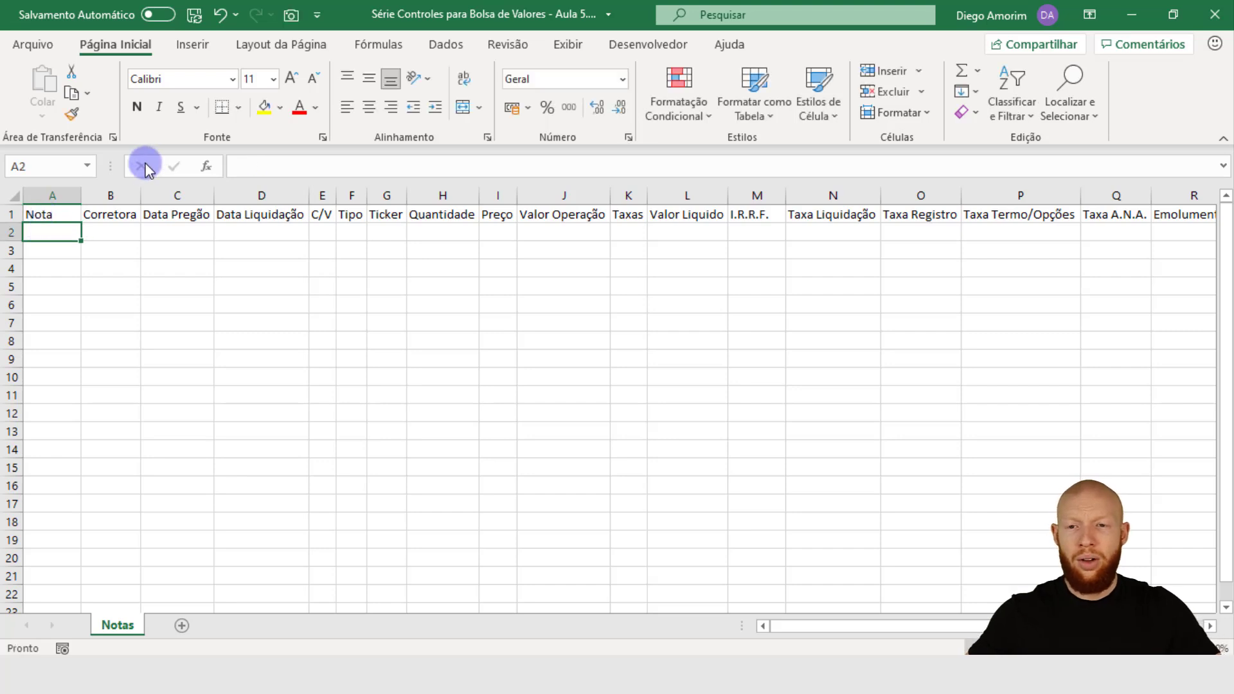
Auto-fit the width of all columns on the Notas sheet to their header text.
left_click(105, 213)
left_click(56, 195)
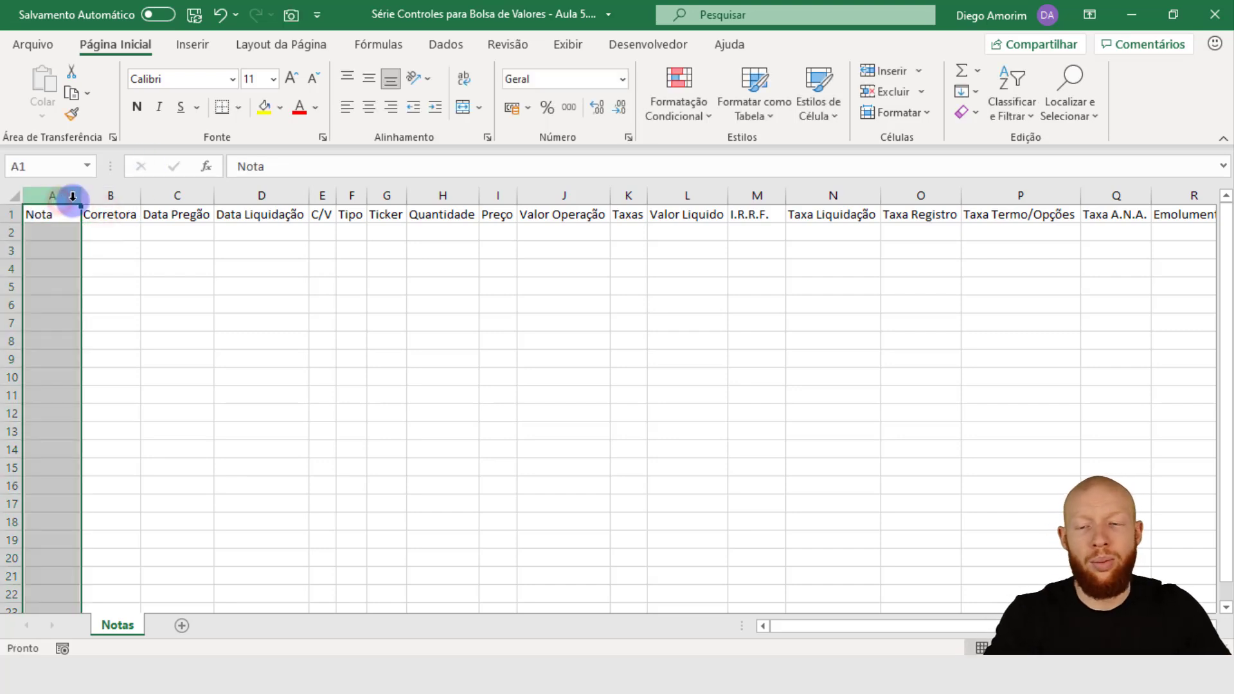
left_click(12, 198)
double_click(81, 195)
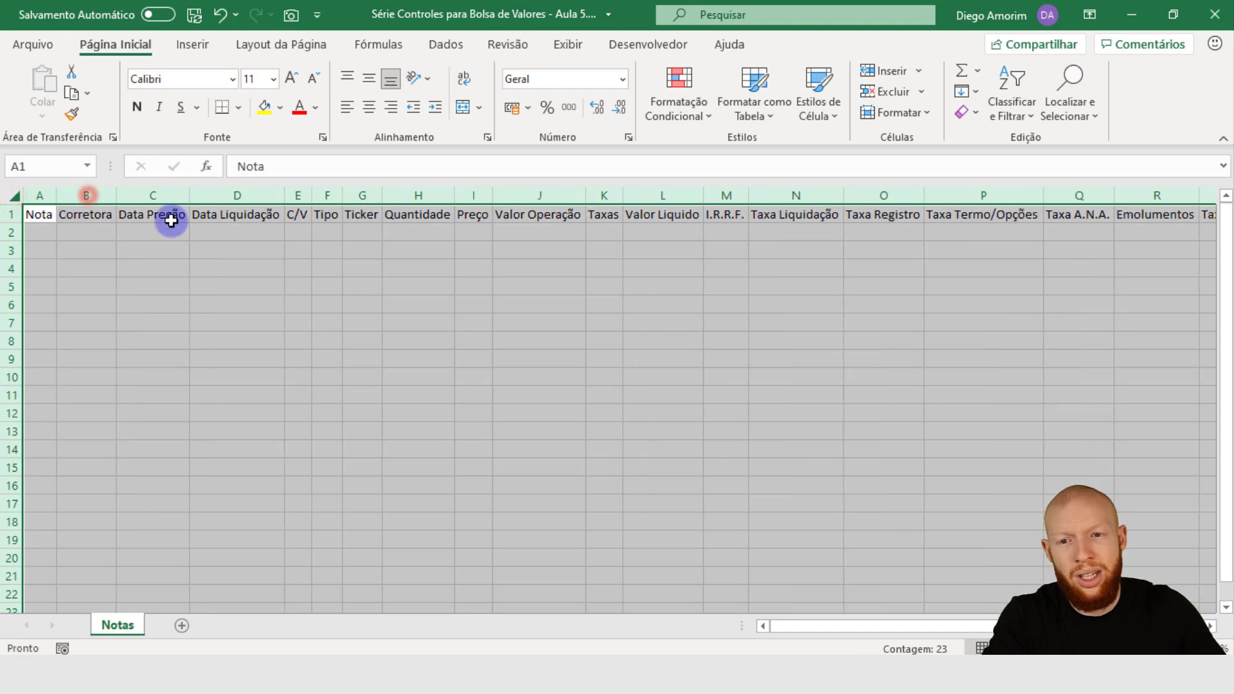
left_click(177, 226)
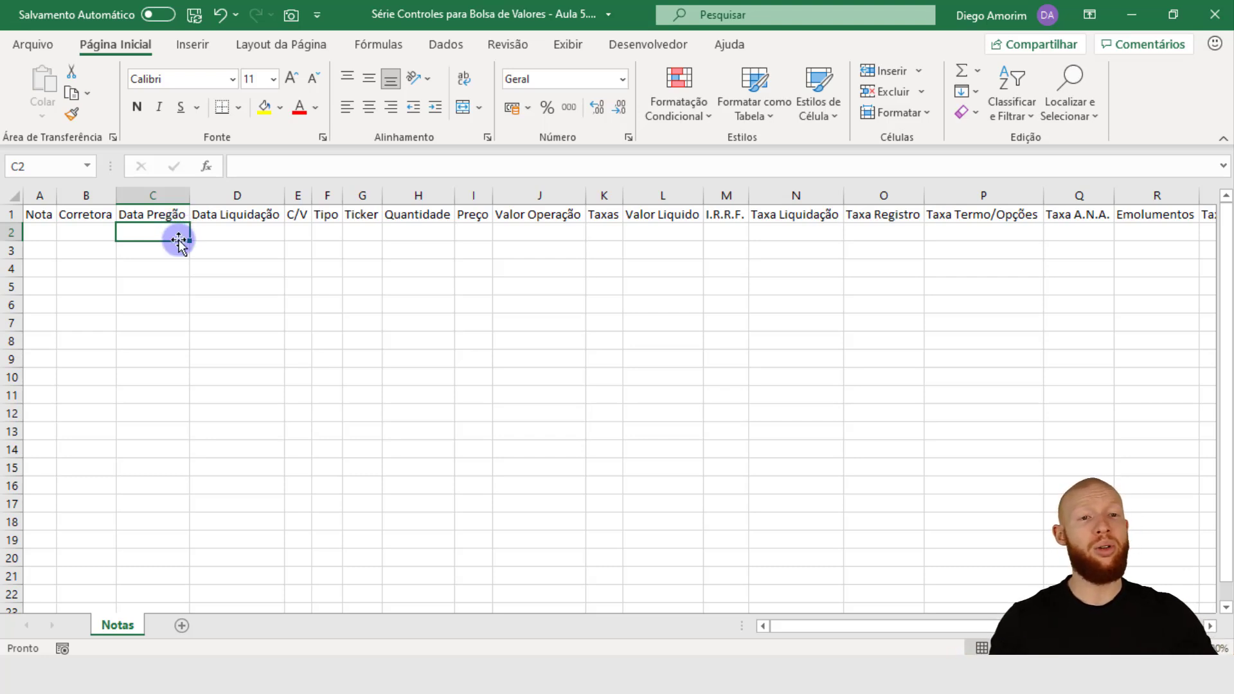
Convert the range A1:W2 into a table whose first row holds the headers.
left_click_drag(39, 214, 1102, 230)
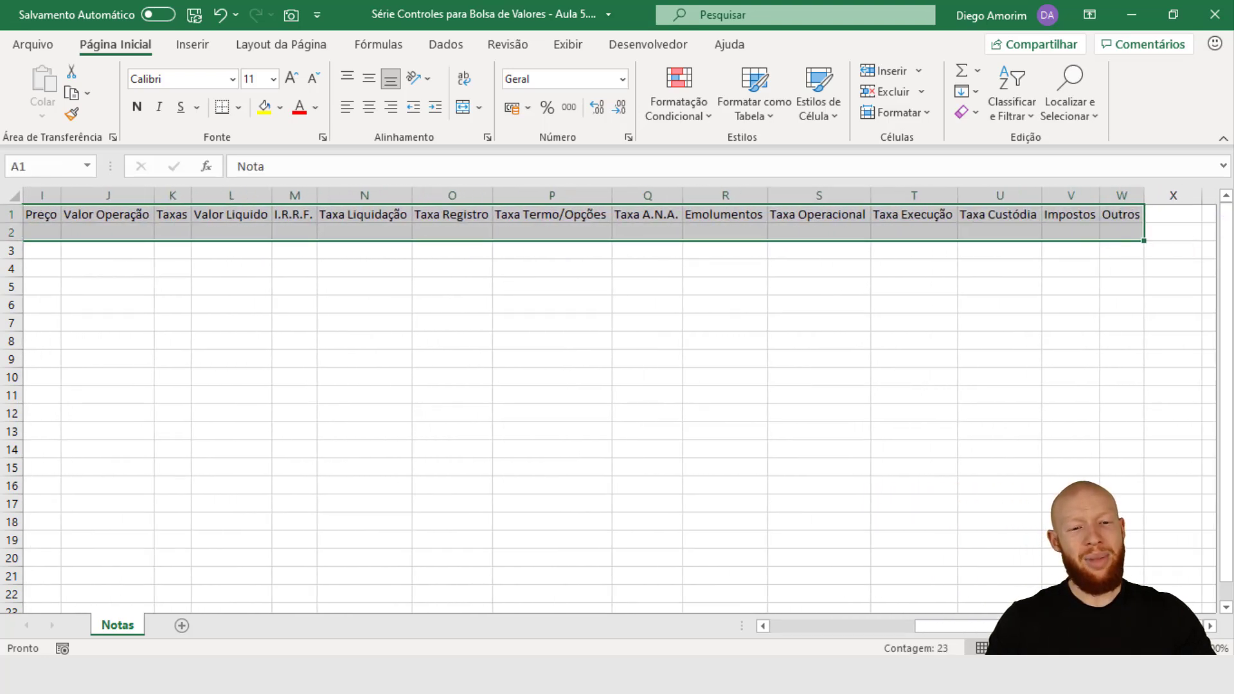
left_click_drag(937, 626, 793, 625)
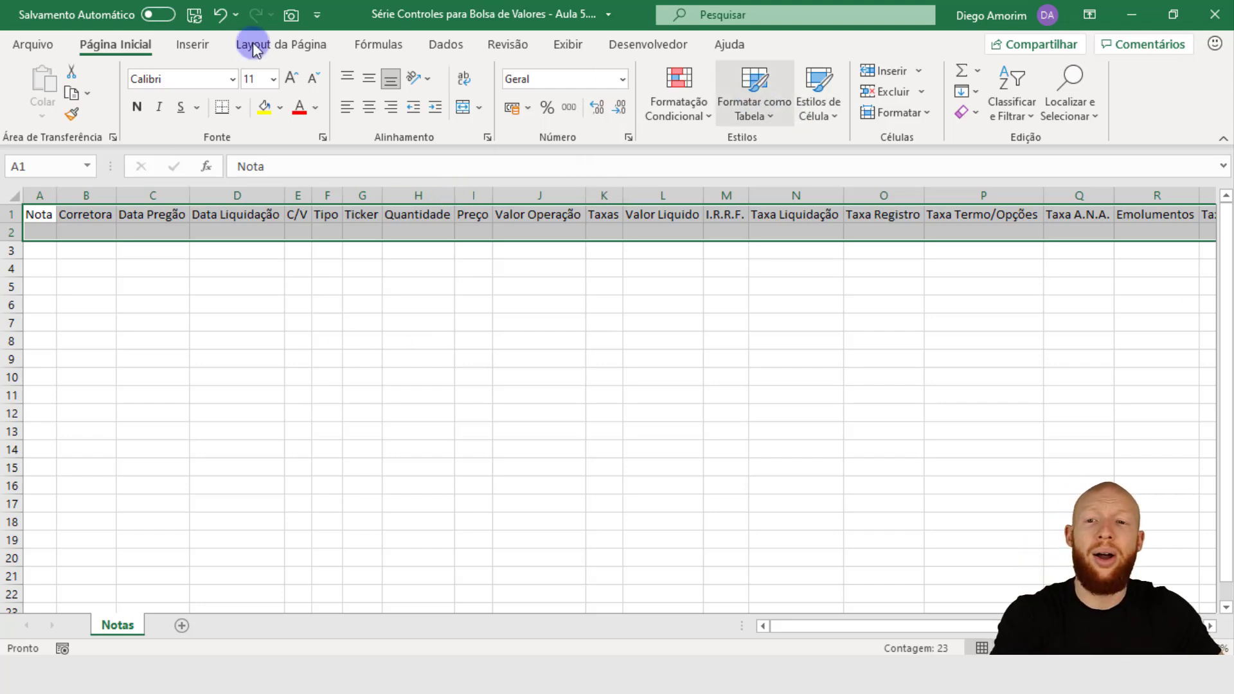
left_click(768, 110)
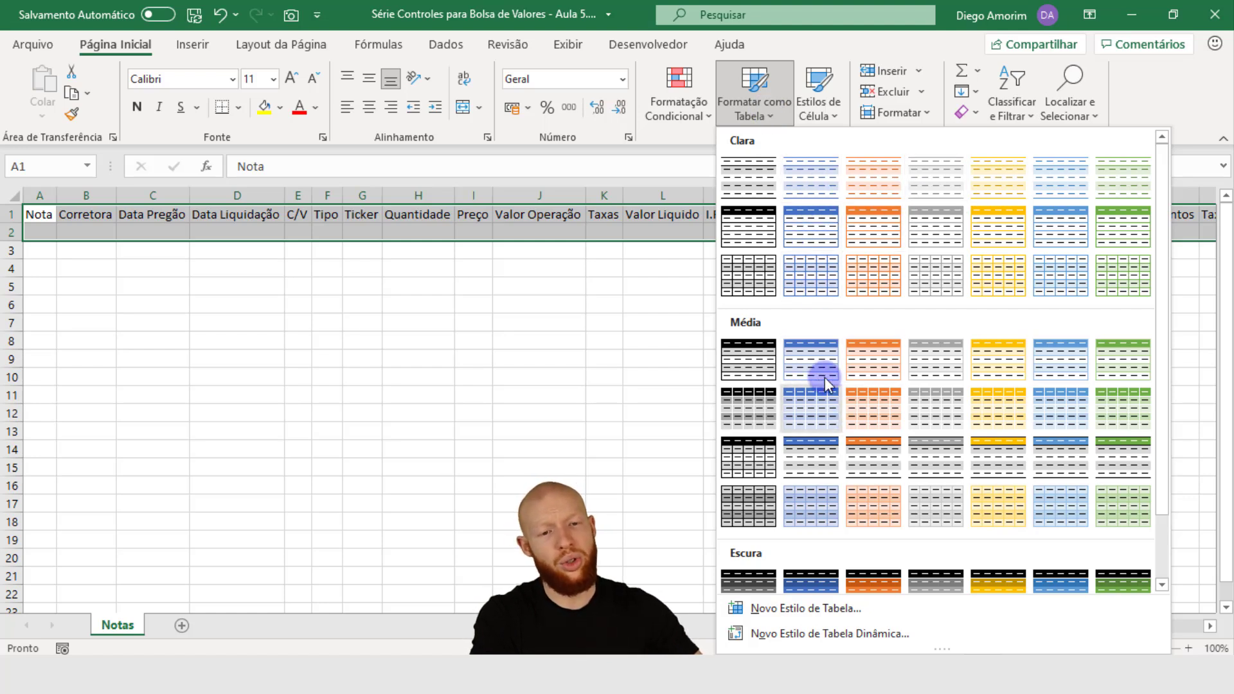
left_click_drag(1164, 269, 1149, 243)
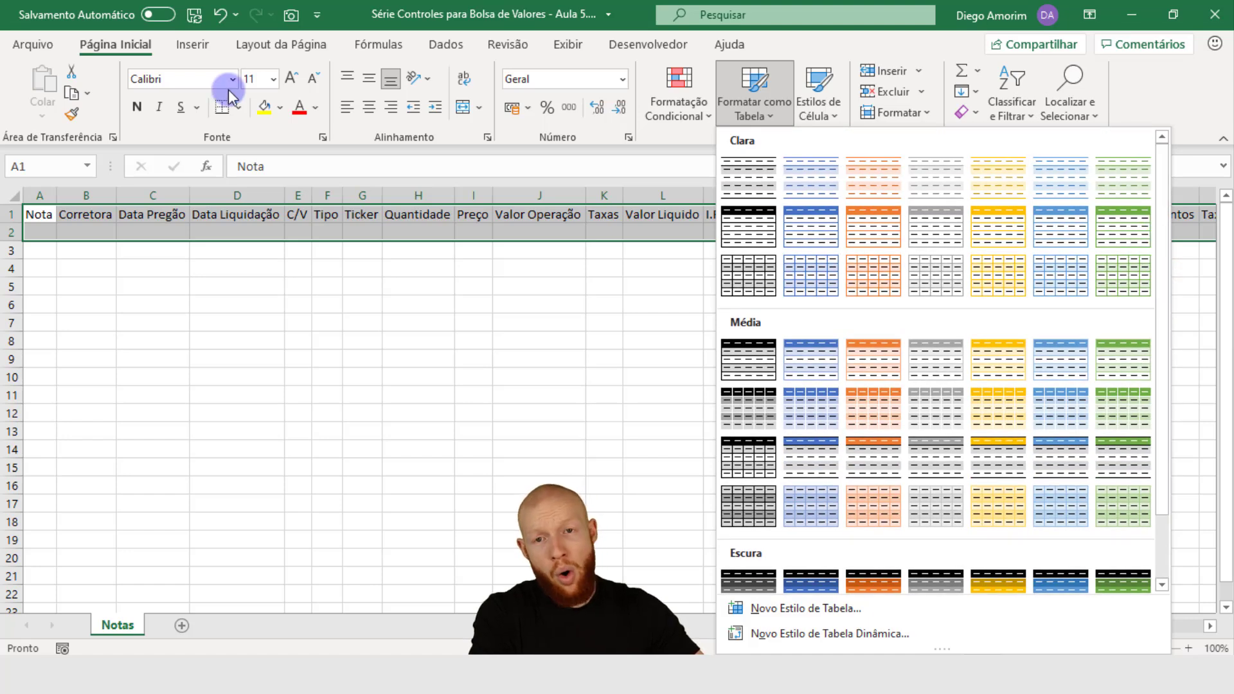
left_click(184, 40)
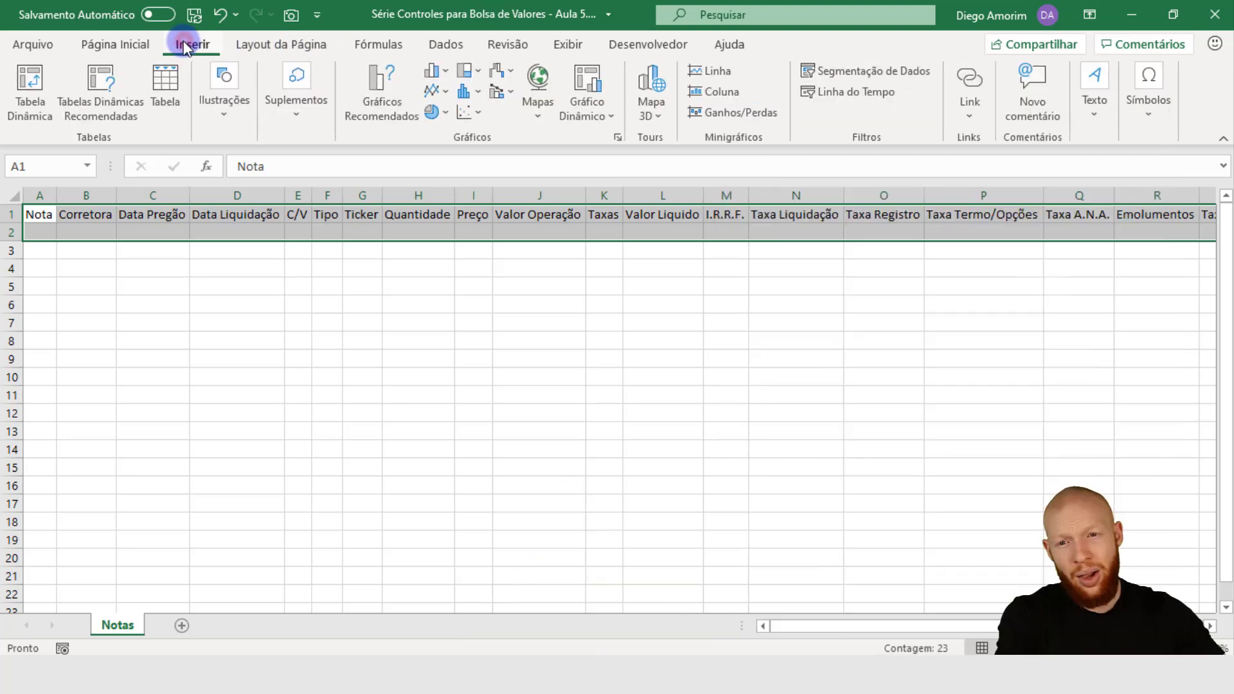
left_click(178, 93)
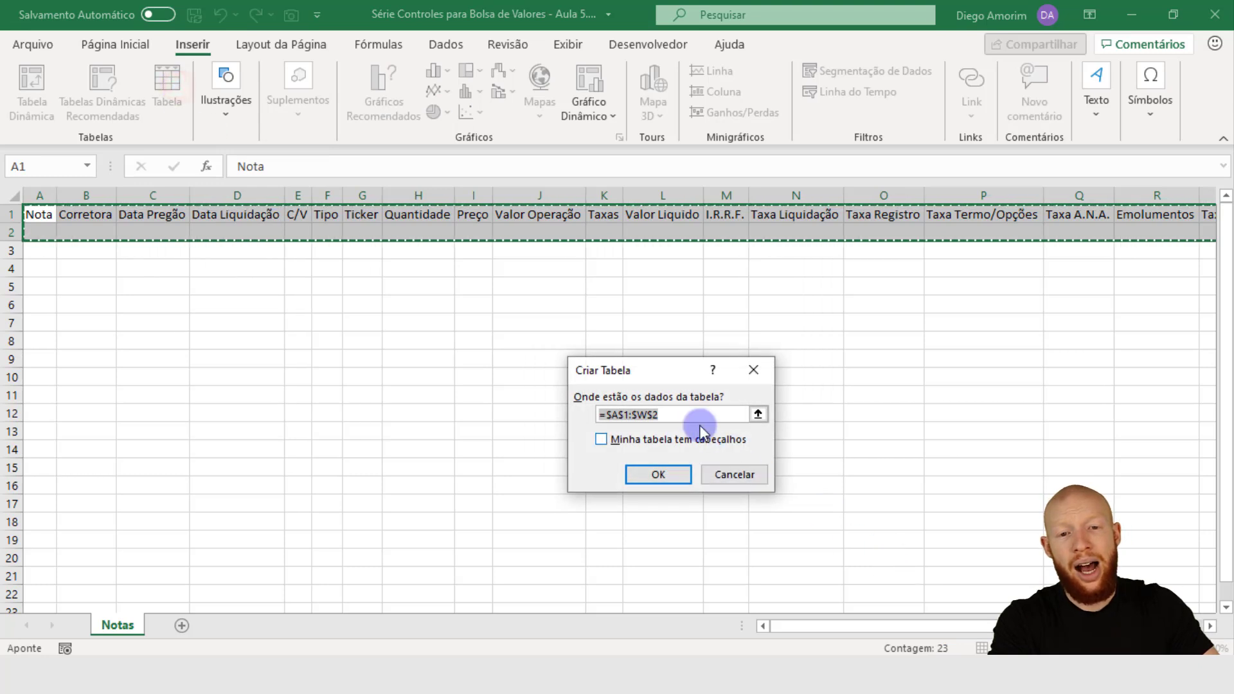
left_click_drag(669, 376, 495, 302)
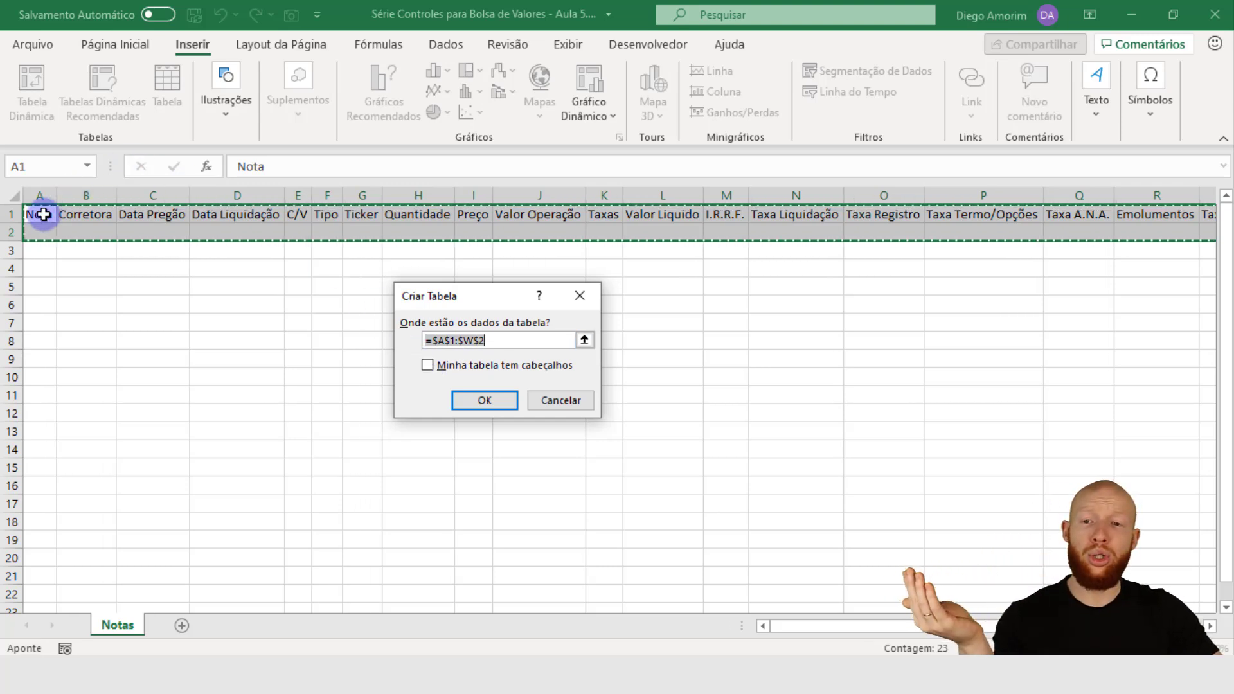
left_click(433, 370)
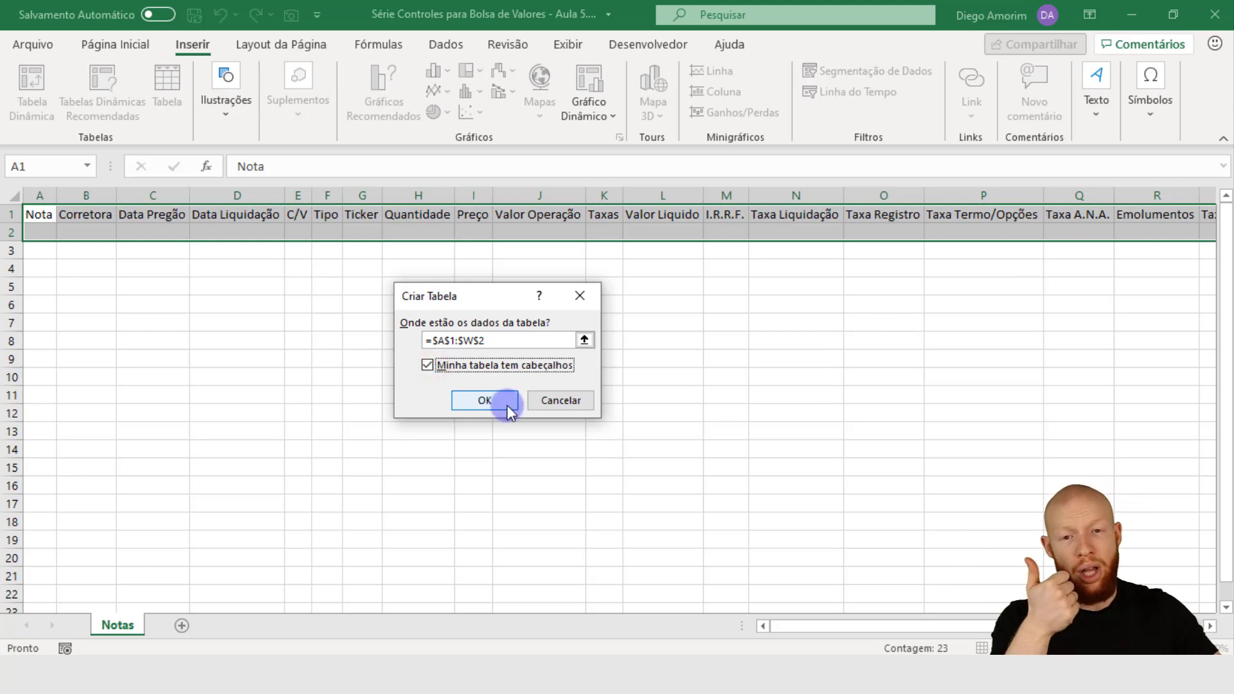
left_click(507, 403)
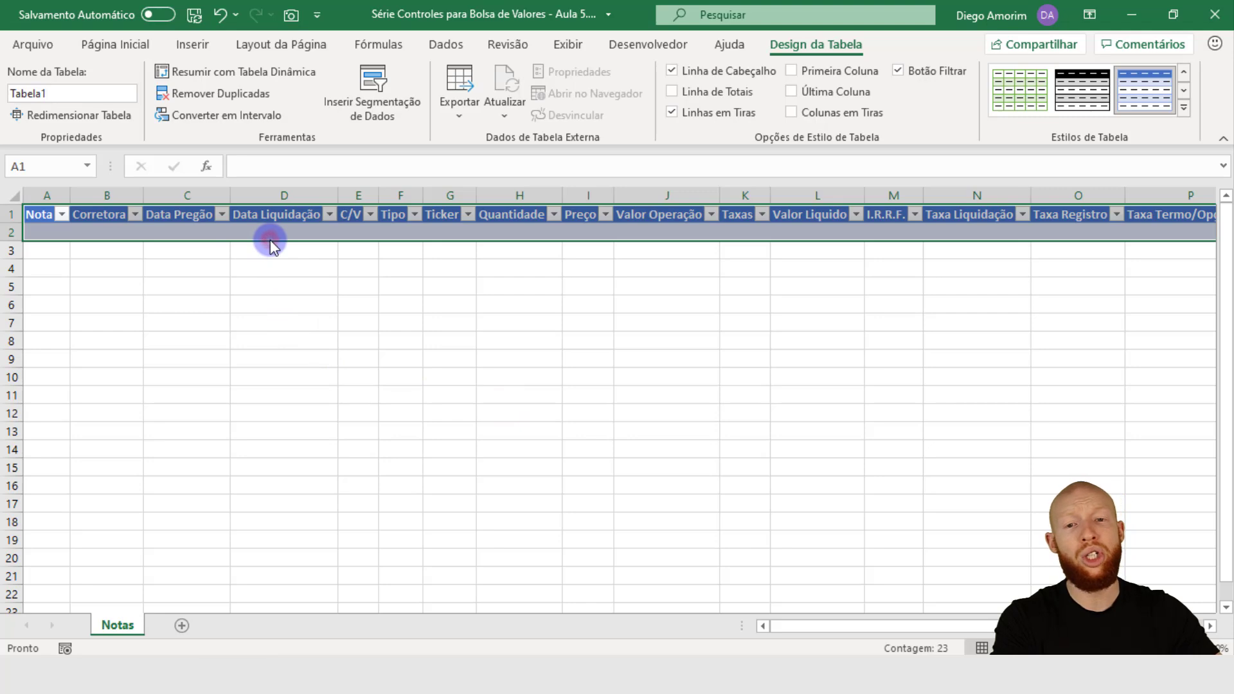
Apply the blue style with a solid header row from the light (Clara) table styles to the Notas table.
left_click(290, 233)
left_click(147, 45)
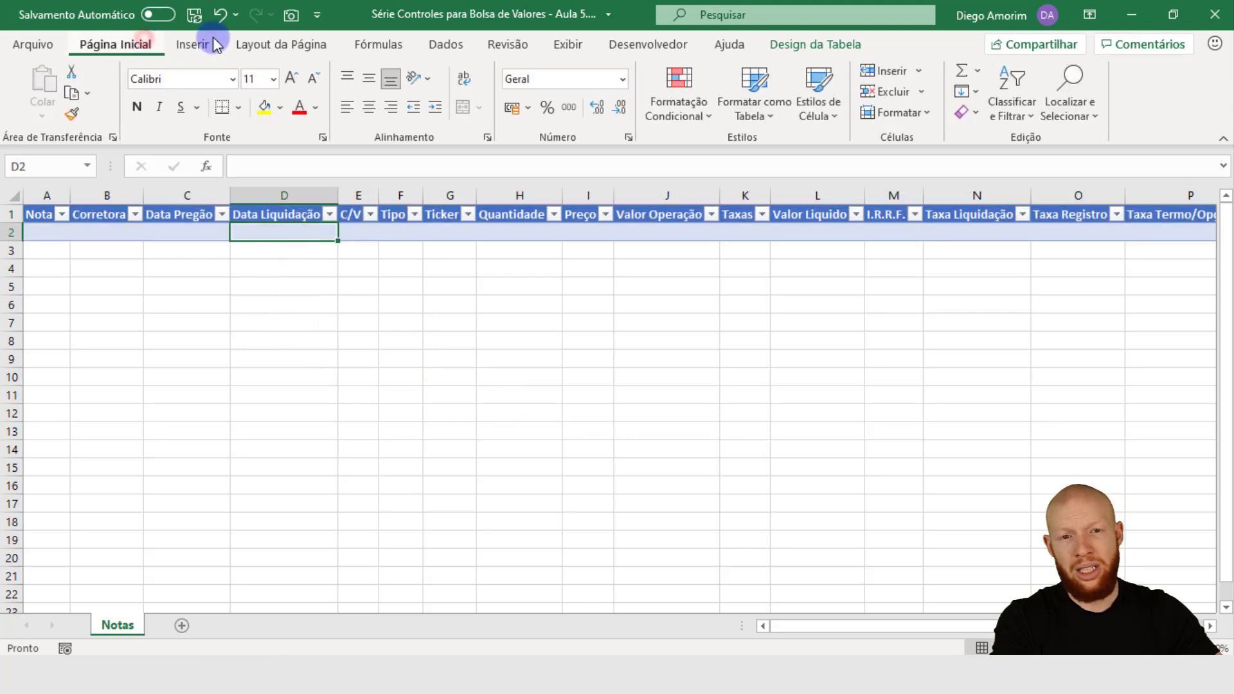
left_click(768, 113)
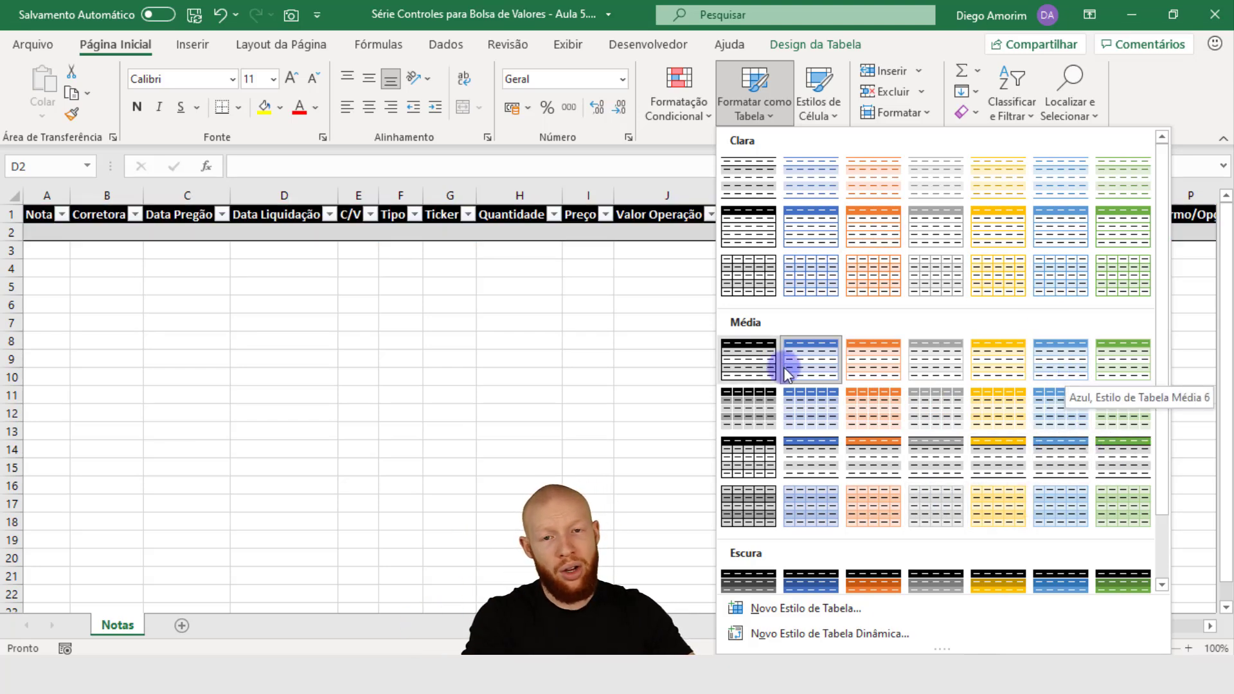
left_click(1070, 226)
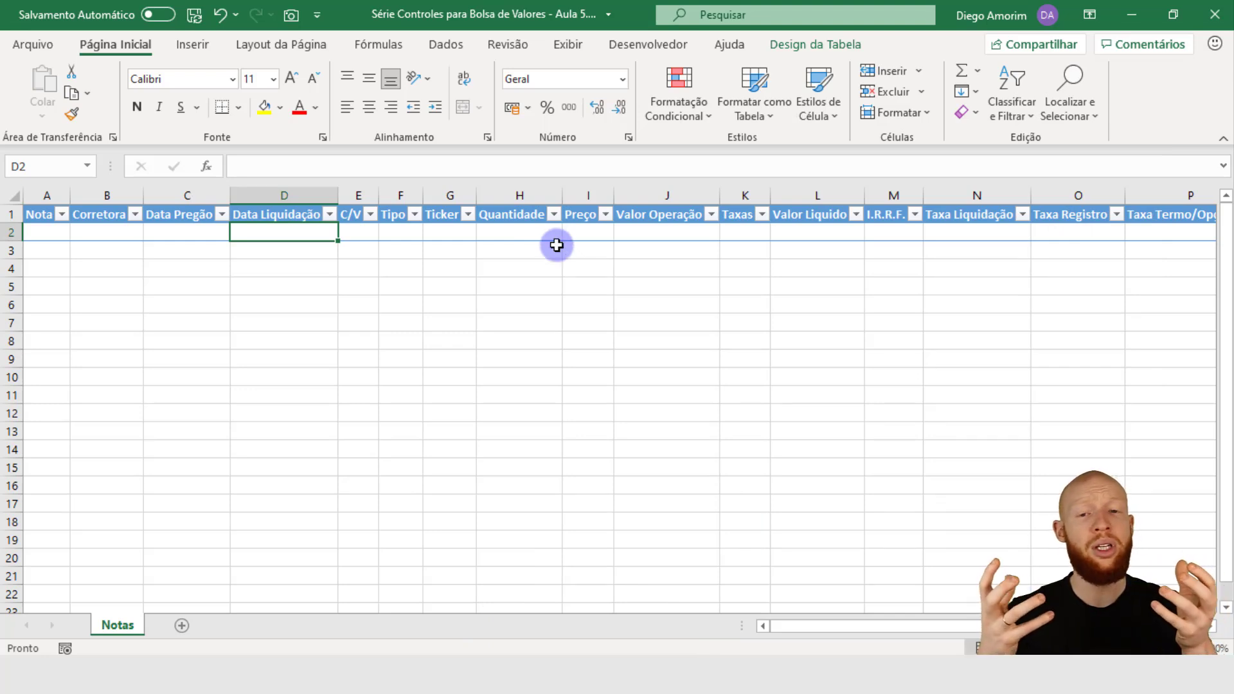
Review the table's header cells from Corretora through Ticker.
key("Up")
key("Left")
key("Left")
key("Right")
key("Right")
key("Right")
key("Right")
key("Right")
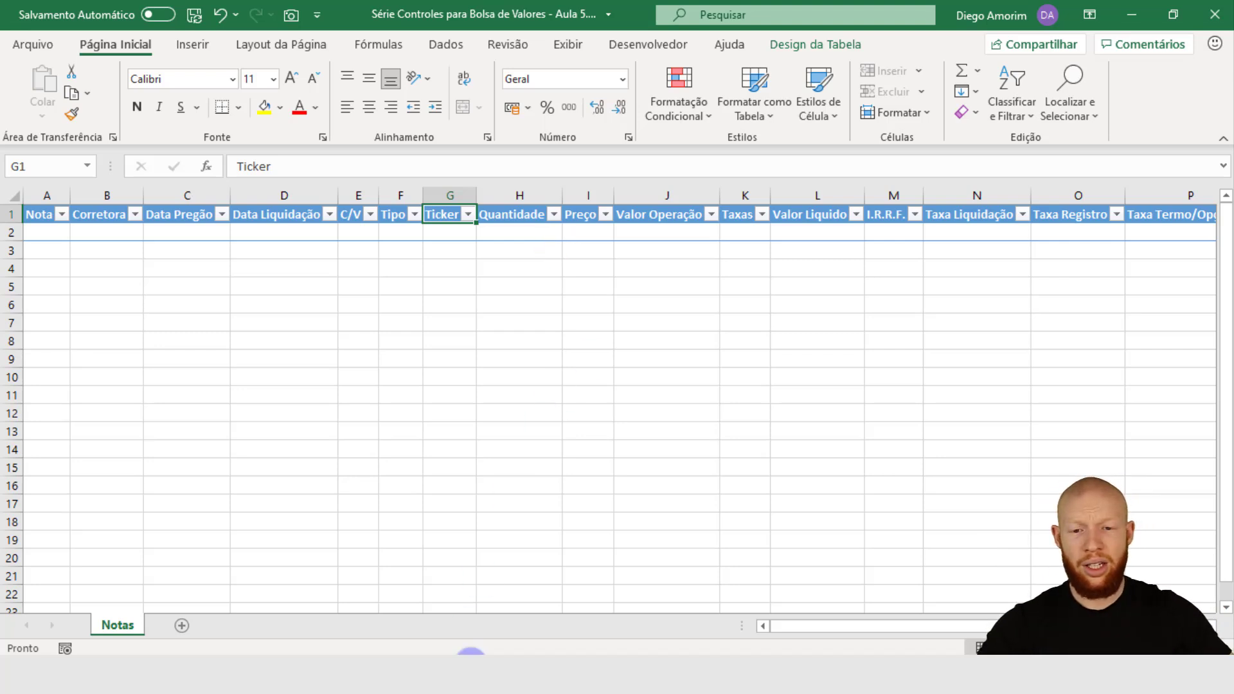
Open Nota_Exemplo.pdf from the project folder, examine its trade date, trades and fee summary, and return to the Excel workbook.
left_click(471, 651)
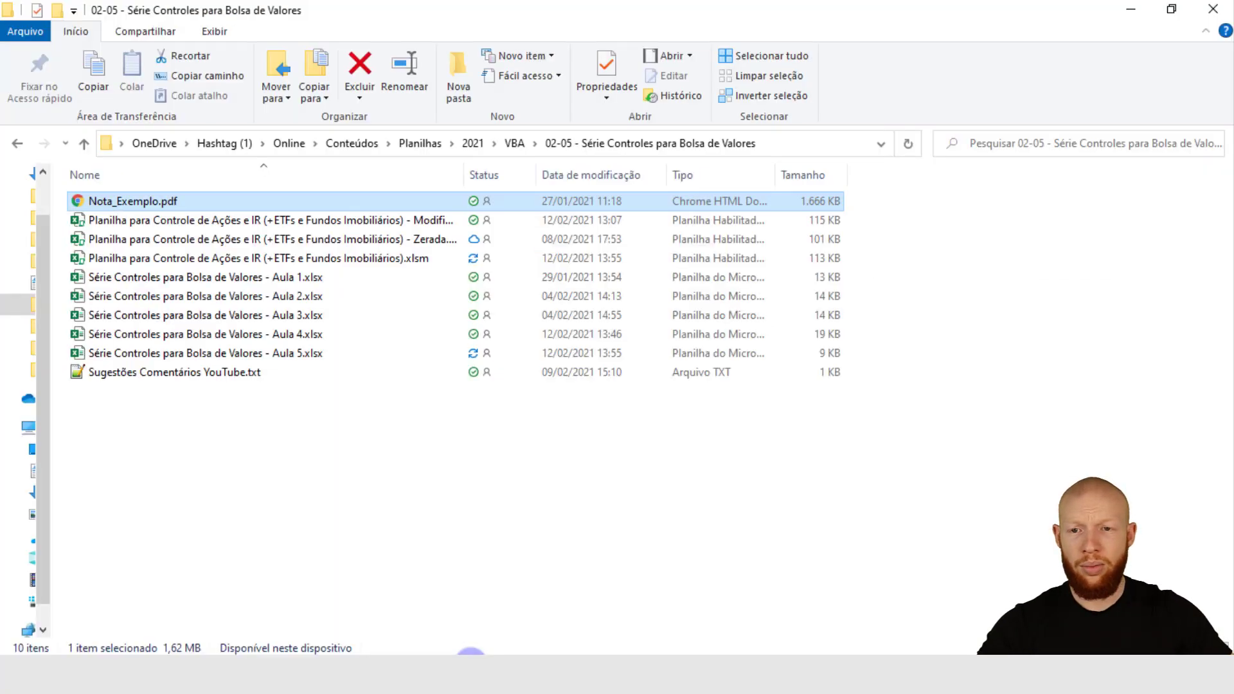
double_click(191, 203)
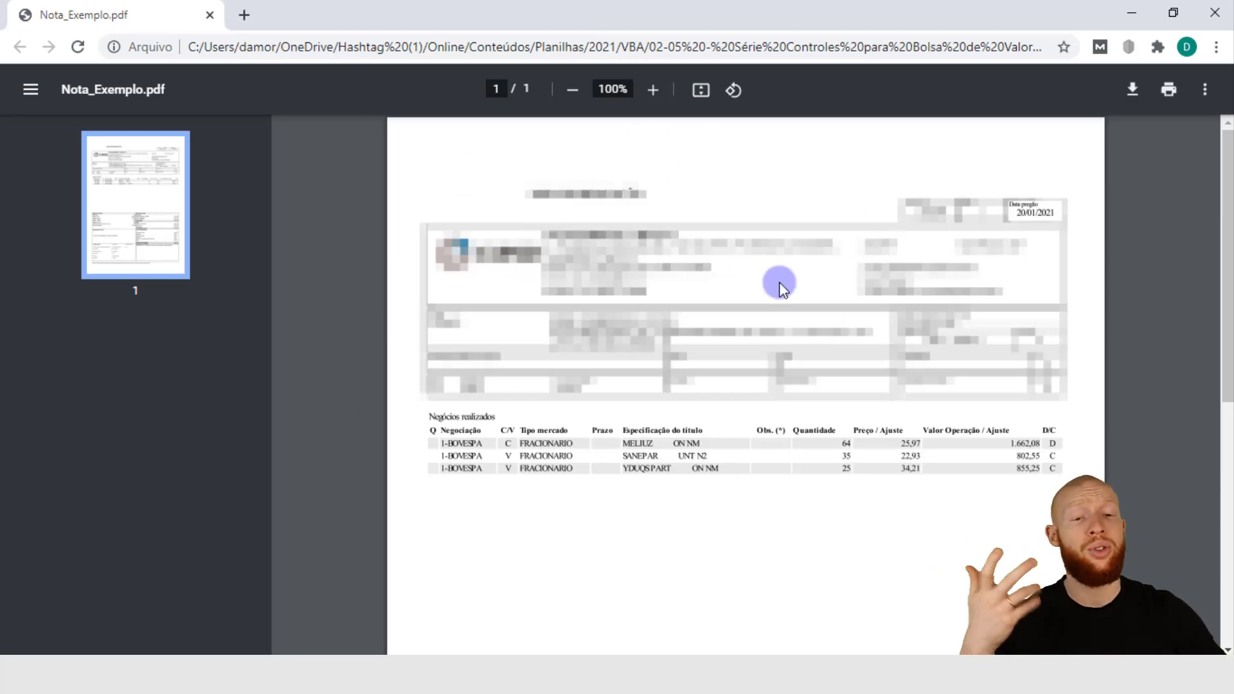
scroll(909, 235, "down", 1)
scroll(996, 231, "up", 1)
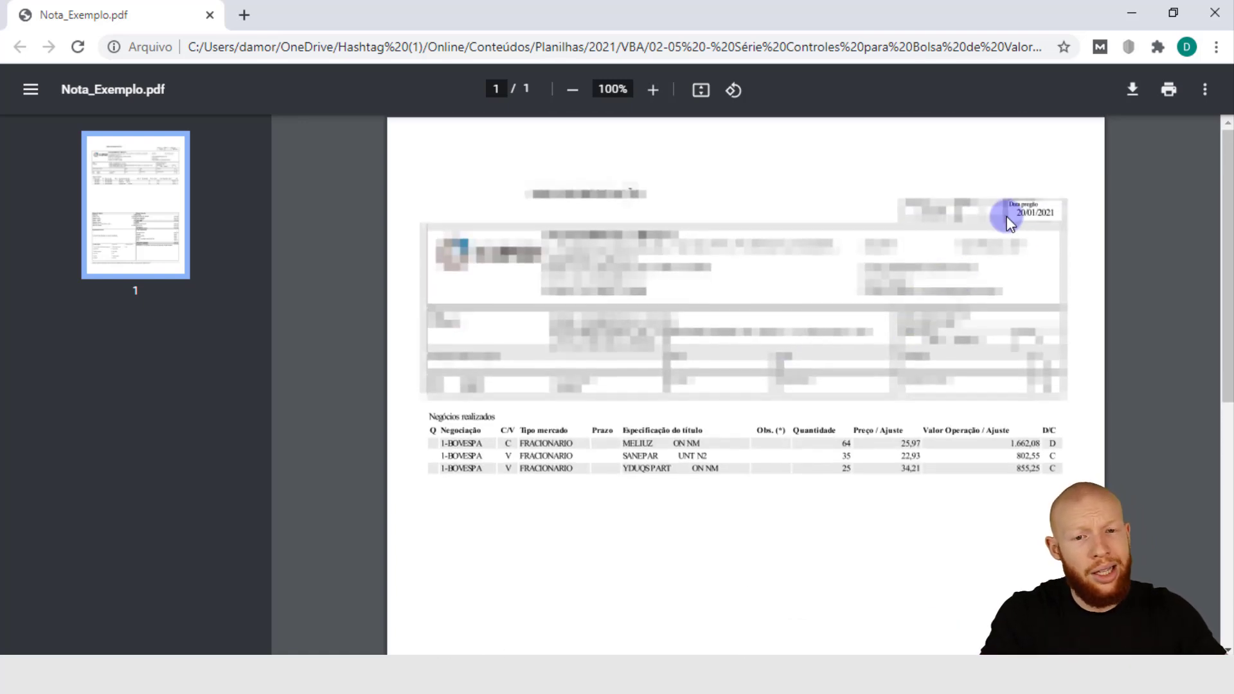
scroll(504, 383, "down", 2)
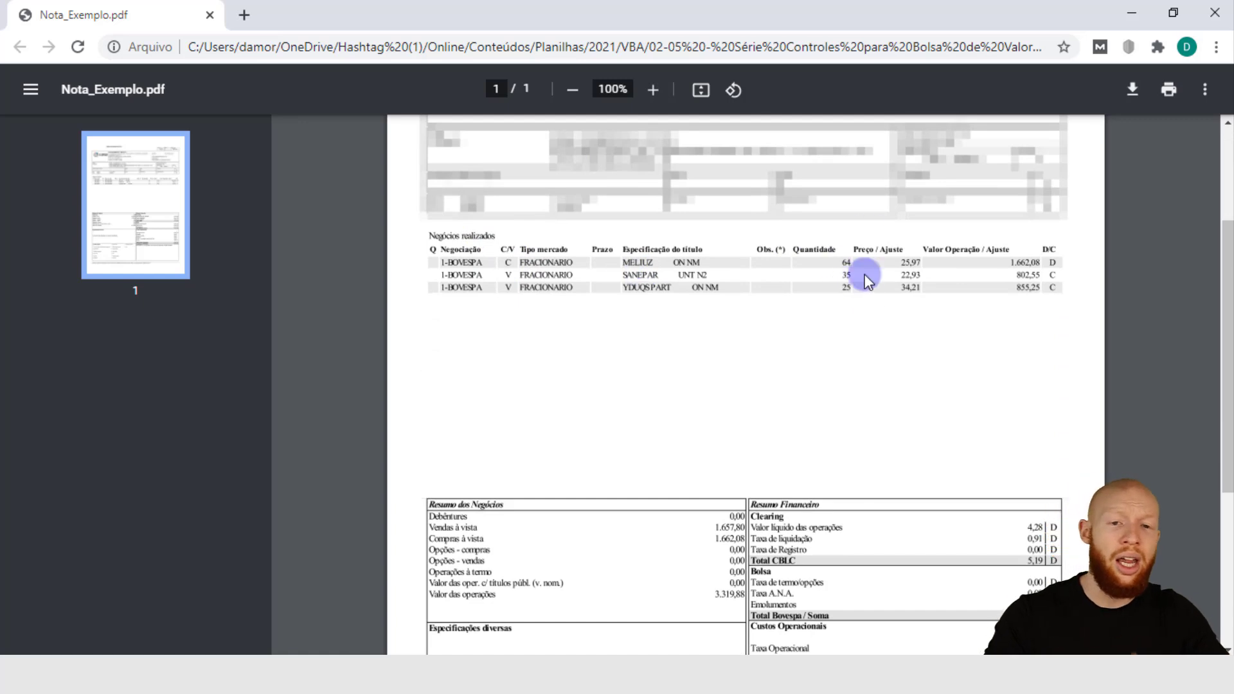
scroll(887, 303, "down", 3)
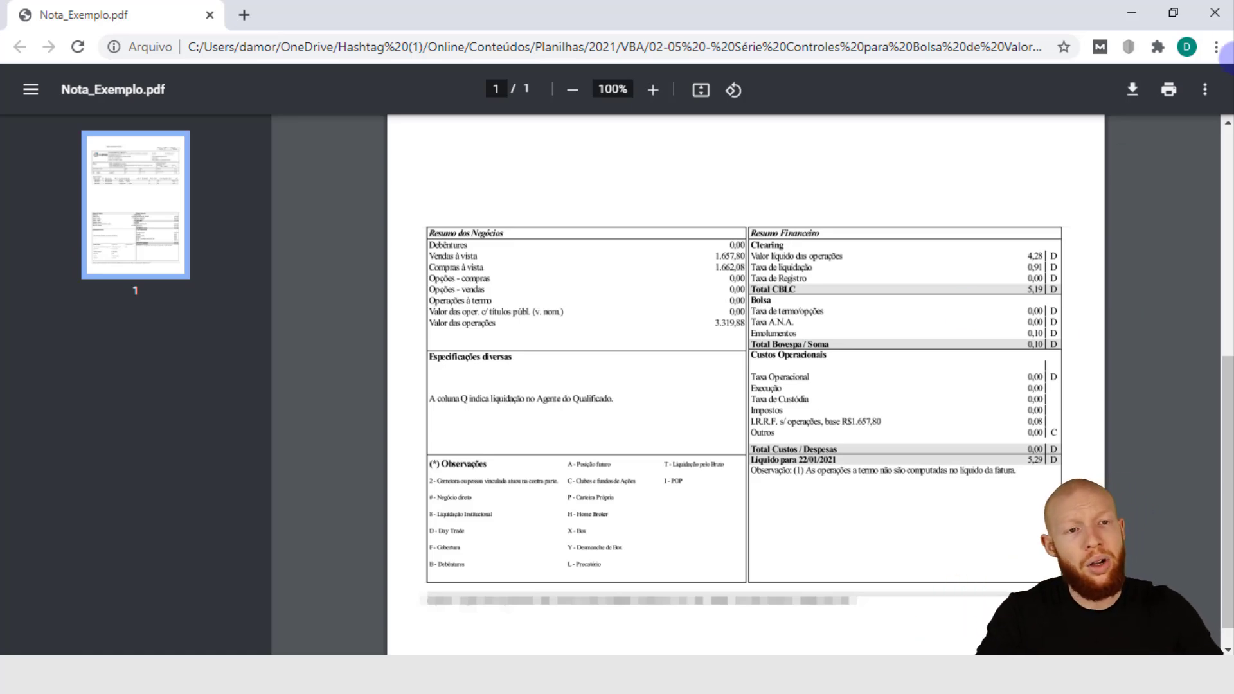
left_click(1214, 13)
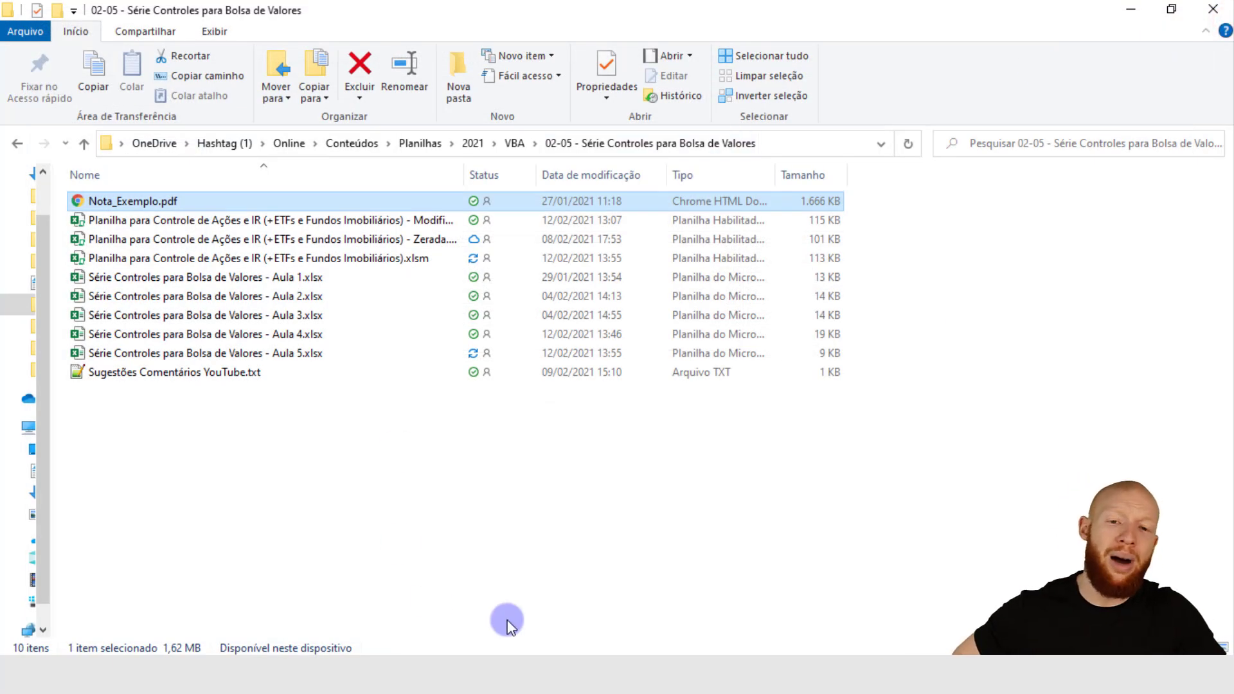
key("alt+Tab")
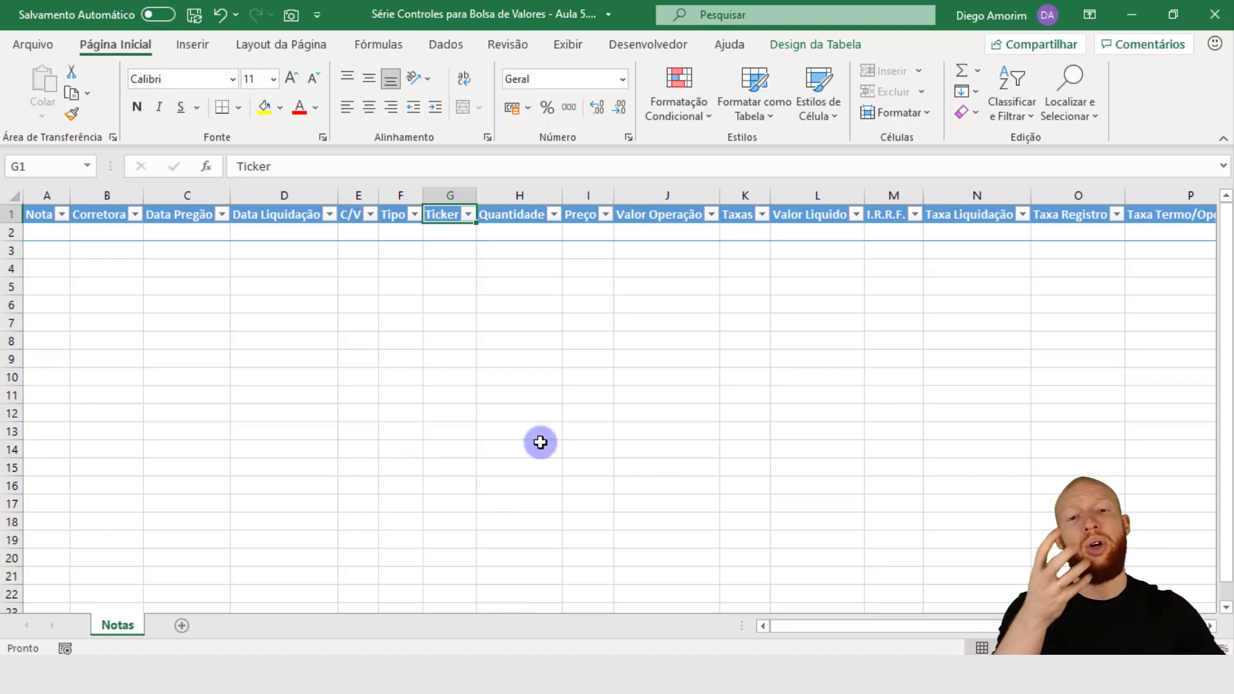